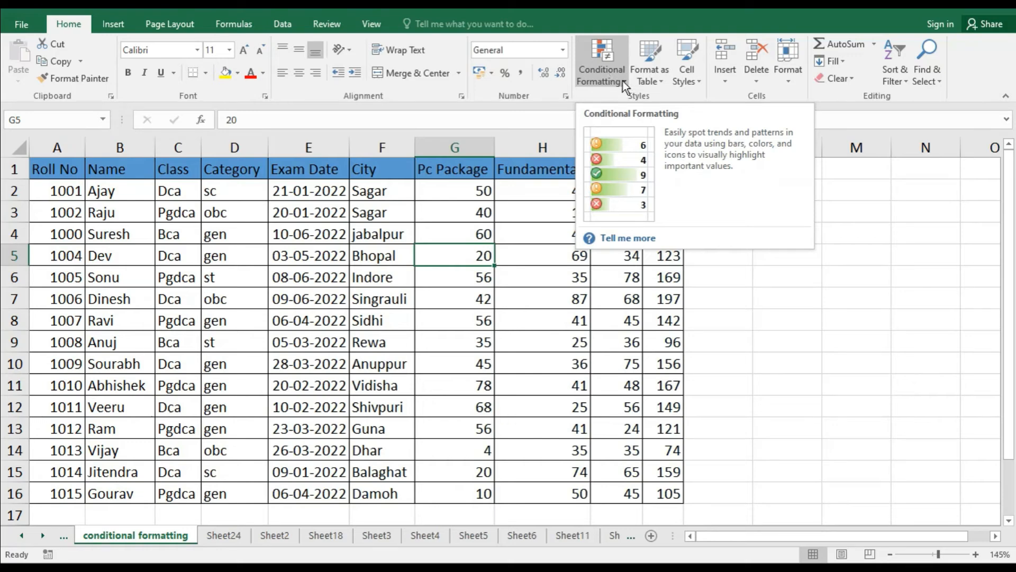
- Examine the conditional formatting categories and the available Highlight Cells Rules
left_click(623, 81)
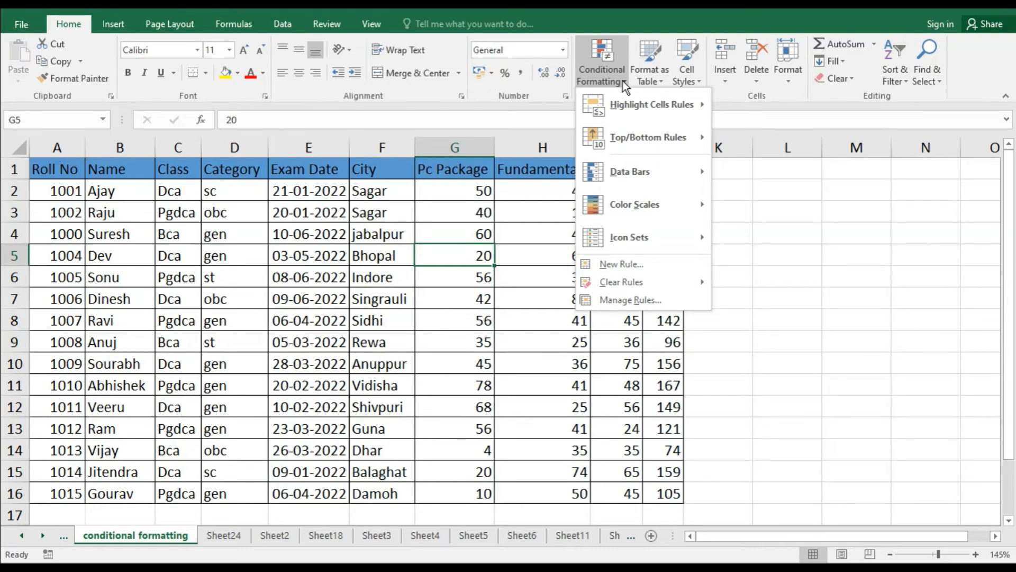
mouse_move(629, 109)
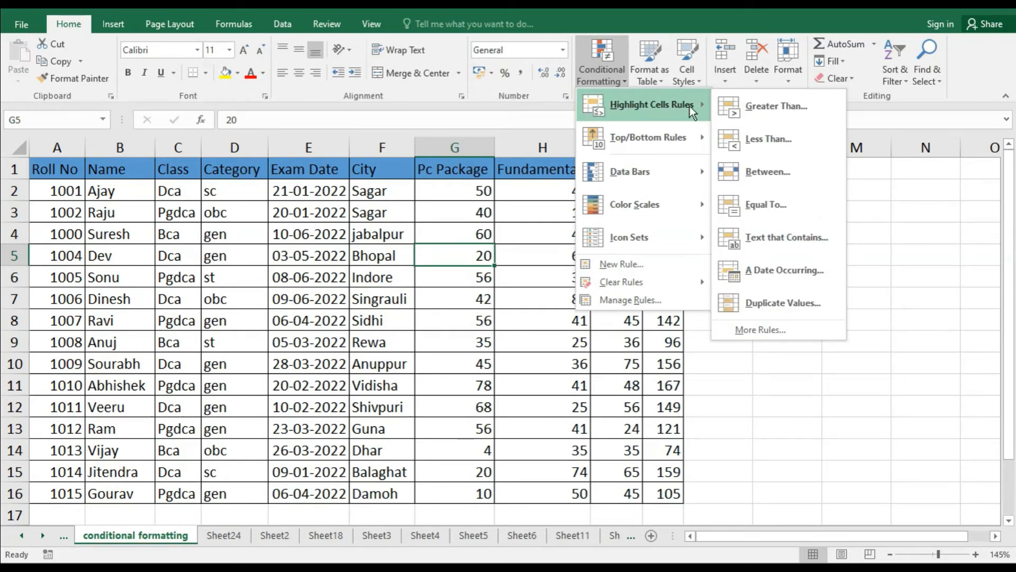
mouse_move(610, 143)
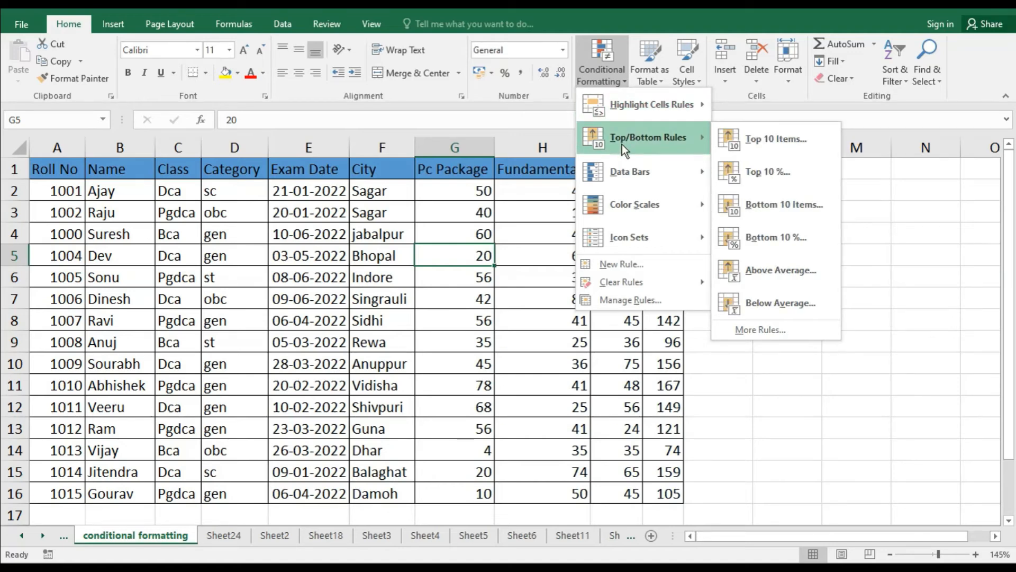
mouse_move(614, 179)
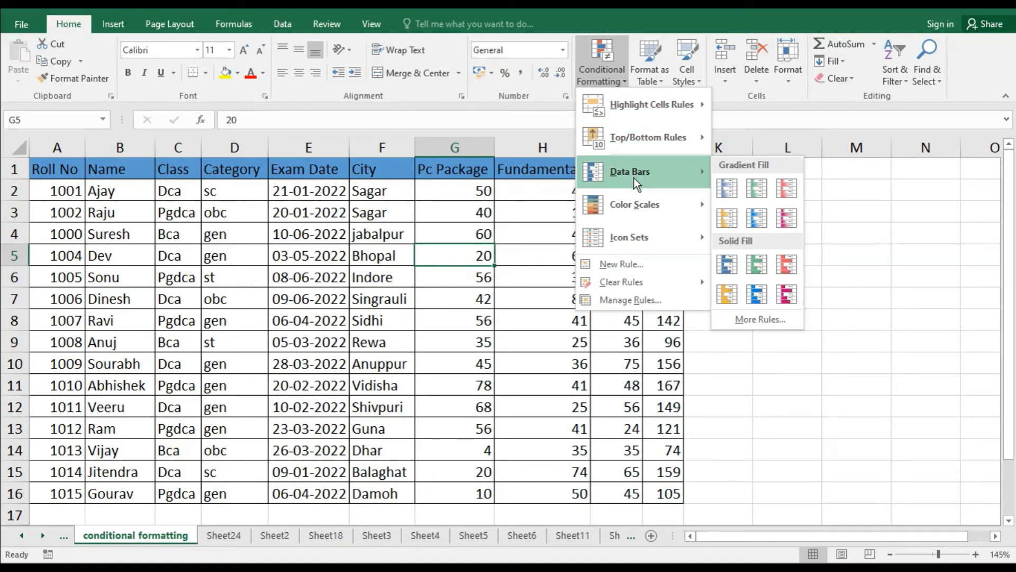
mouse_move(643, 213)
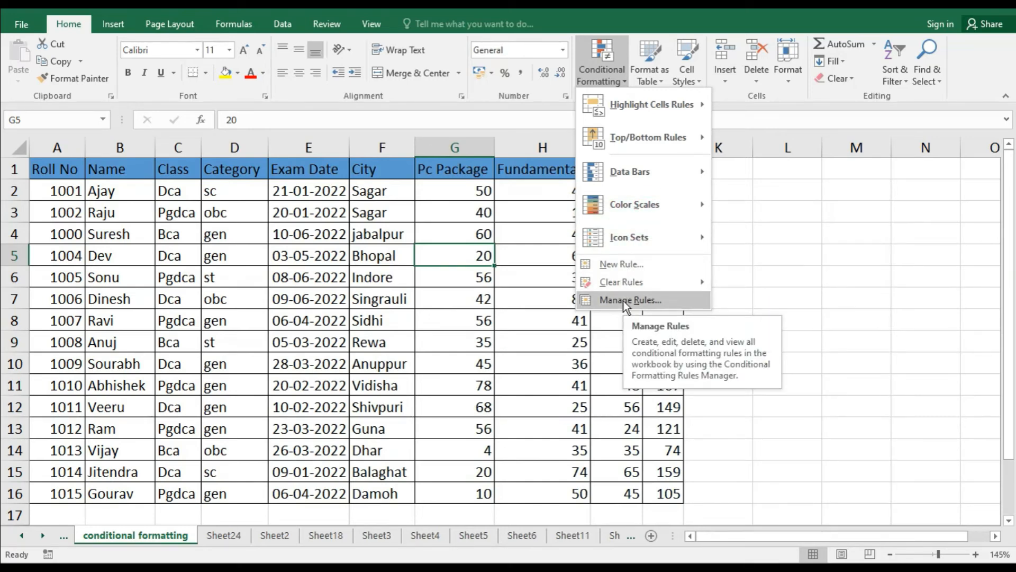
left_click(533, 260)
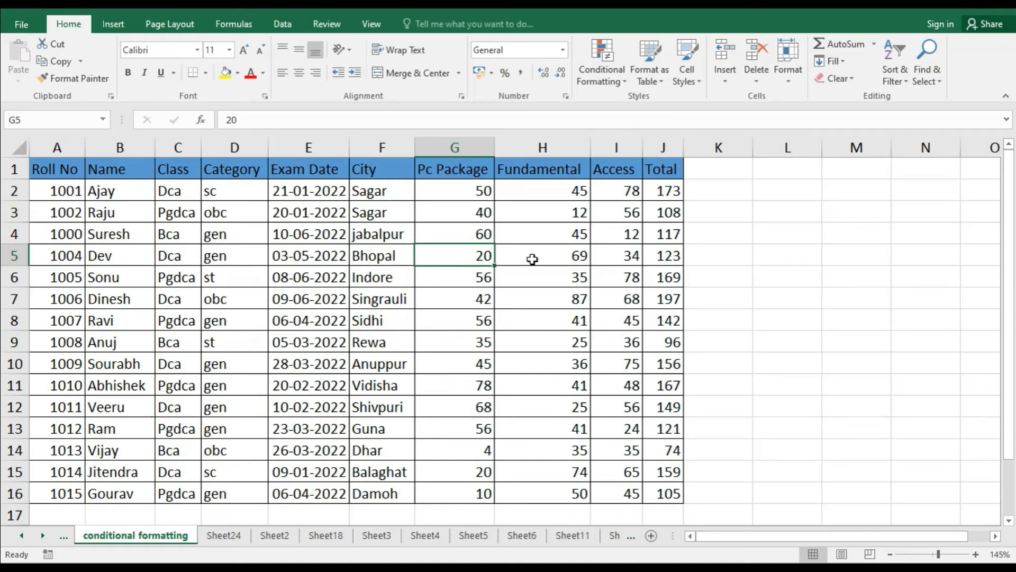
left_click(621, 81)
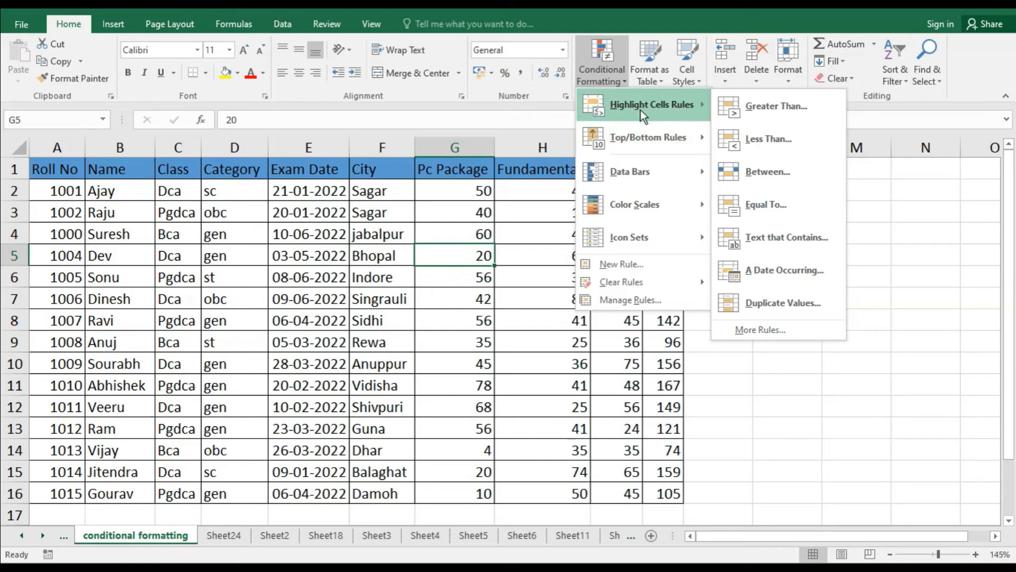
mouse_move(647, 145)
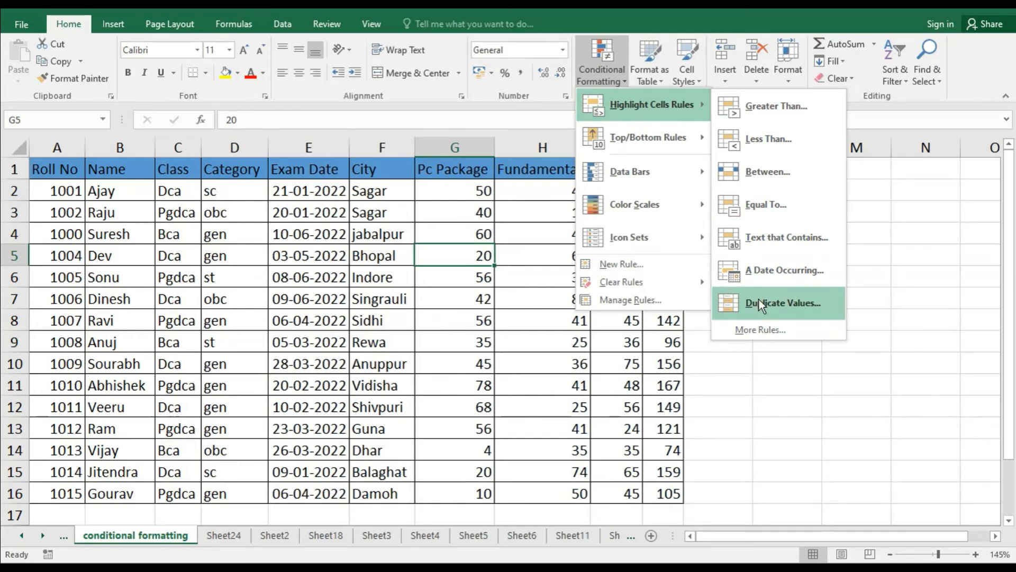
left_click(422, 309)
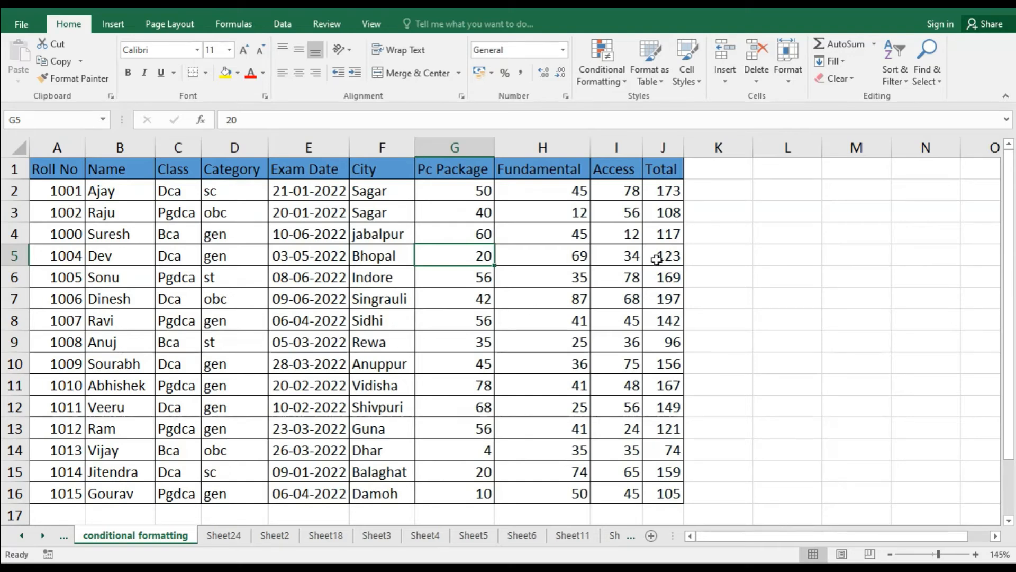
- Start a Greater Than highlight rule on the Total values in J2:J16 with a threshold of 150
left_click_drag(670, 194, 667, 490)
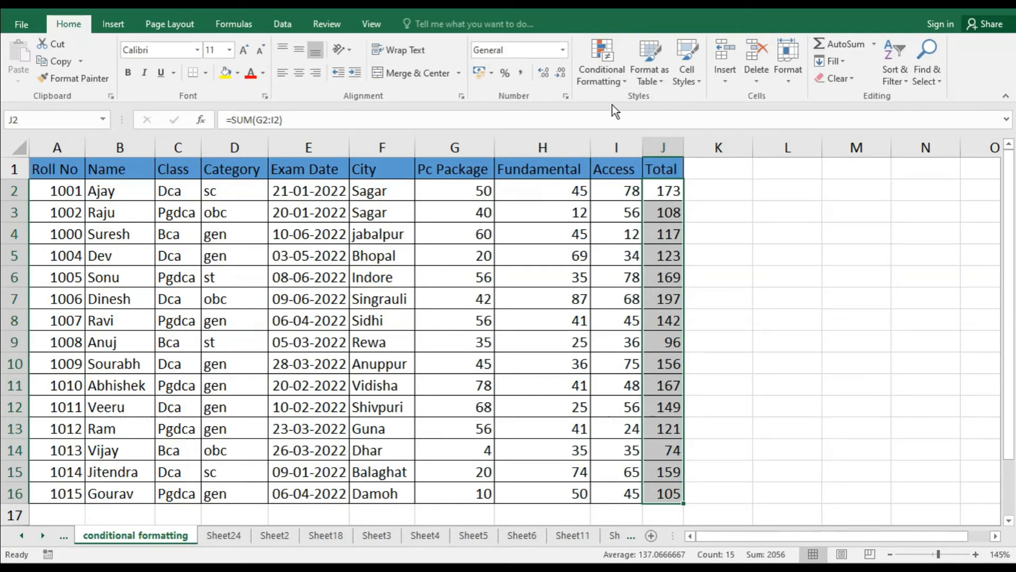
left_click(620, 80)
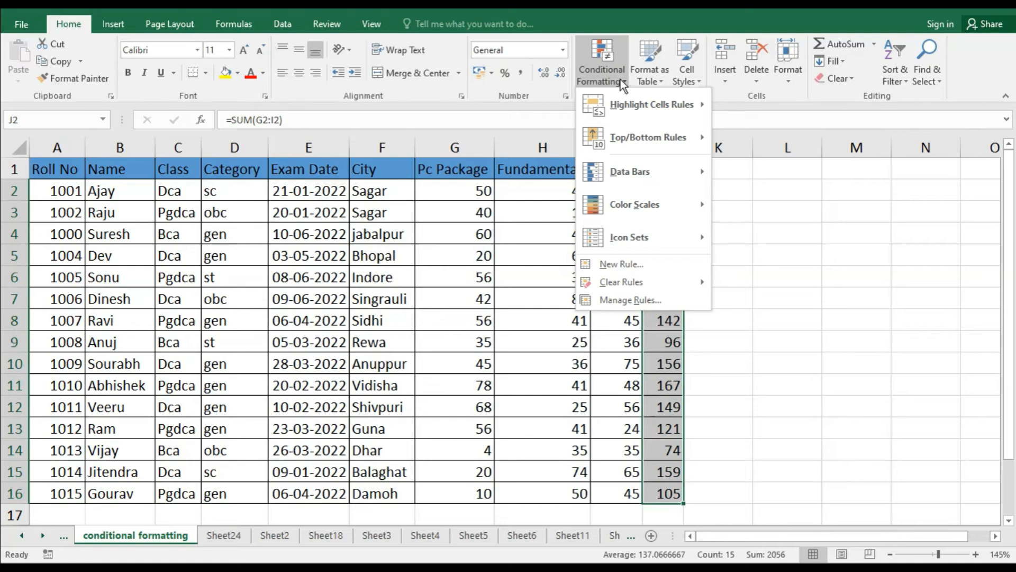
mouse_move(615, 107)
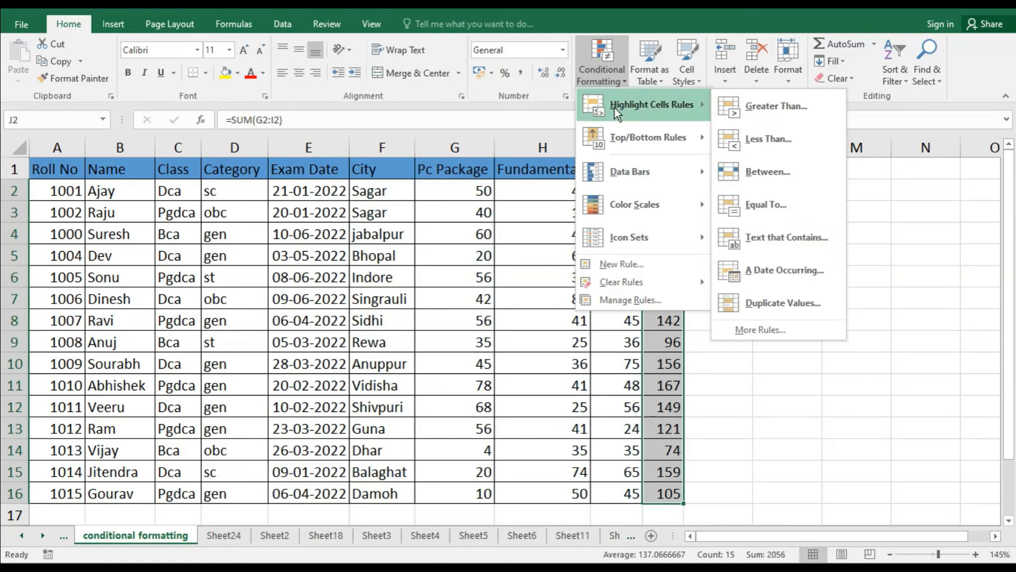
left_click(763, 111)
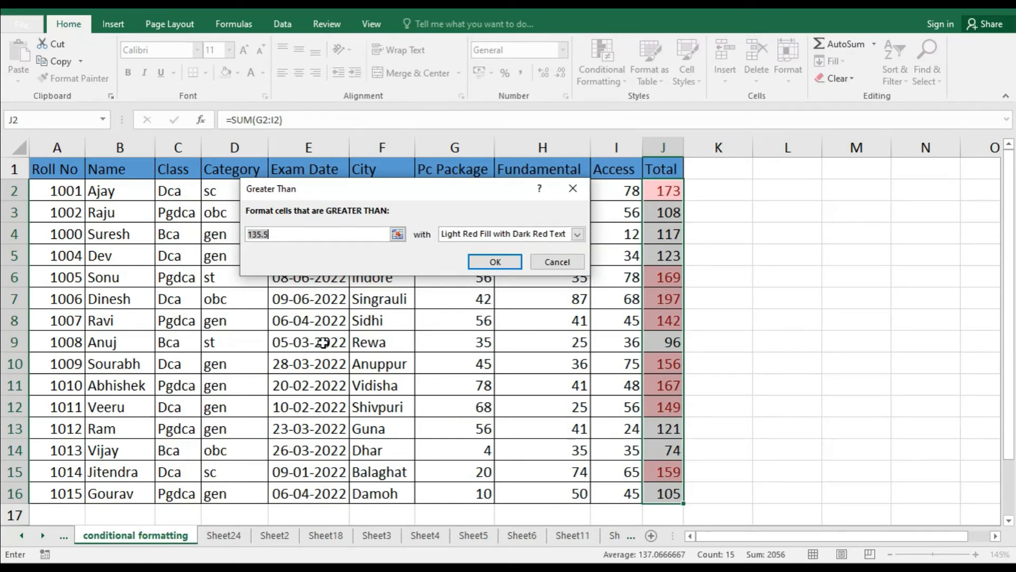
left_click(277, 235)
left_click_drag(323, 238, 171, 235)
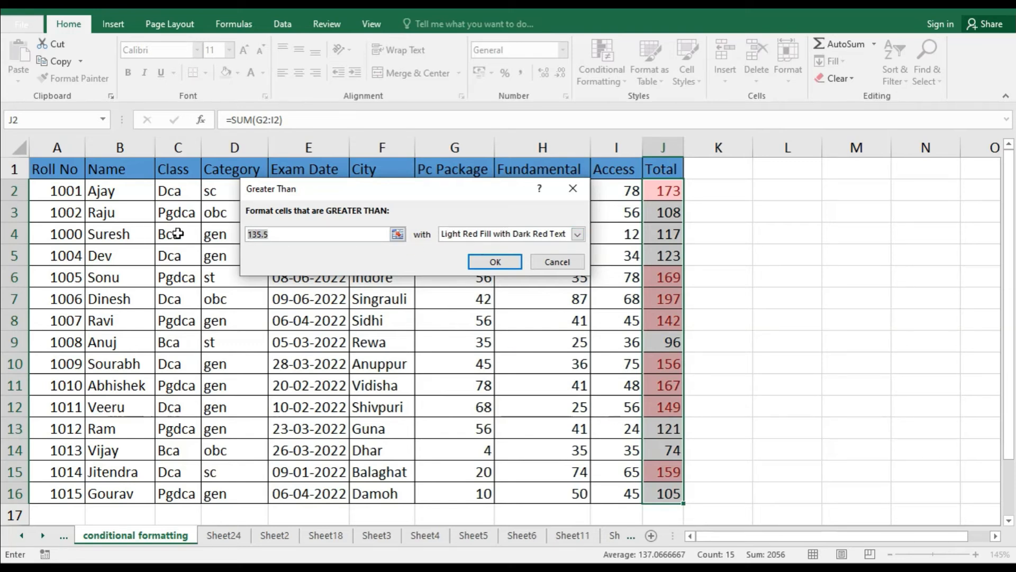
type("15")
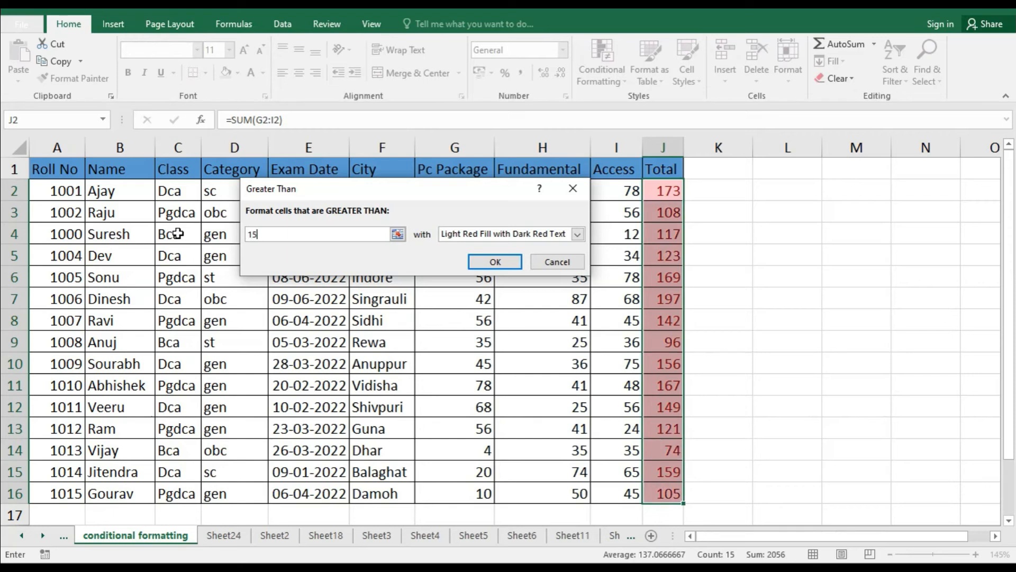
type("0")
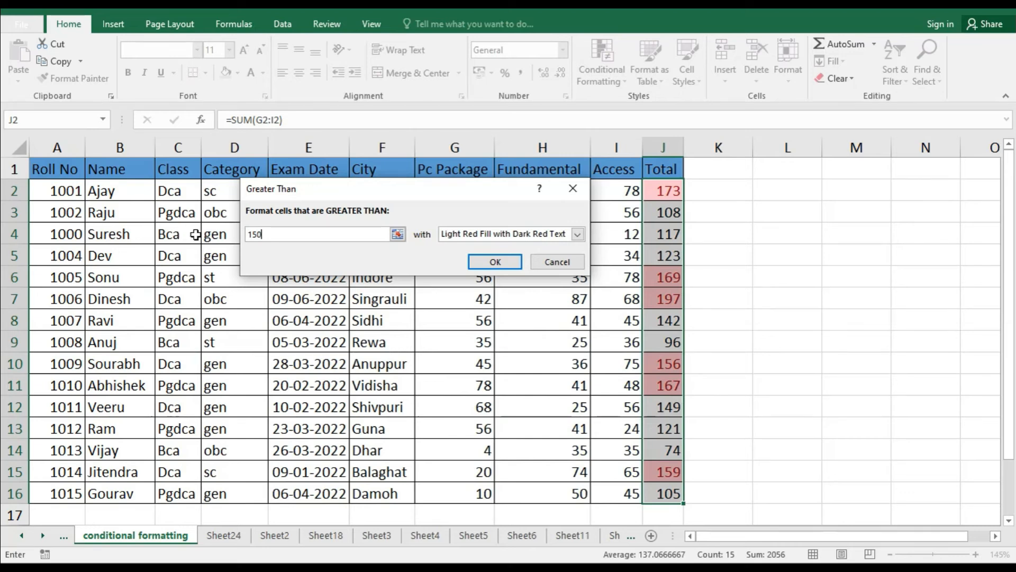
- Preview the rule's preset formats: yellow and green fills with dark text, Light Red Fill, Red Text and Red Border
left_click(576, 234)
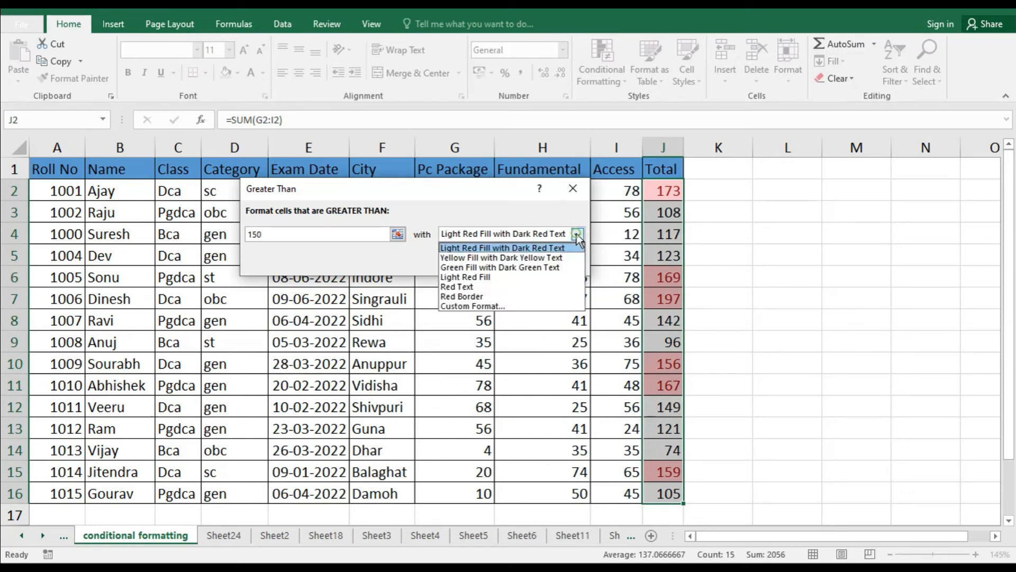
left_click(548, 256)
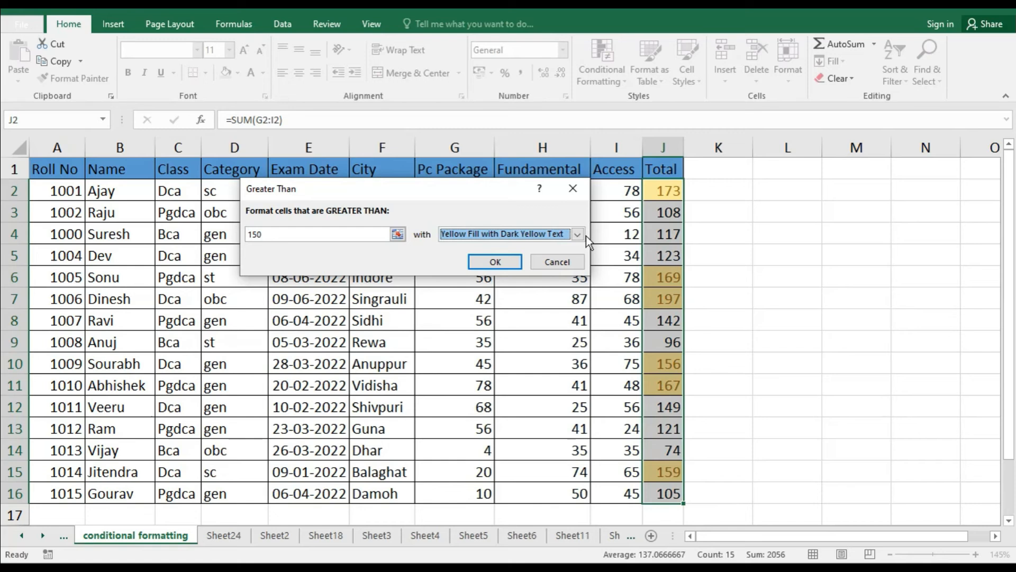
left_click(577, 234)
left_click(549, 266)
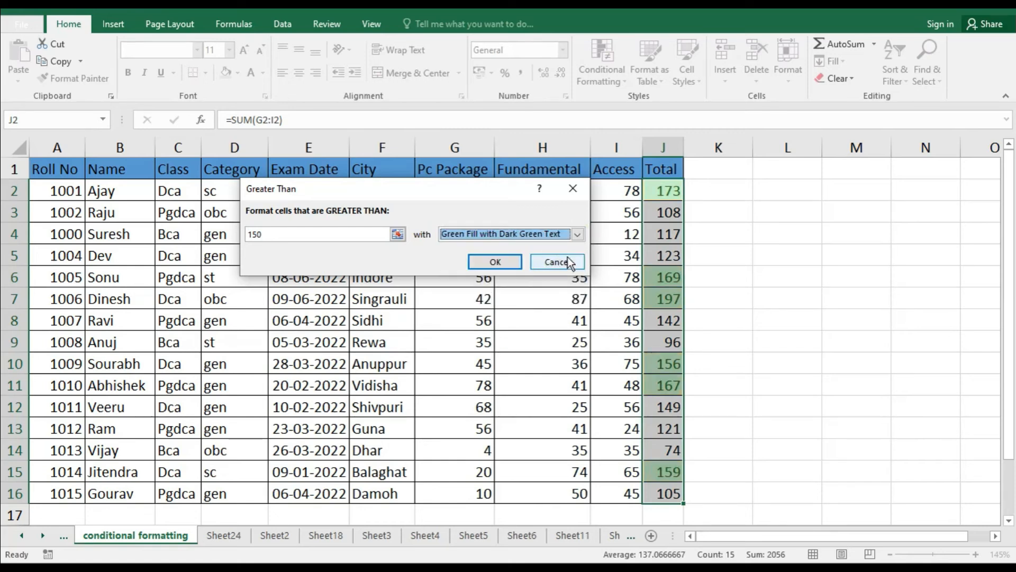
left_click(577, 234)
left_click(500, 271)
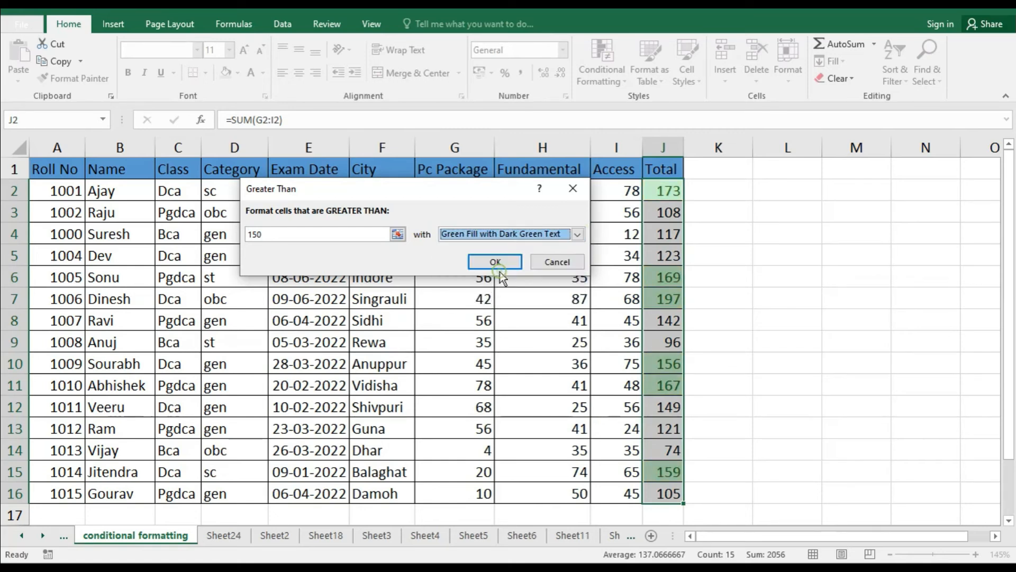
left_click(570, 237)
left_click(491, 277)
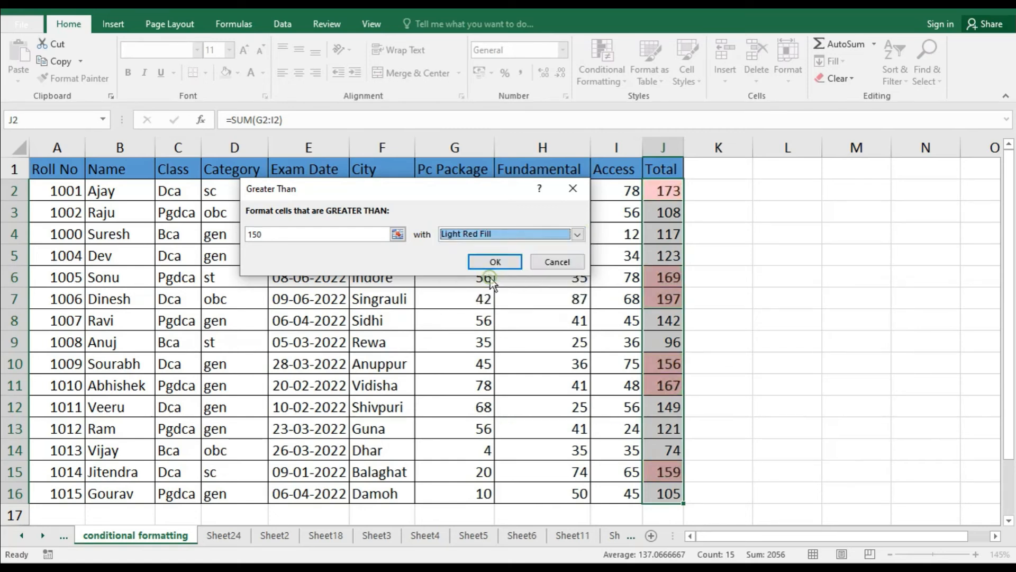
left_click(577, 234)
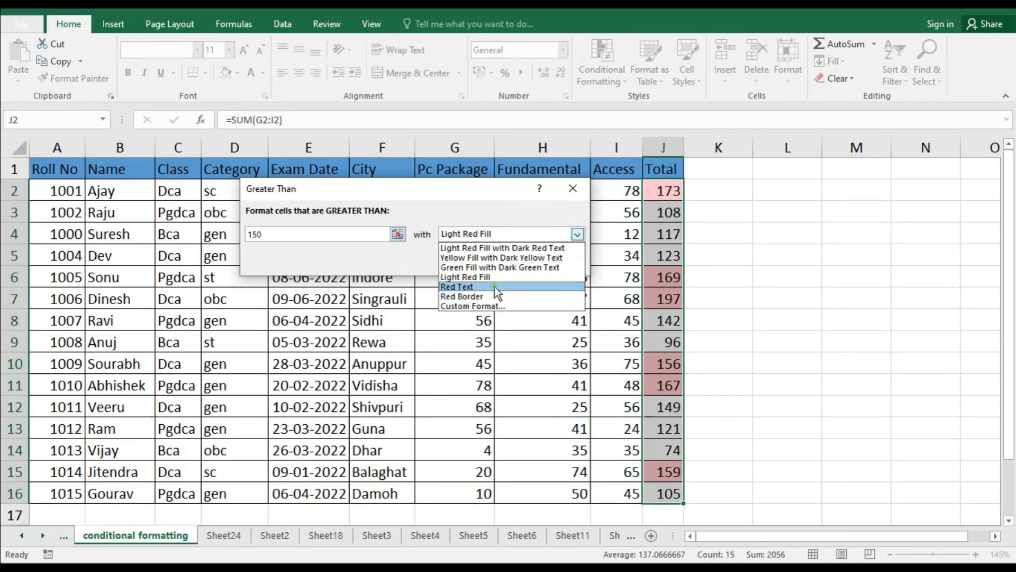
left_click(494, 287)
left_click(577, 234)
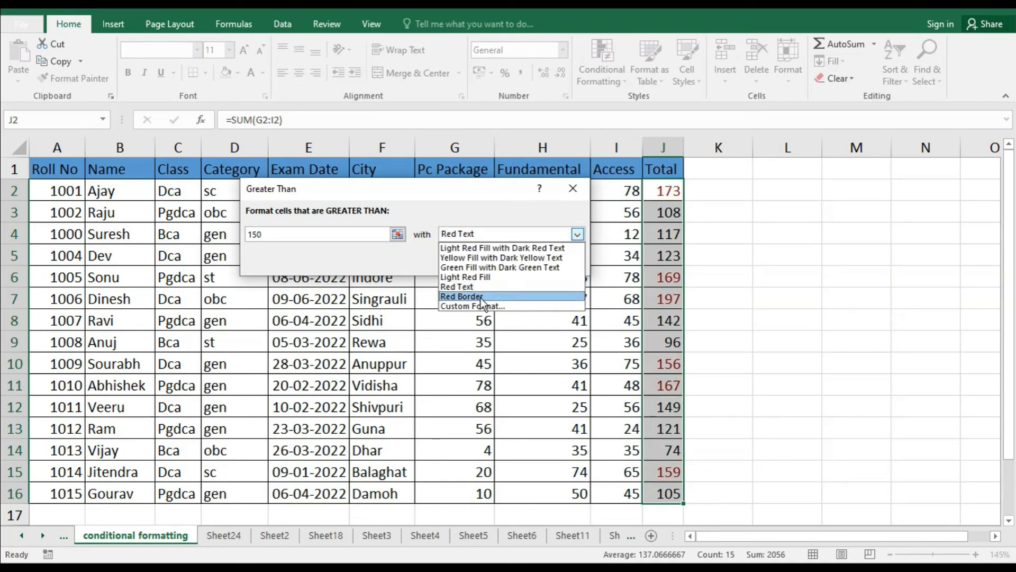
left_click(508, 297)
left_click(571, 239)
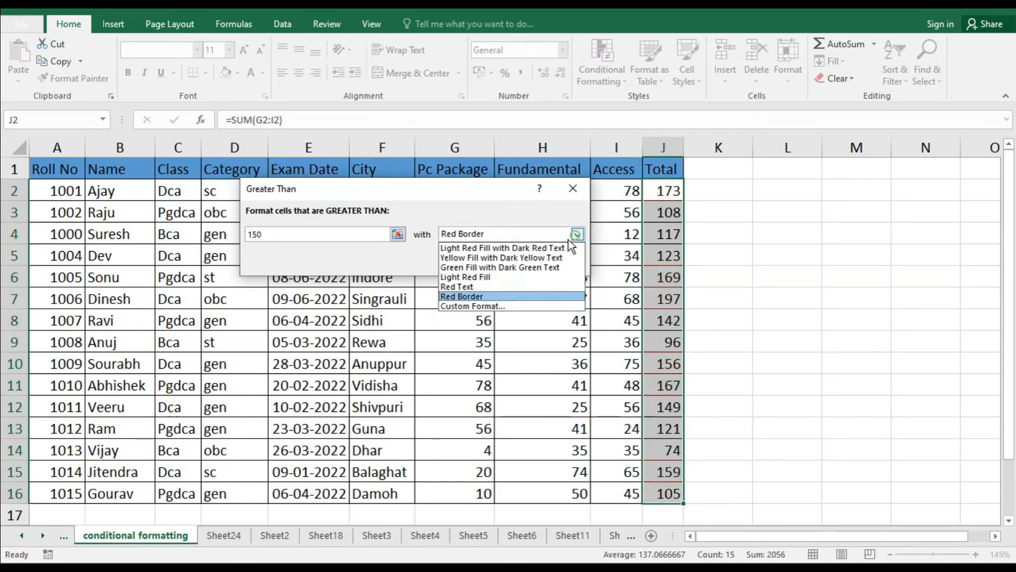
left_click(492, 259)
- Begin a custom format for the Greater Than rule with a bold font in standard red
left_click(576, 234)
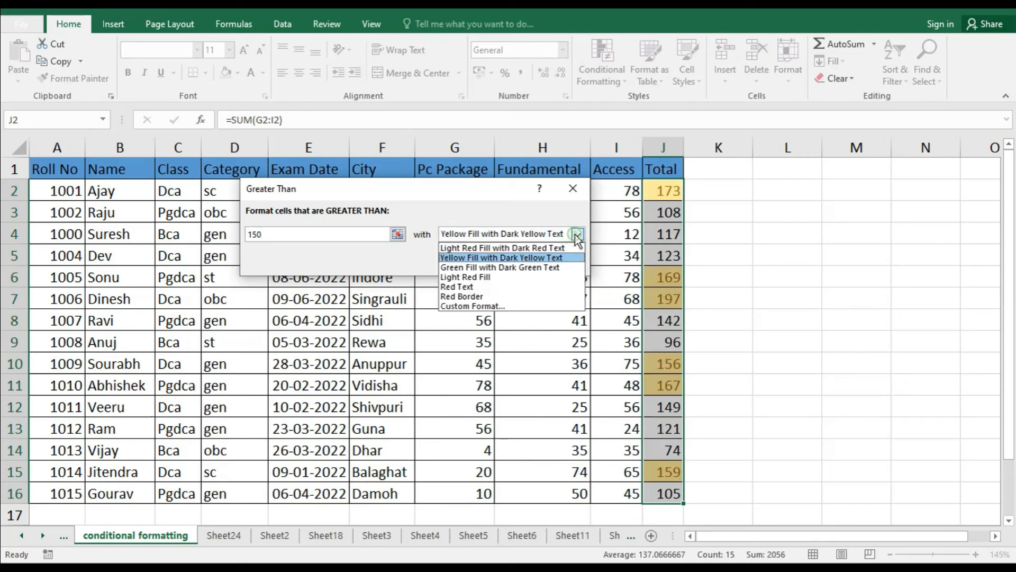
left_click(453, 306)
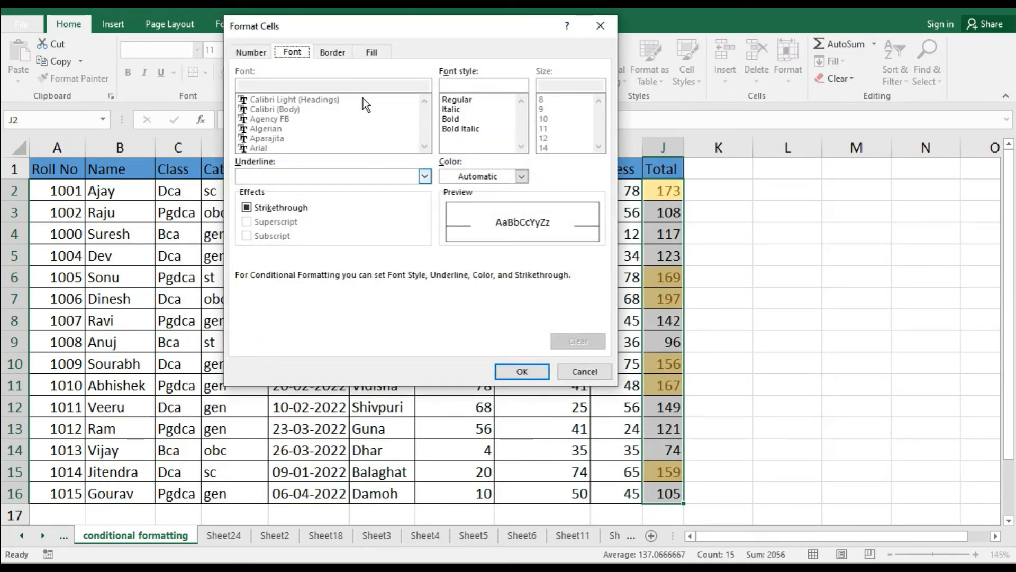
left_click(332, 53)
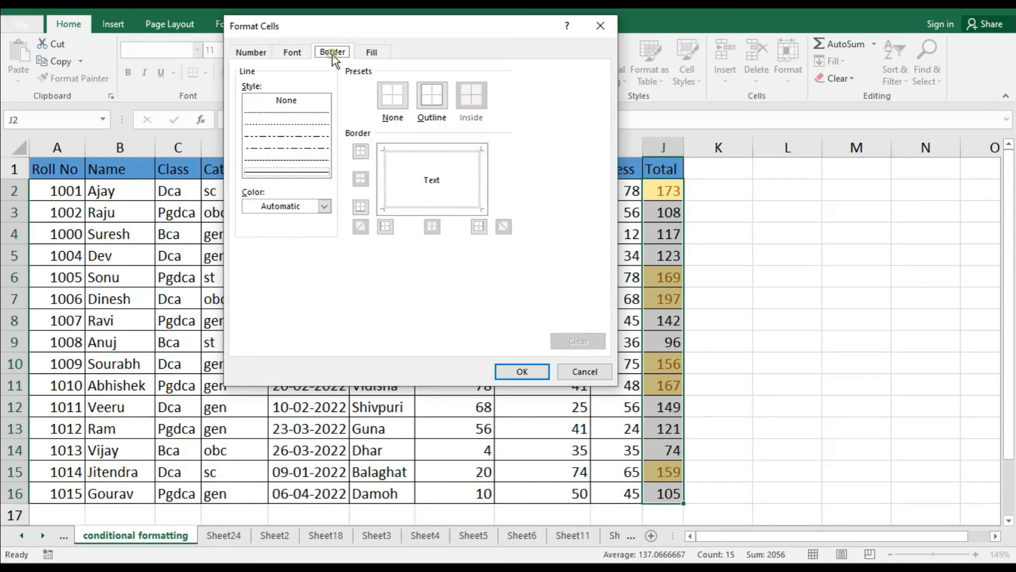
left_click(284, 52)
left_click(425, 176)
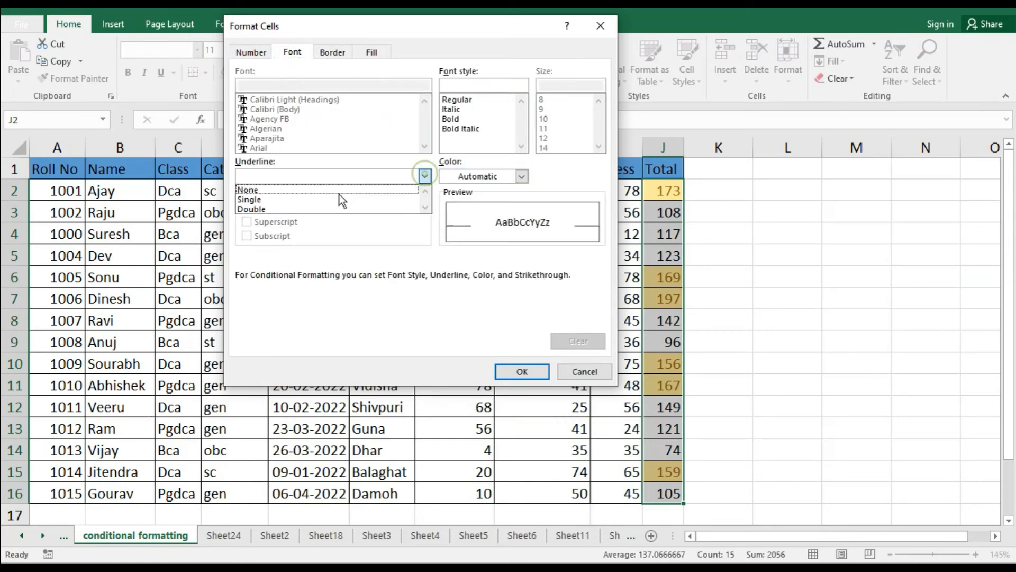
left_click(522, 177)
left_click(522, 176)
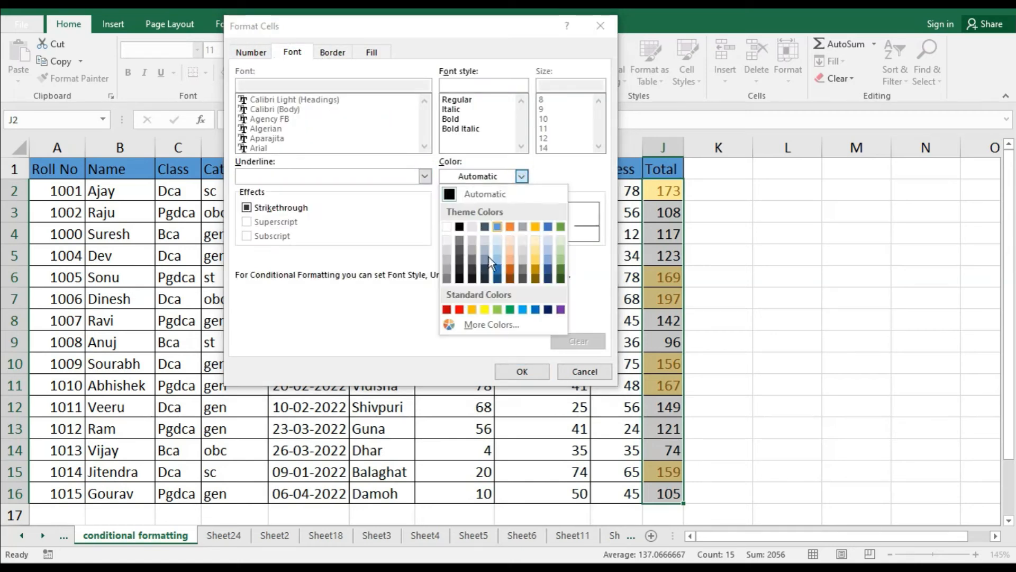
left_click(462, 309)
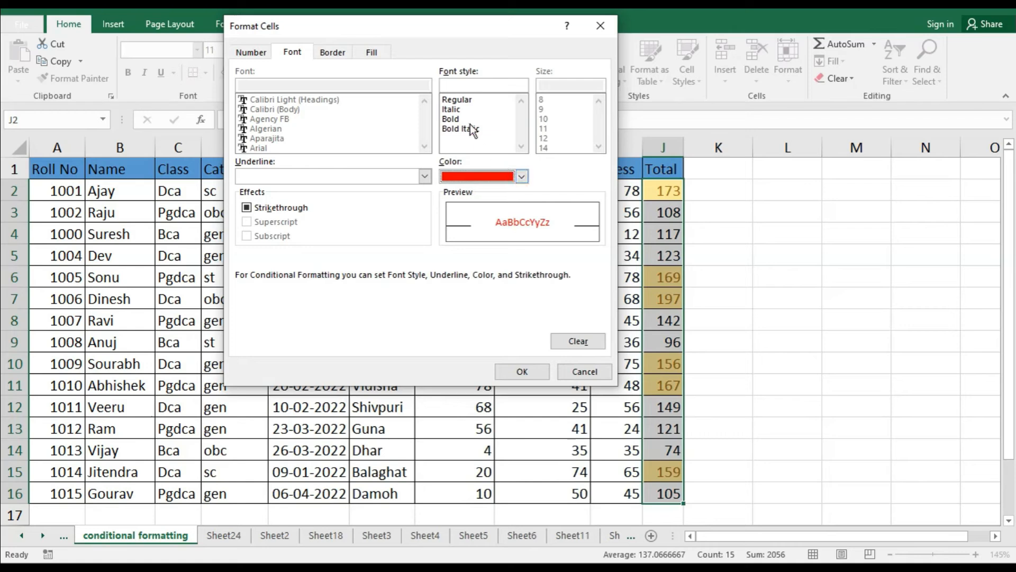
left_click(453, 119)
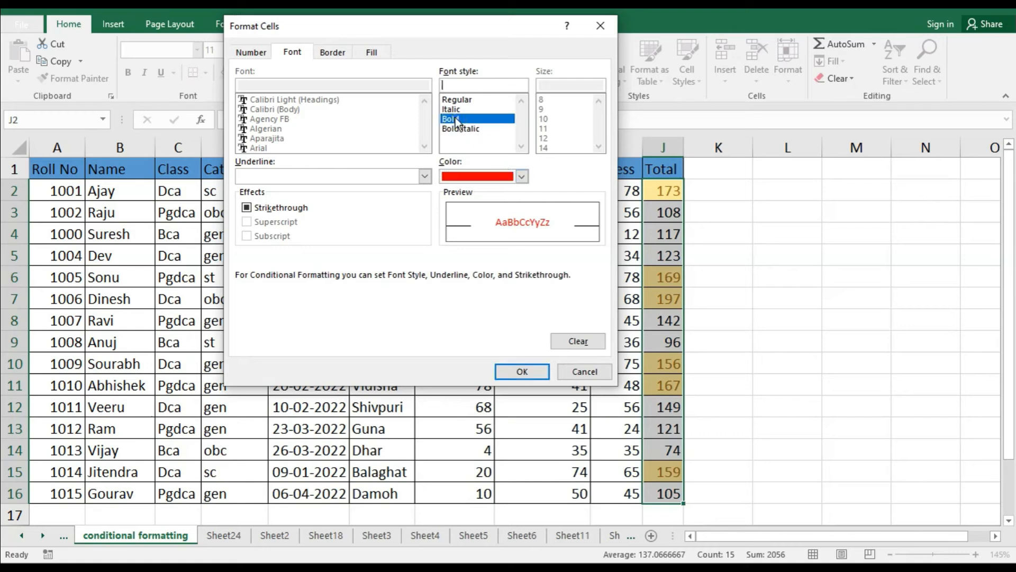
left_click(425, 177)
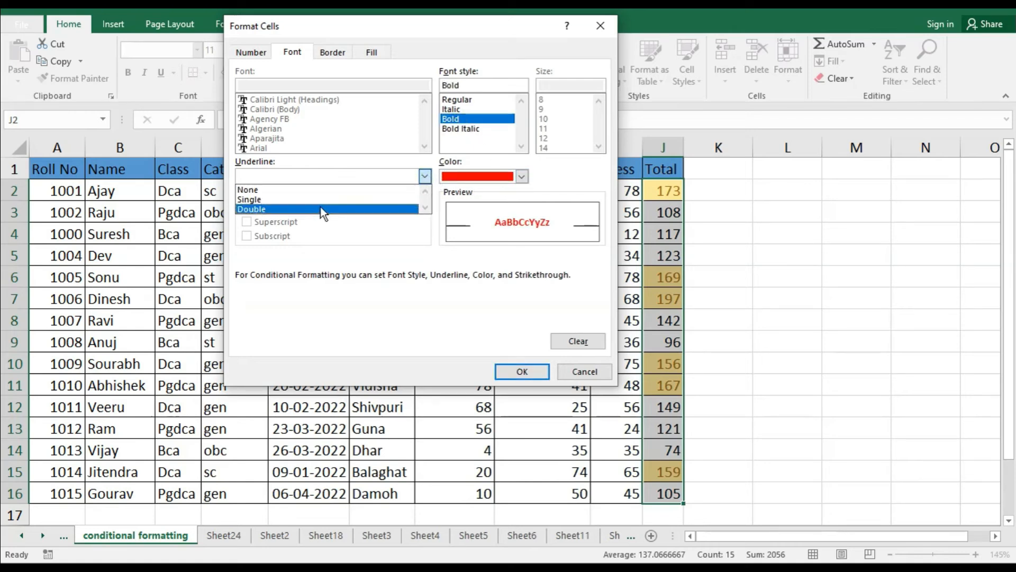
- Set the custom format's background fill to yellow and accept the format
left_click(332, 52)
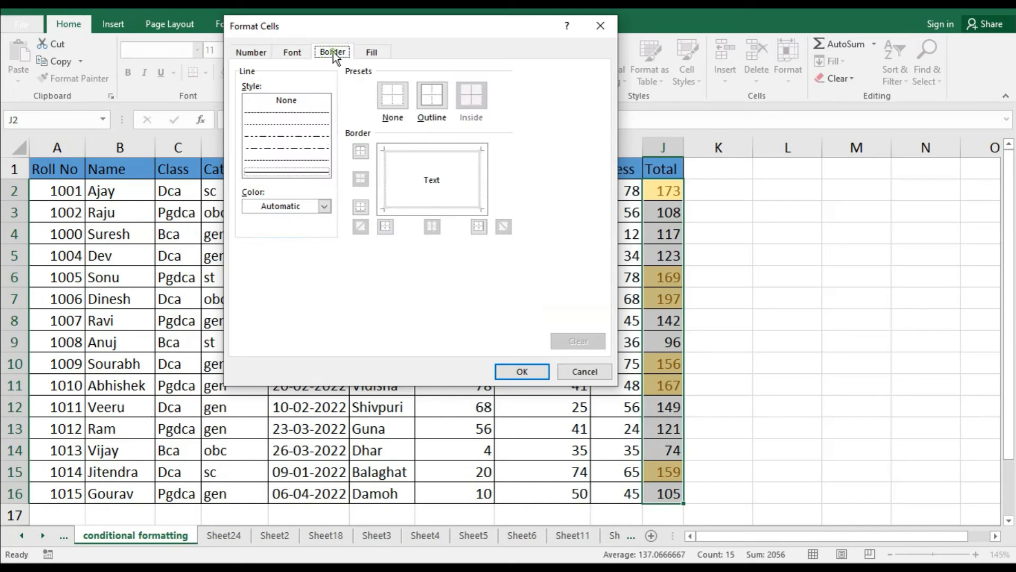
left_click(371, 51)
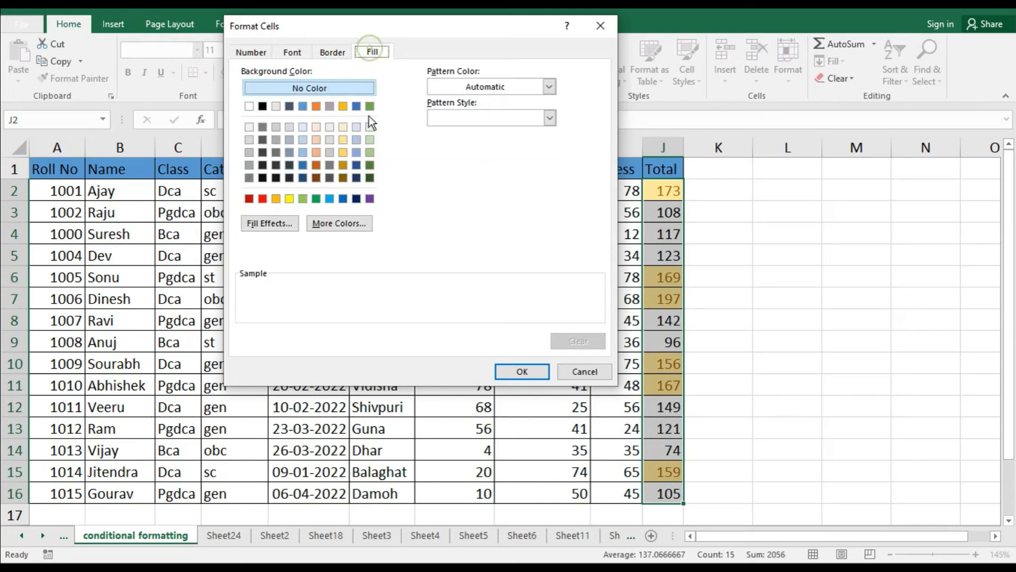
left_click(289, 198)
left_click(517, 372)
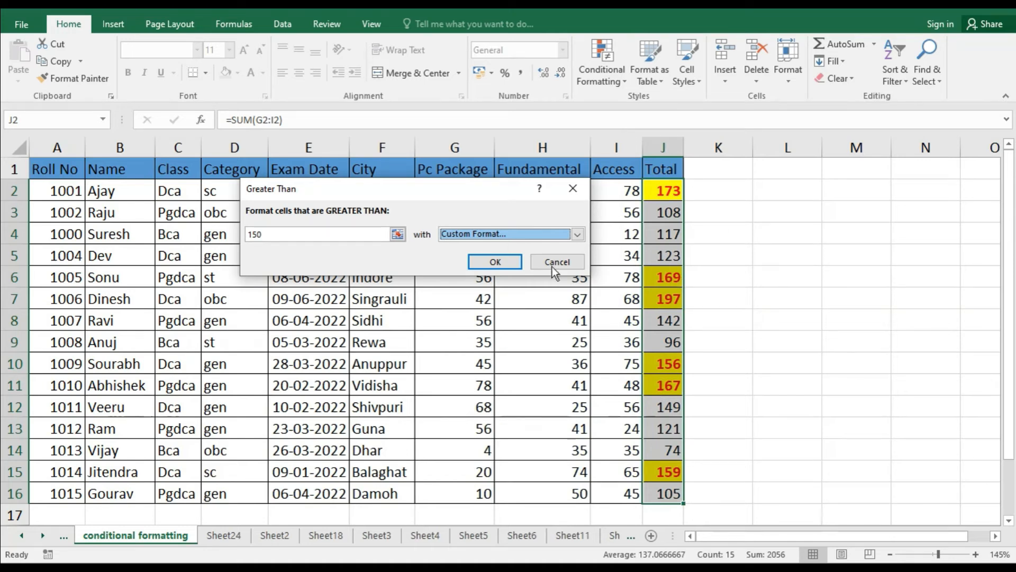
- Apply the custom-format Greater Than 150 rule and add a Greater Than 100 rule with Red Border to the Total values
left_click(495, 261)
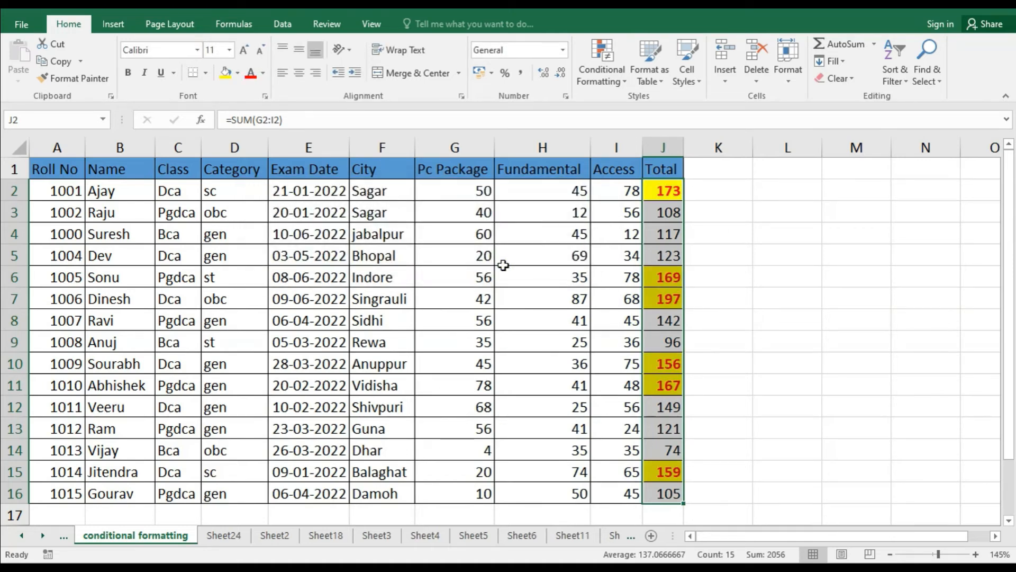
left_click(615, 81)
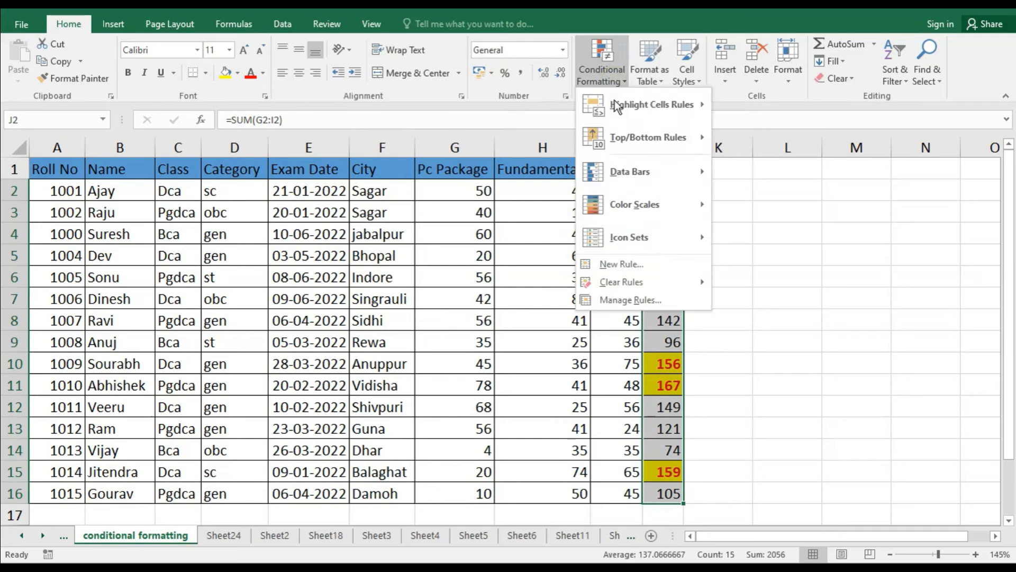
mouse_move(615, 107)
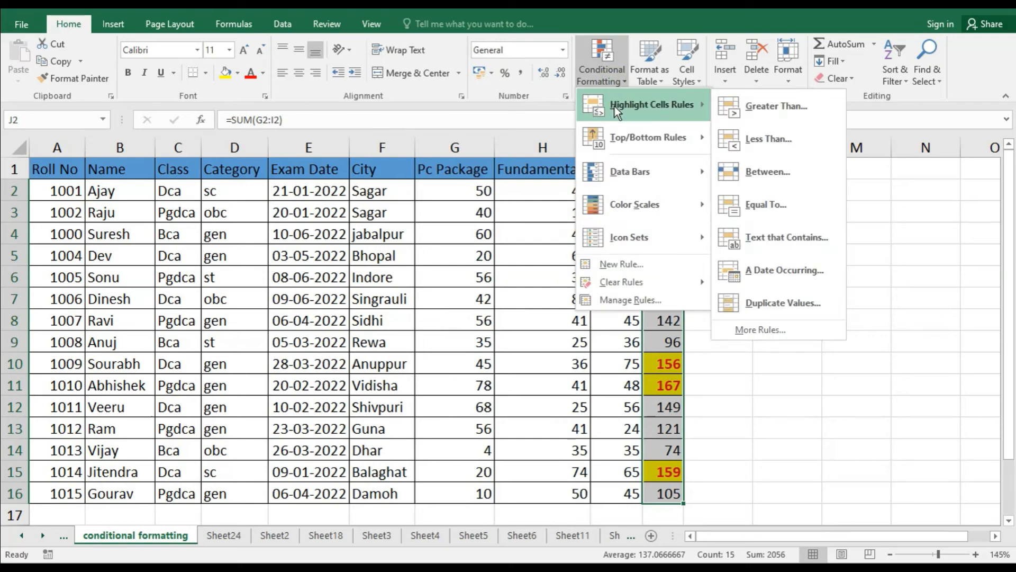
left_click(763, 113)
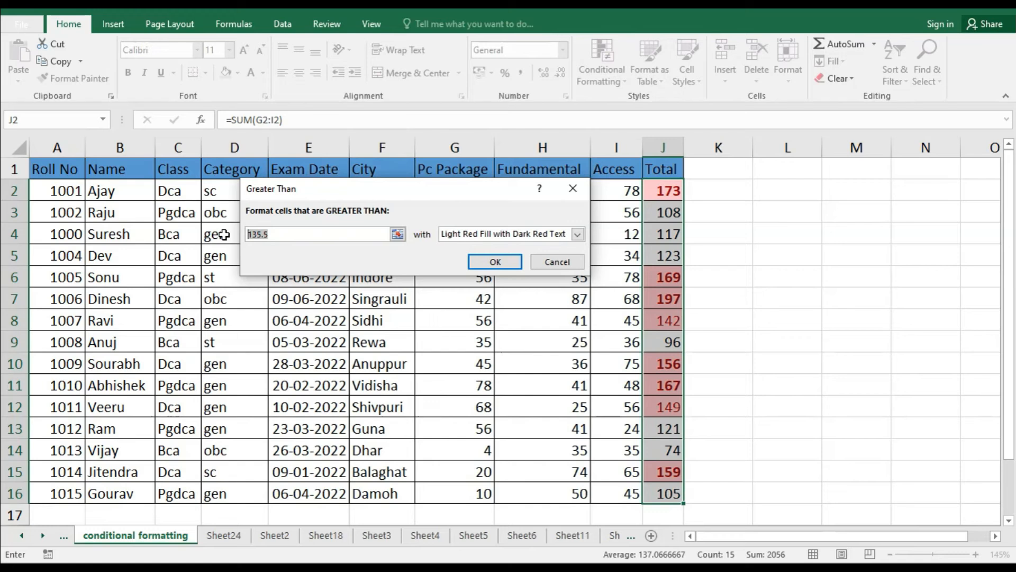
type("100")
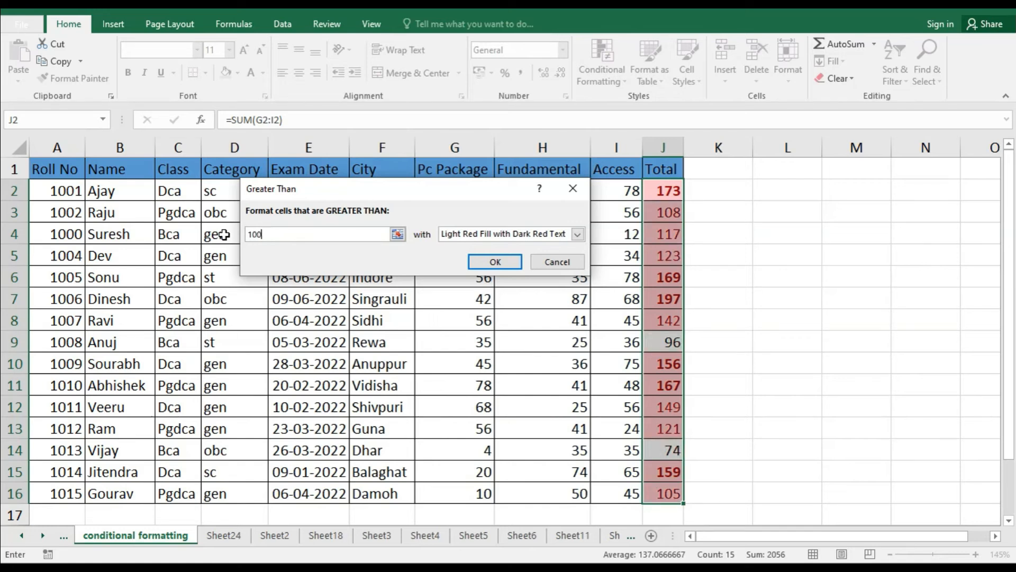
left_click(578, 235)
left_click(527, 259)
left_click(565, 235)
left_click(490, 295)
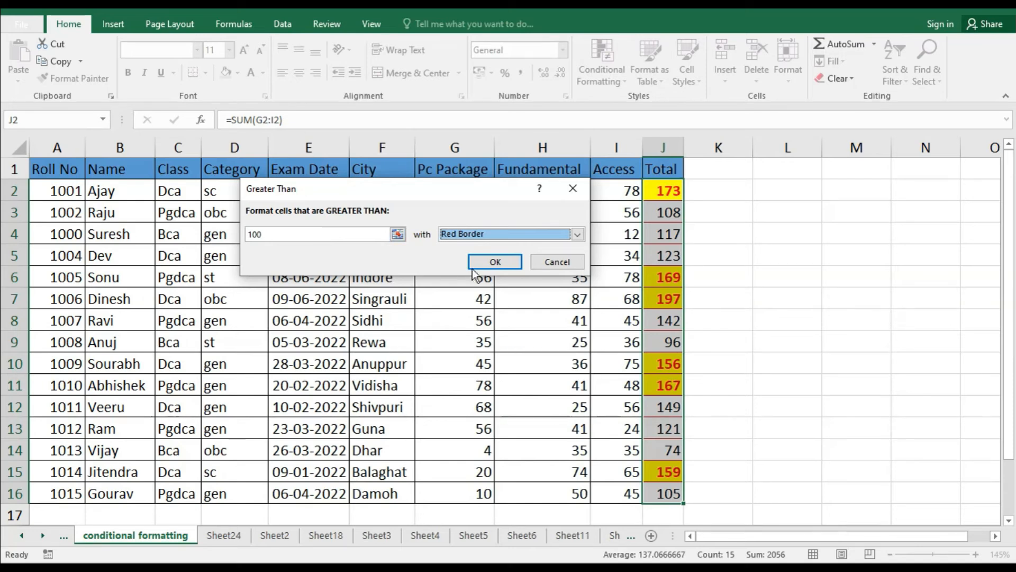
left_click(493, 262)
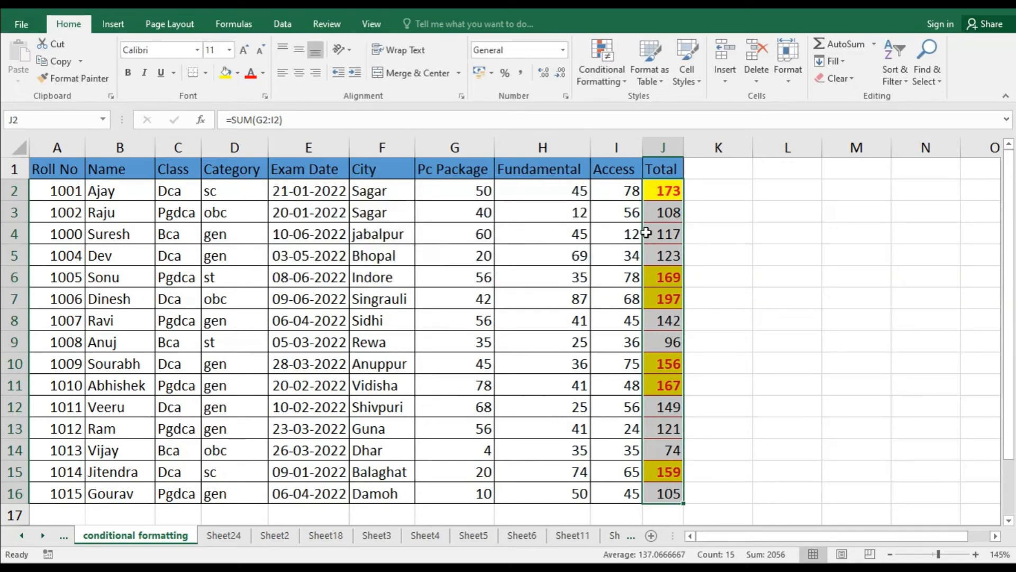
- Clear the conditional formatting rules from the selected Total cells J2:J16
left_click(623, 82)
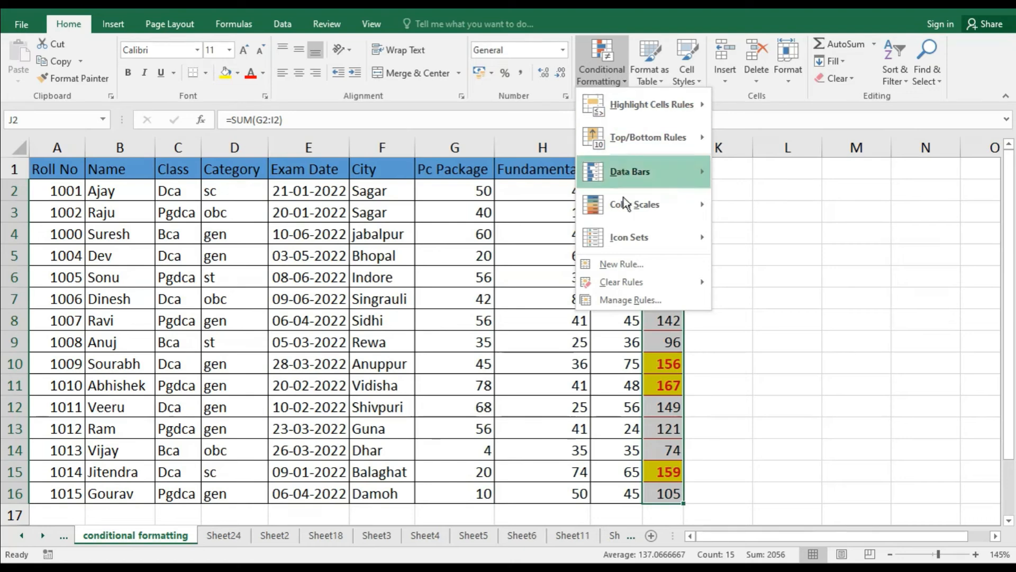
mouse_move(628, 282)
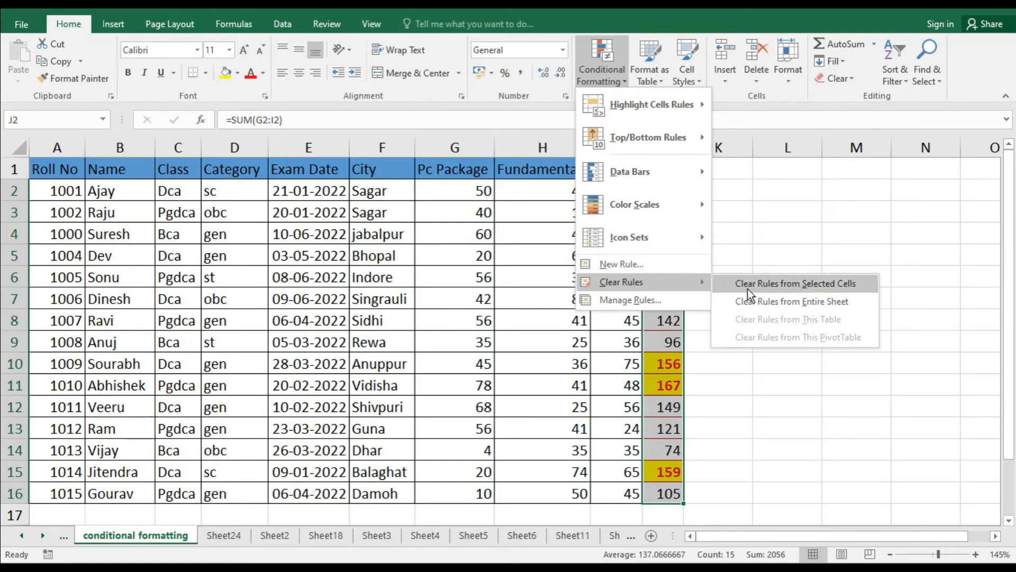
left_click(808, 287)
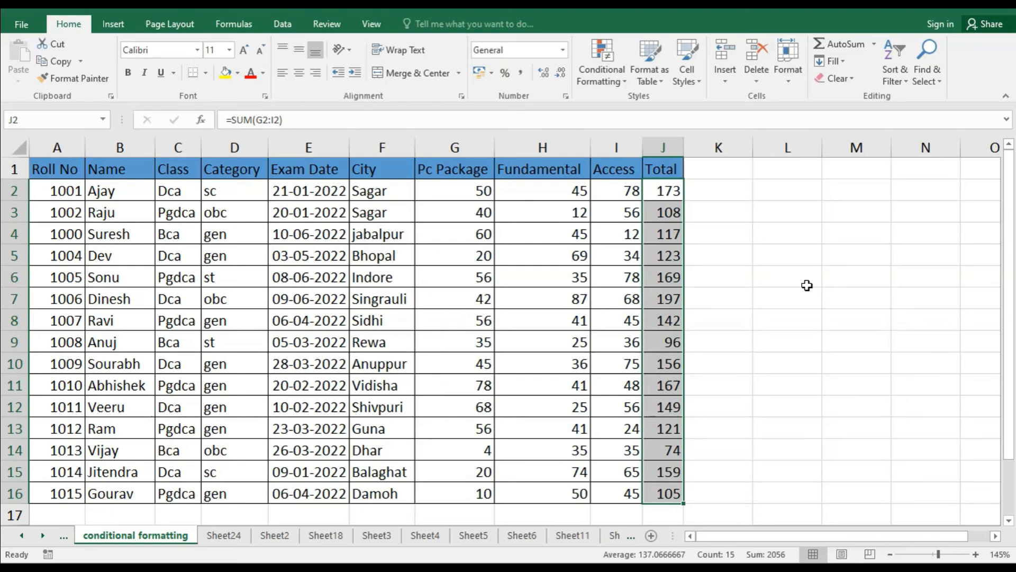
- Start a Less Than highlight rule on the Total values in J2:J16 with a threshold of 100
left_click(617, 81)
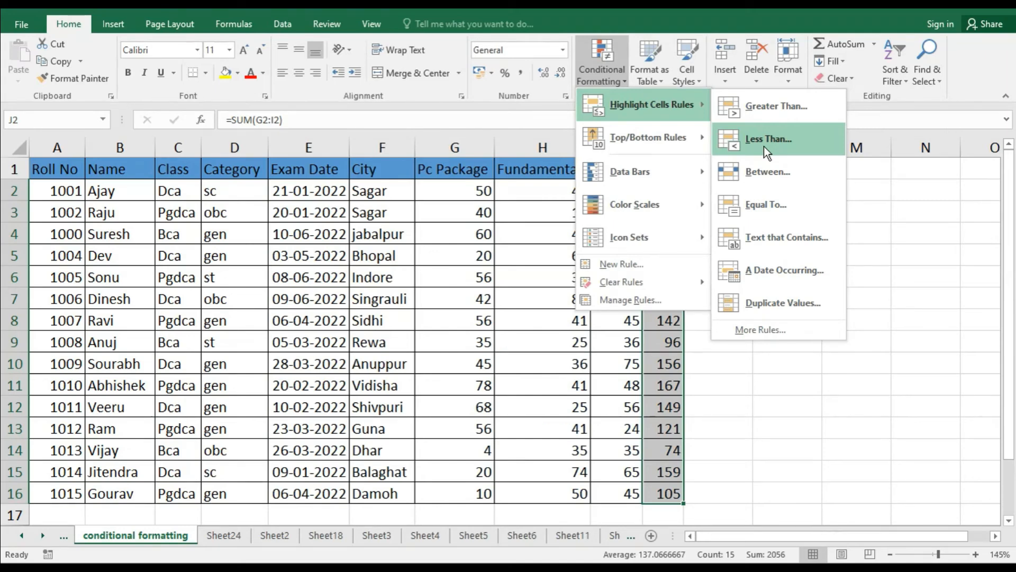
left_click(764, 147)
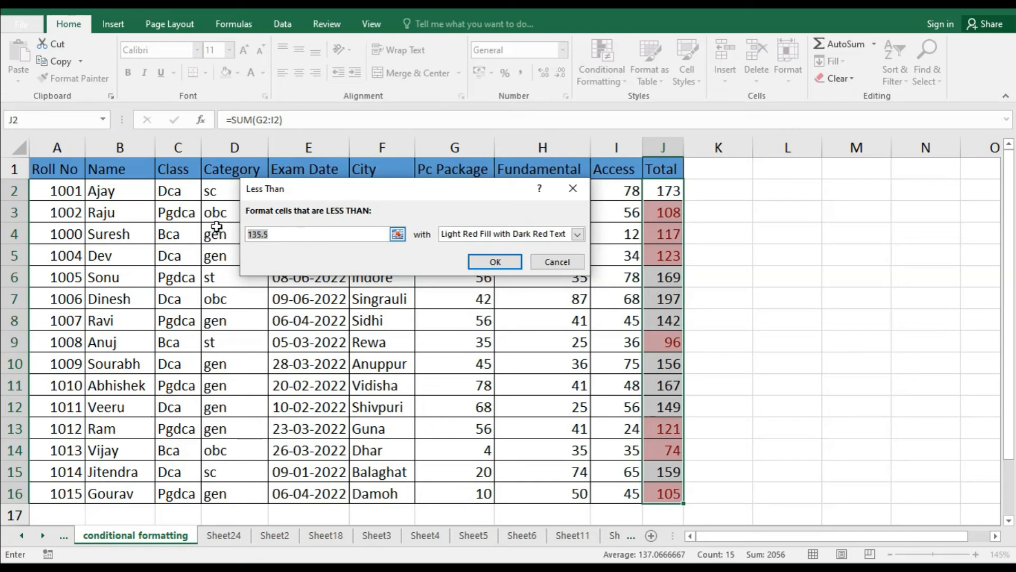
type("100")
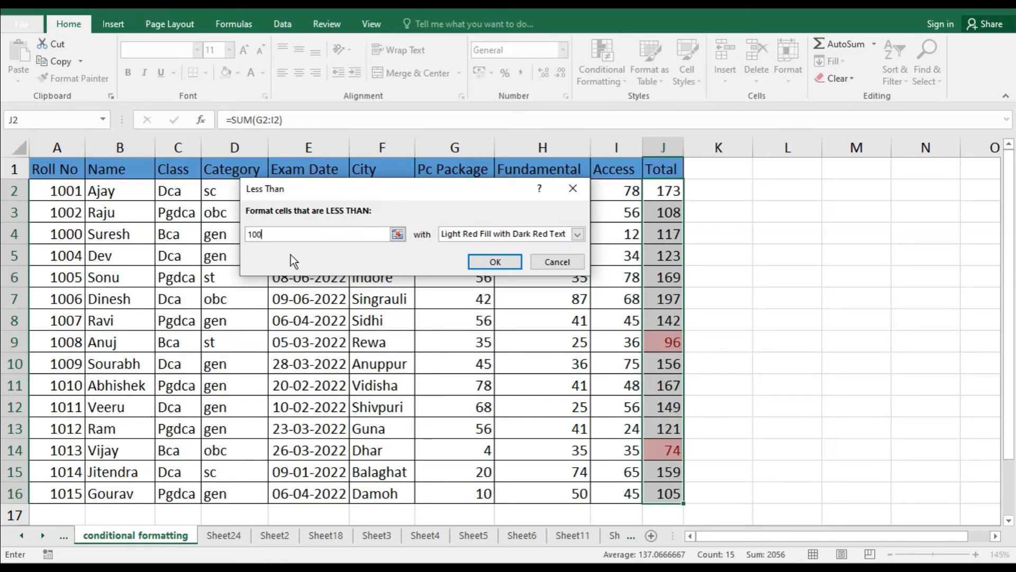
- Preview the Less Than rule's Yellow Fill with Dark Yellow Text, Red Border, Red Text and Light Red Fill formats
left_click(577, 234)
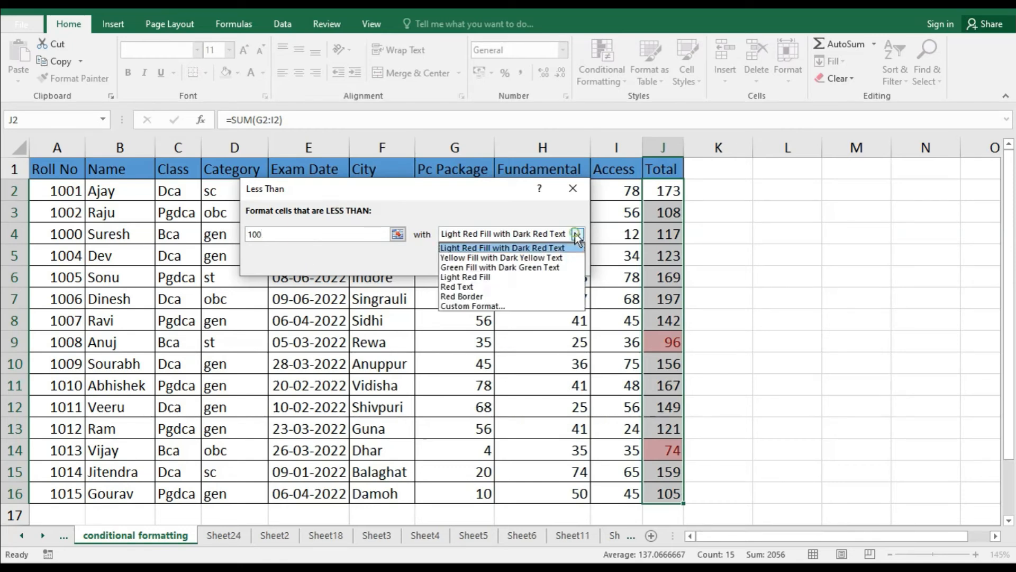
left_click(575, 256)
left_click(578, 234)
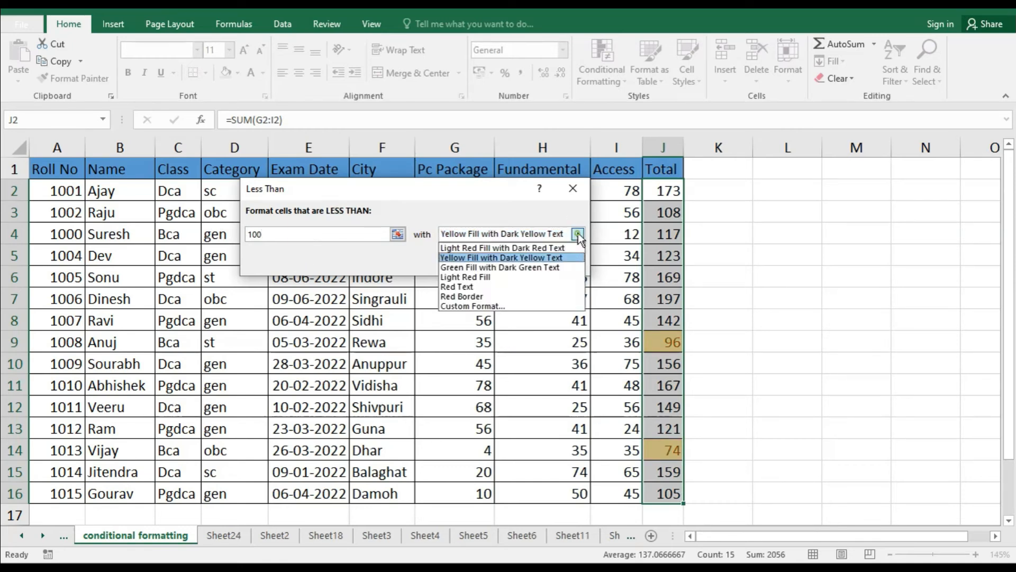
left_click(483, 296)
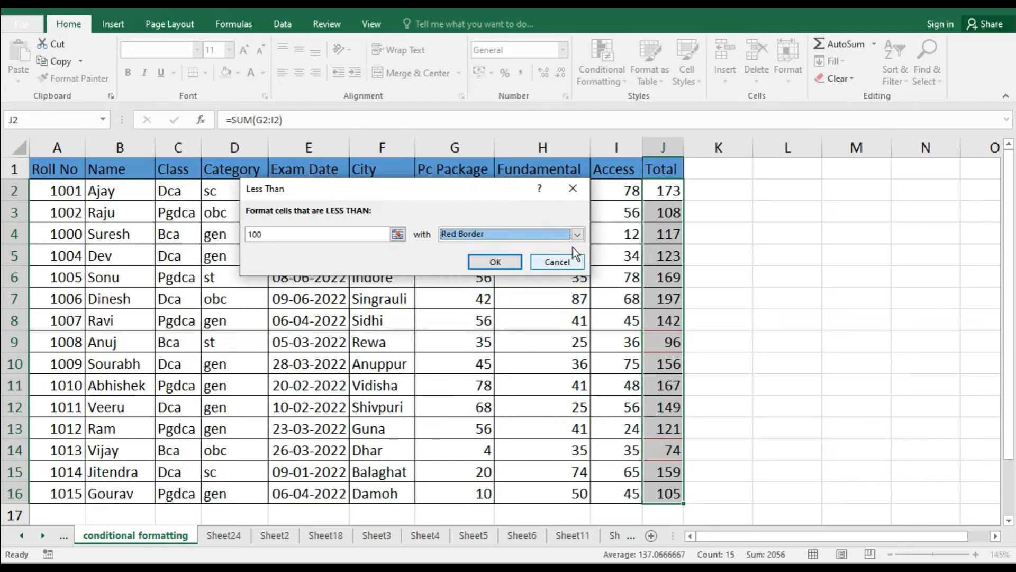
left_click(577, 235)
left_click(467, 288)
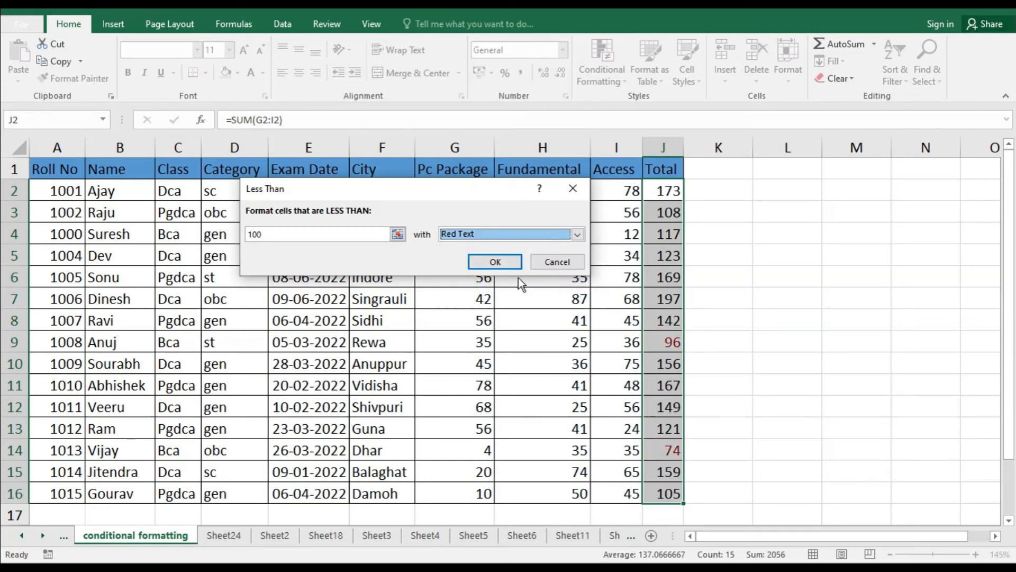
left_click(571, 239)
left_click(499, 277)
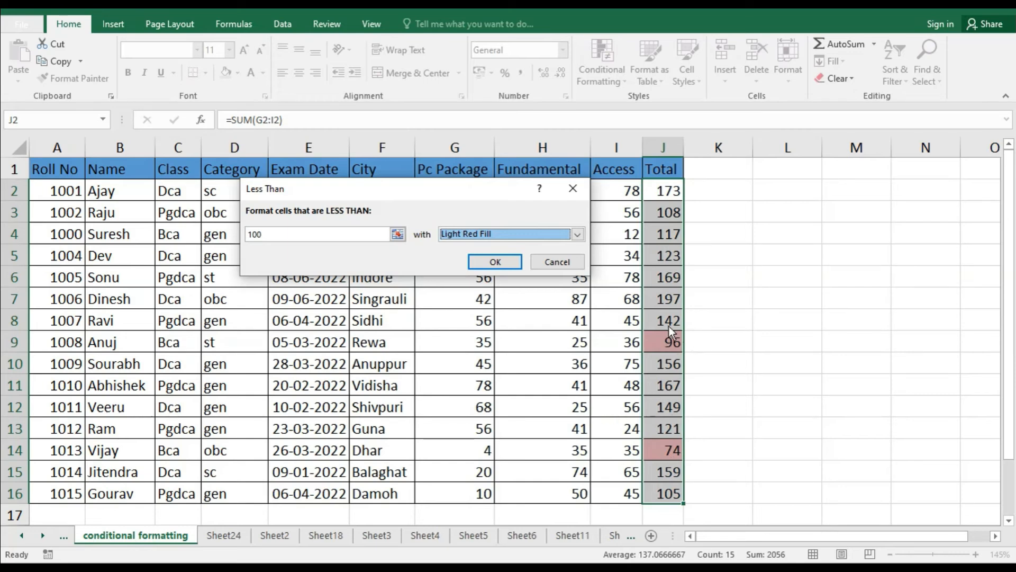
- Set the Less Than 100 rule's format to Green Fill with Dark Green Text and apply it
left_click(577, 233)
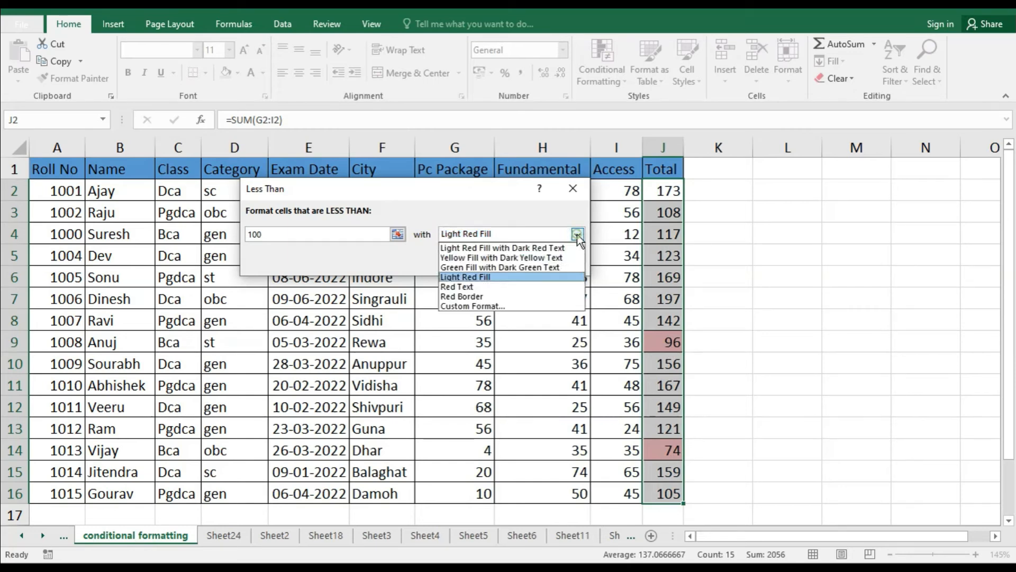
left_click(526, 266)
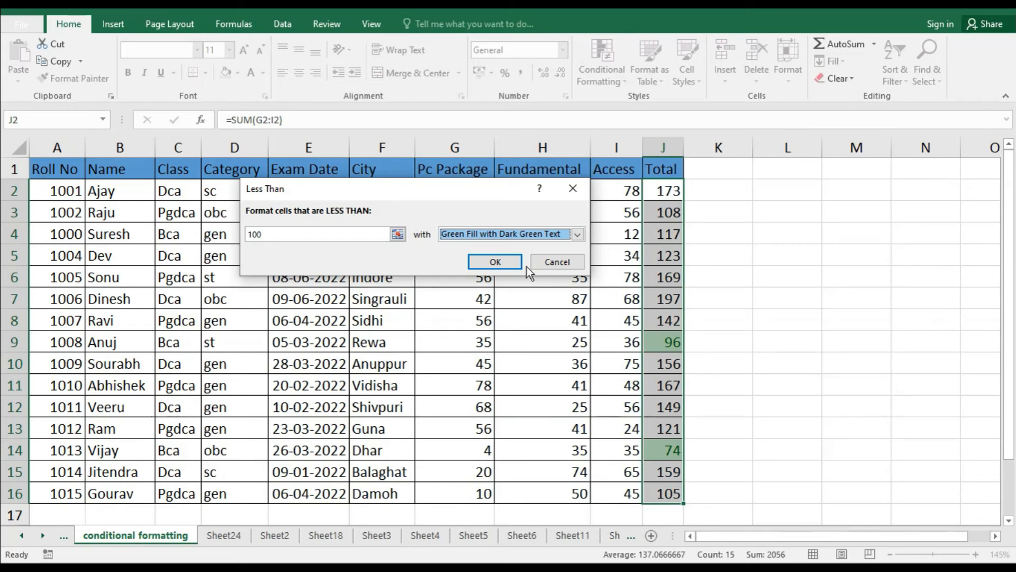
left_click(485, 260)
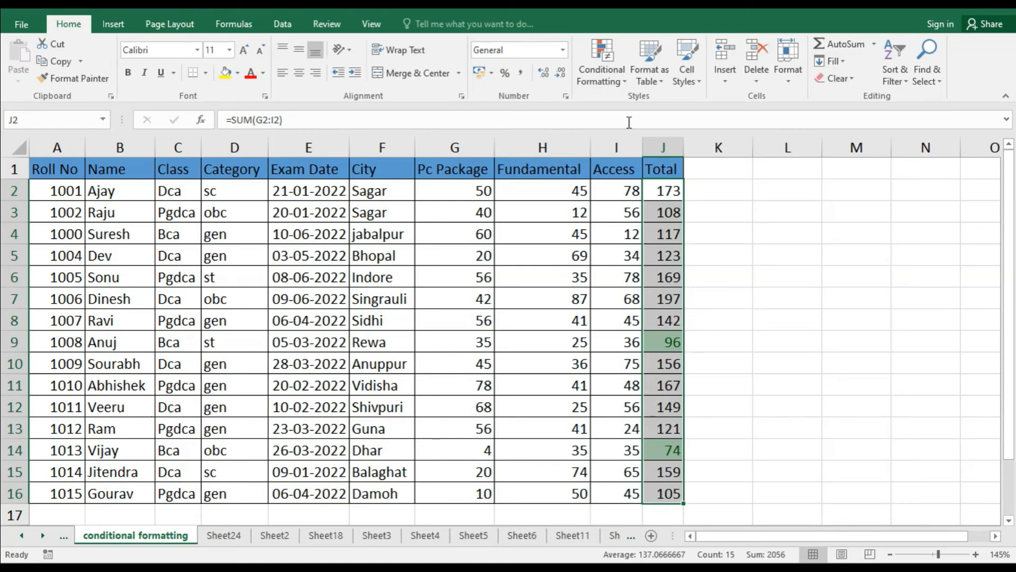
- Add a Less Than 120 highlight rule to the Total values with Green Fill with Dark Green Text
left_click(615, 80)
mouse_move(643, 109)
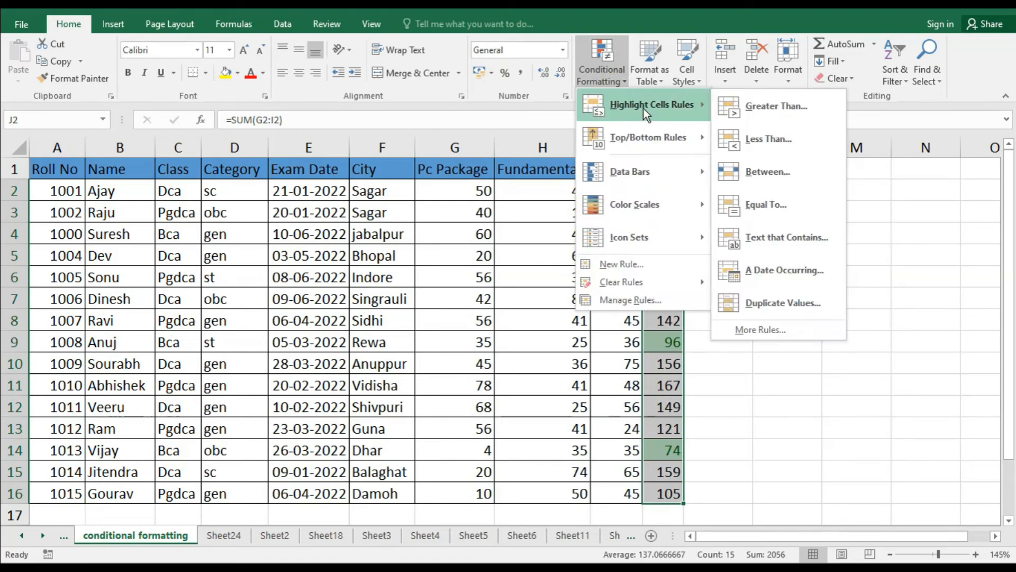
left_click(763, 140)
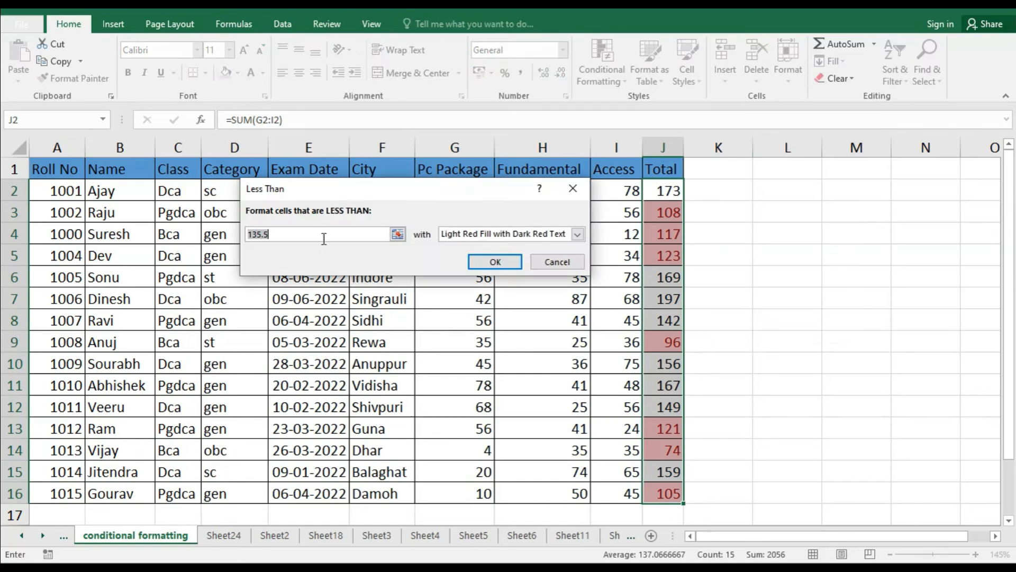
type("120")
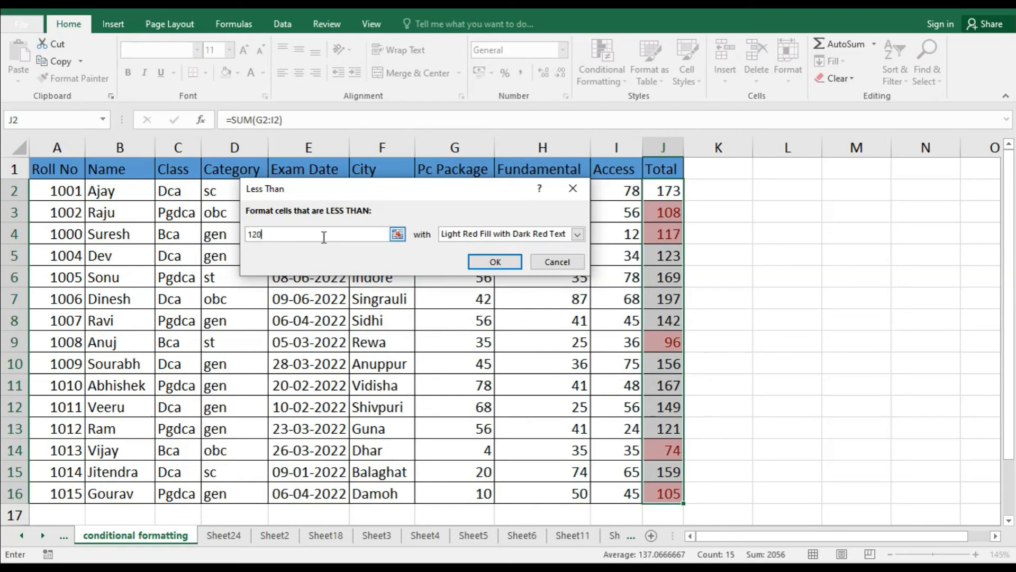
left_click(577, 234)
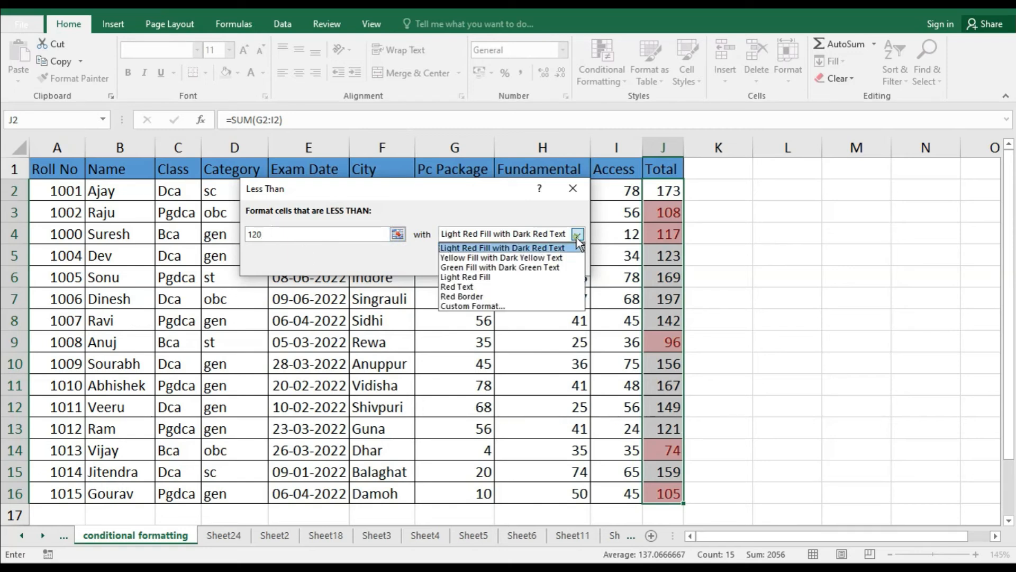
left_click(490, 267)
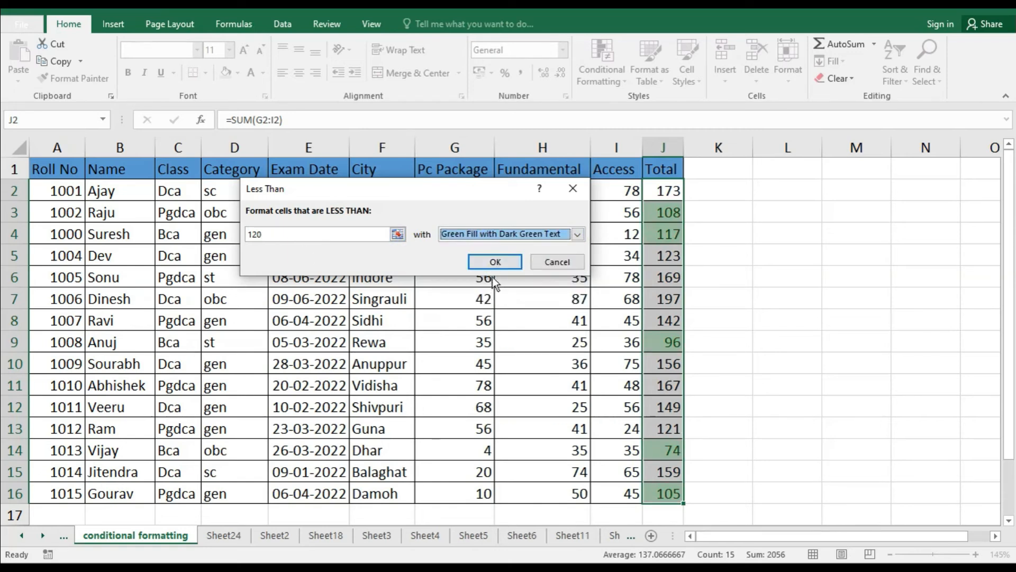
left_click(487, 262)
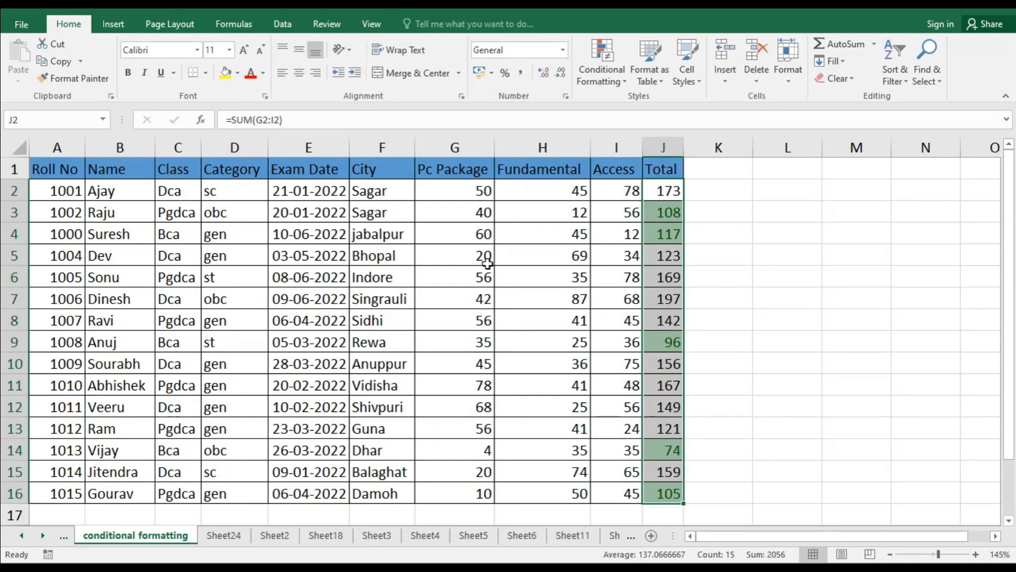
- Clear both Less Than rules from the selected Total cells J2:J16
left_click(622, 84)
mouse_move(619, 281)
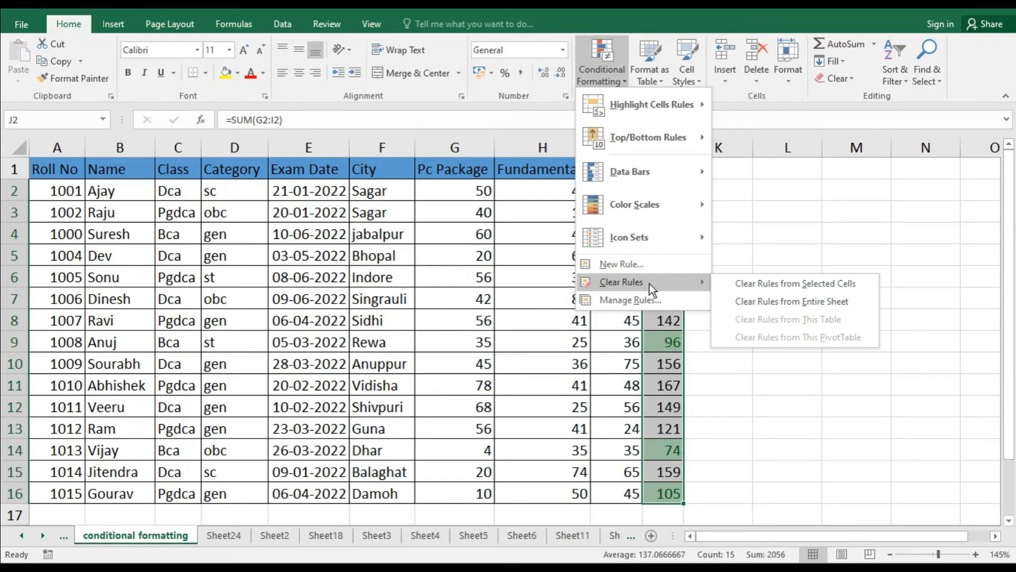
left_click(750, 285)
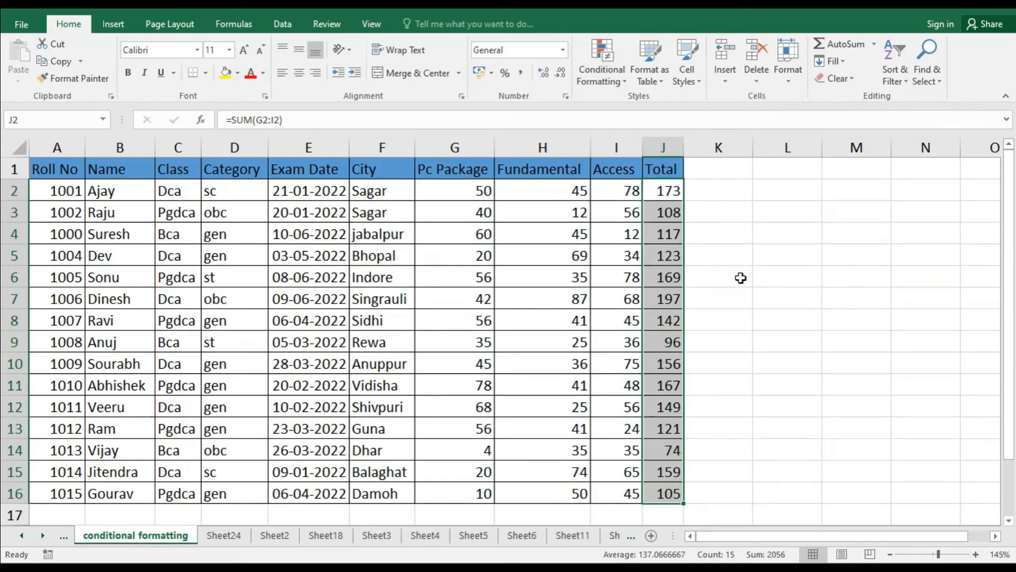
- Start a Between highlight rule on the Total values in J2:J16 with limits of 100 and 150
left_click(614, 80)
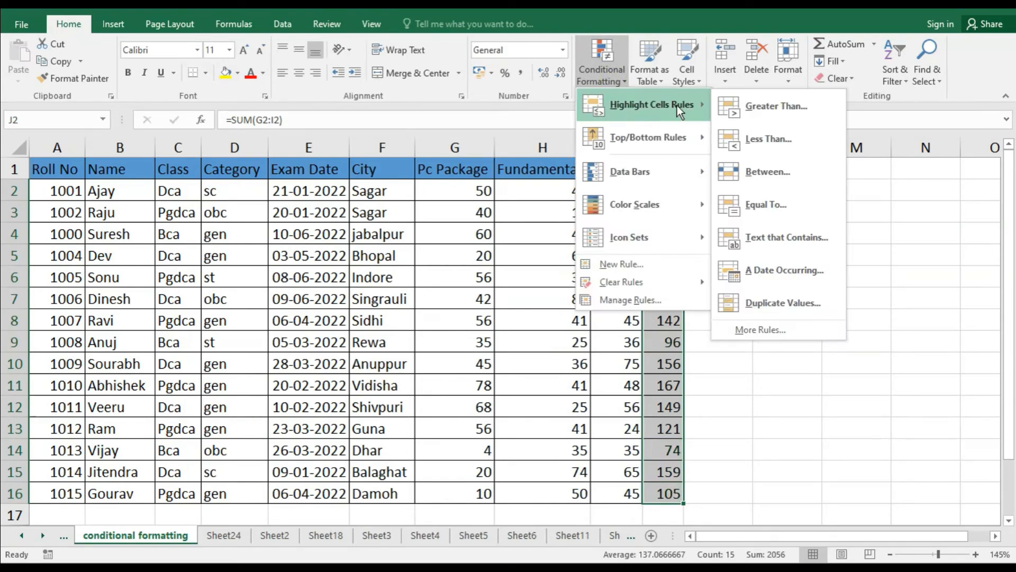
left_click(767, 180)
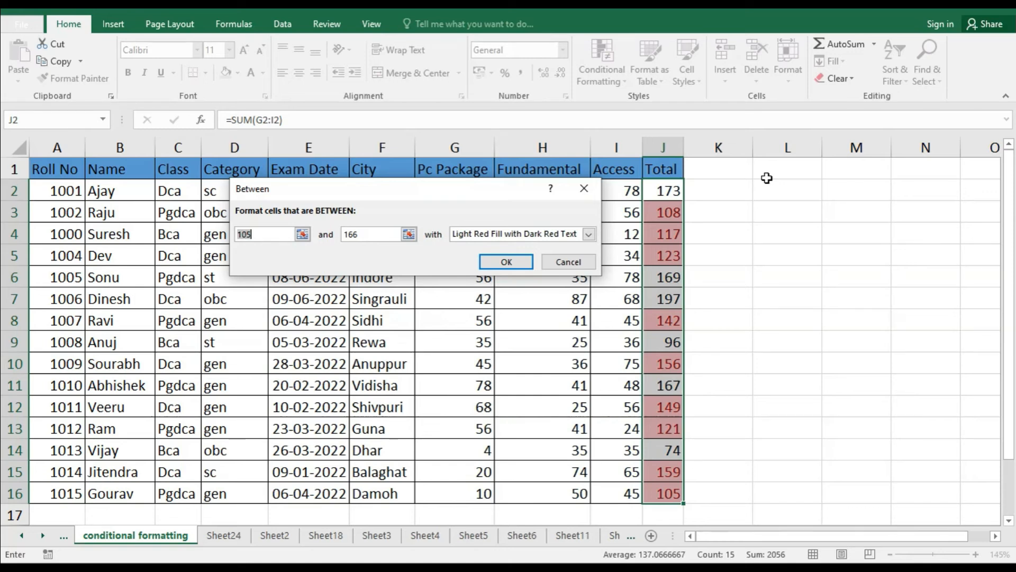
double_click(264, 235)
type("100")
key("BackSpace")
key("BackSpace")
type("50")
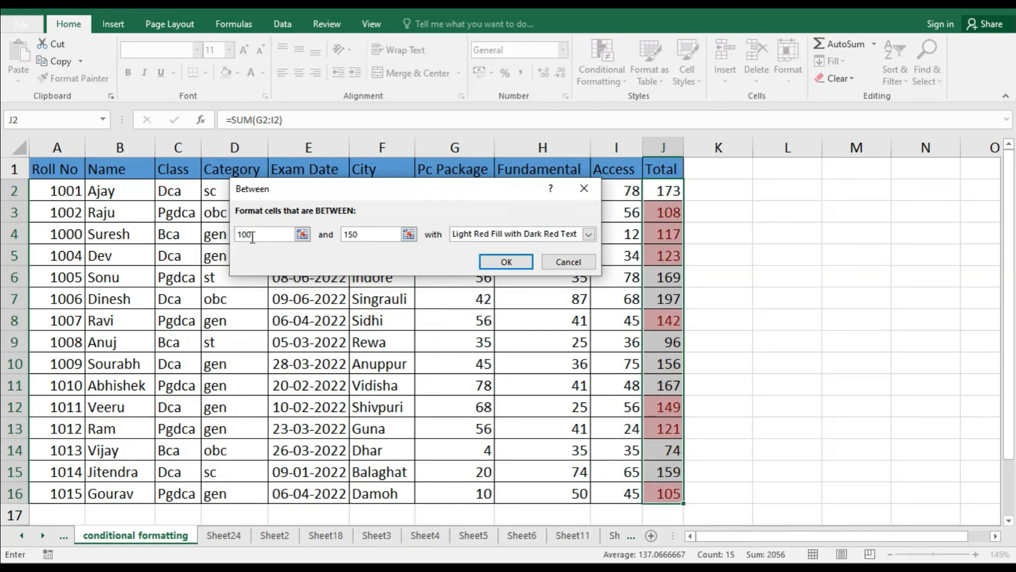
- Try Red Border for the Between rule, settle on Green Fill with Dark Green Text and apply the rule
left_click(590, 235)
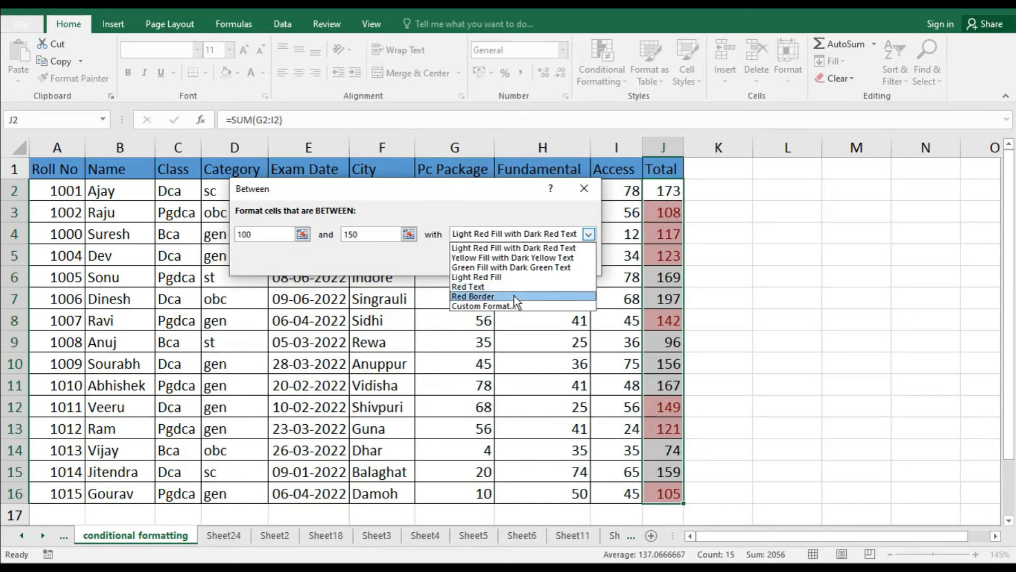
left_click(513, 296)
left_click(589, 234)
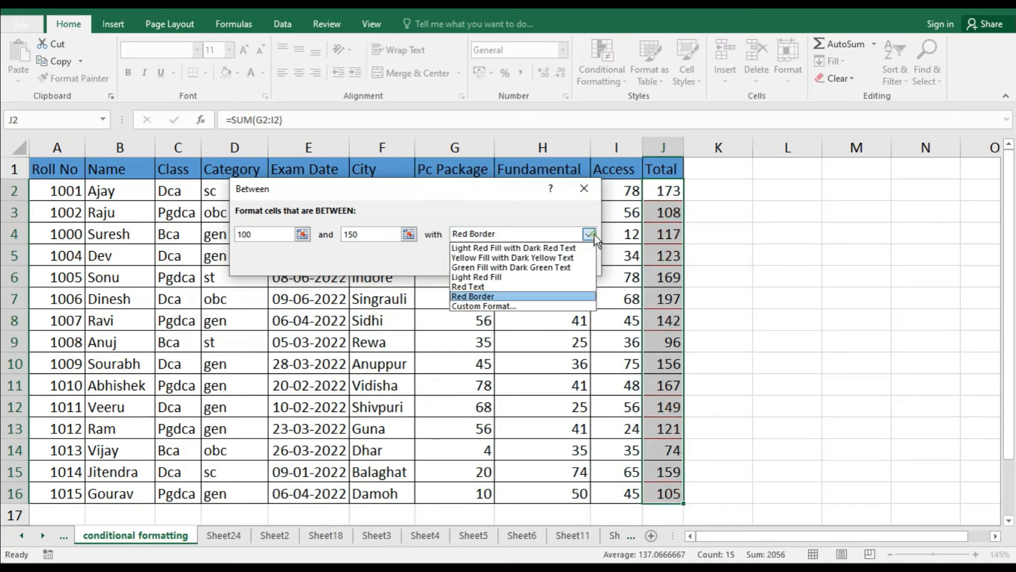
left_click(547, 266)
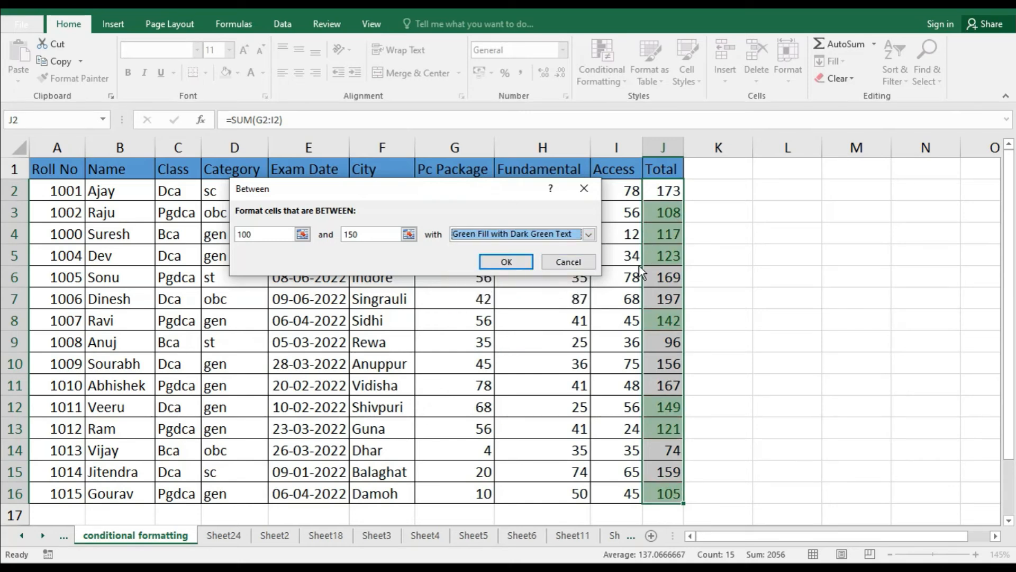
left_click(511, 261)
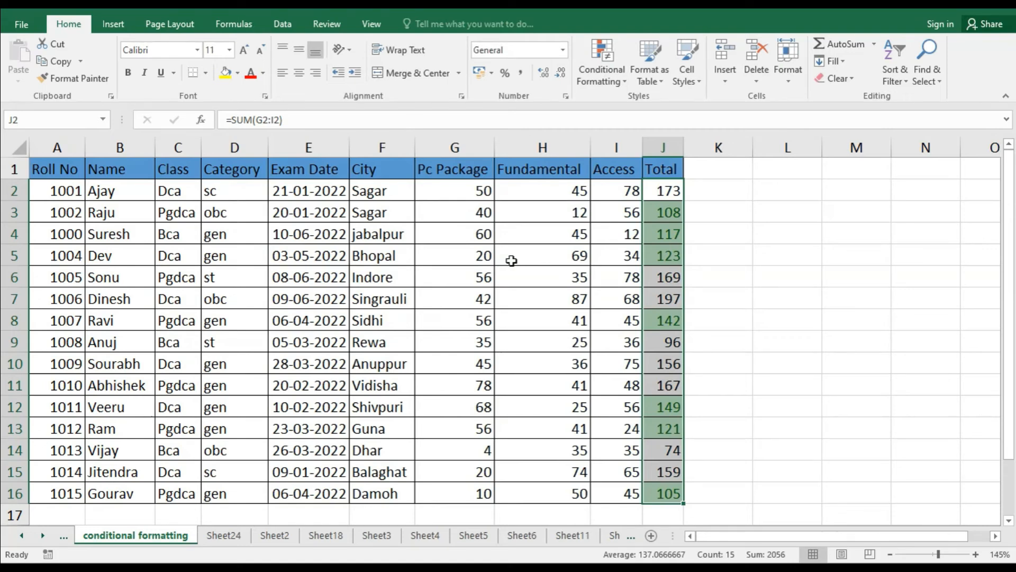
- Clear the Between rule from the selected Total cells J2:J16
left_click(614, 80)
mouse_move(689, 106)
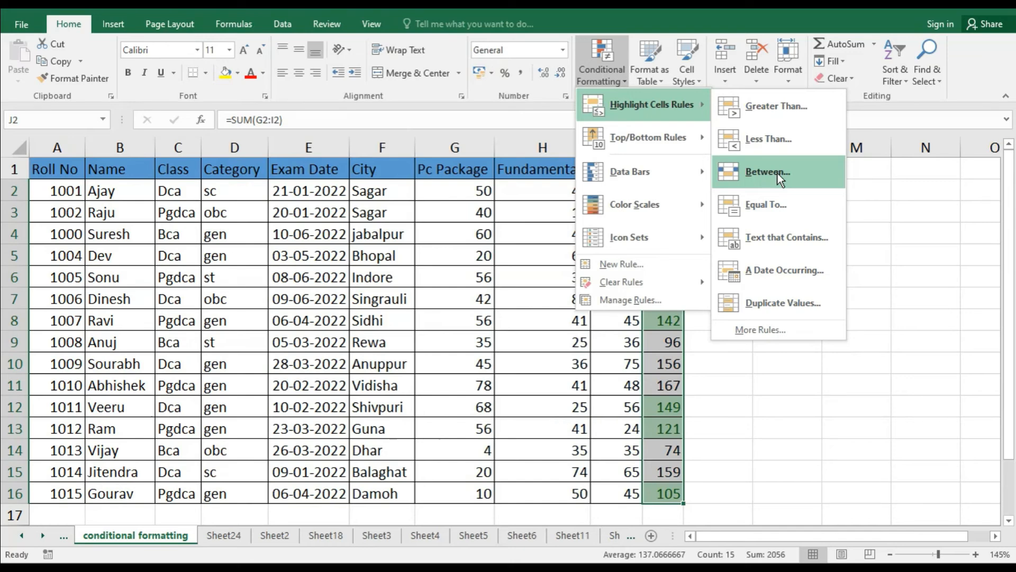
mouse_move(613, 283)
left_click(730, 281)
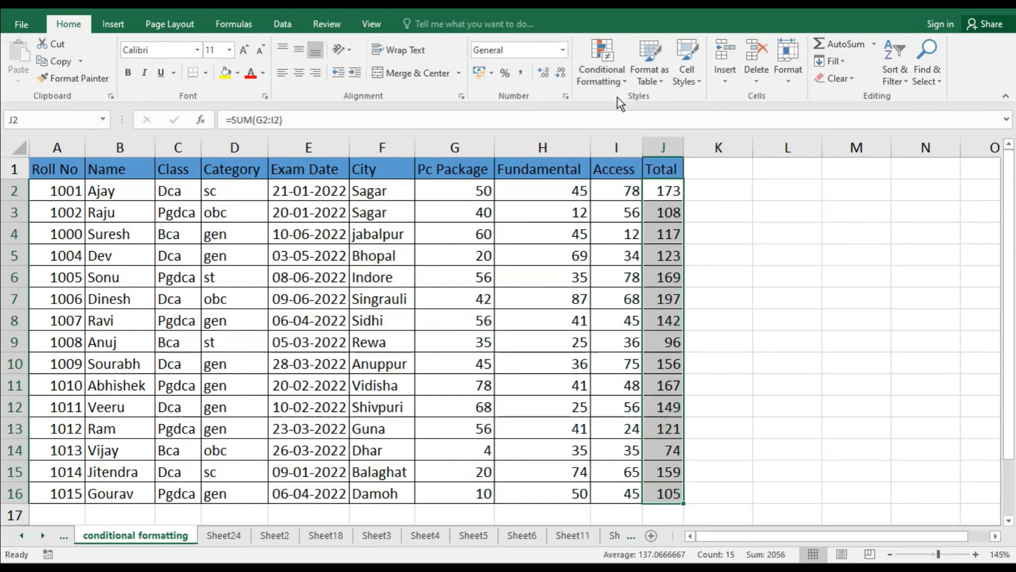
- Start an Equal To highlight rule on the Total values in J2:J16 and try 96 as the match value
left_click(618, 81)
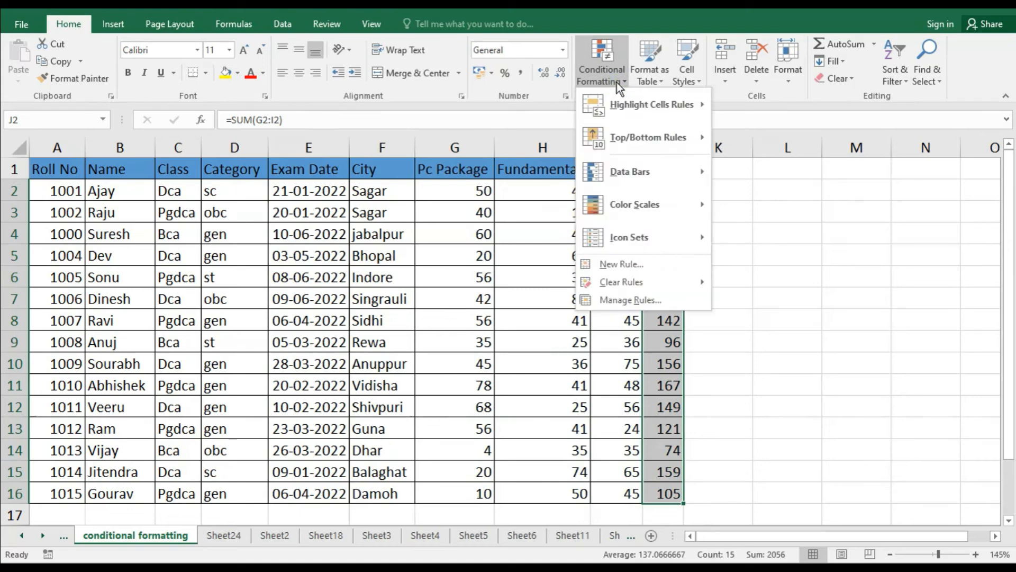
mouse_move(612, 112)
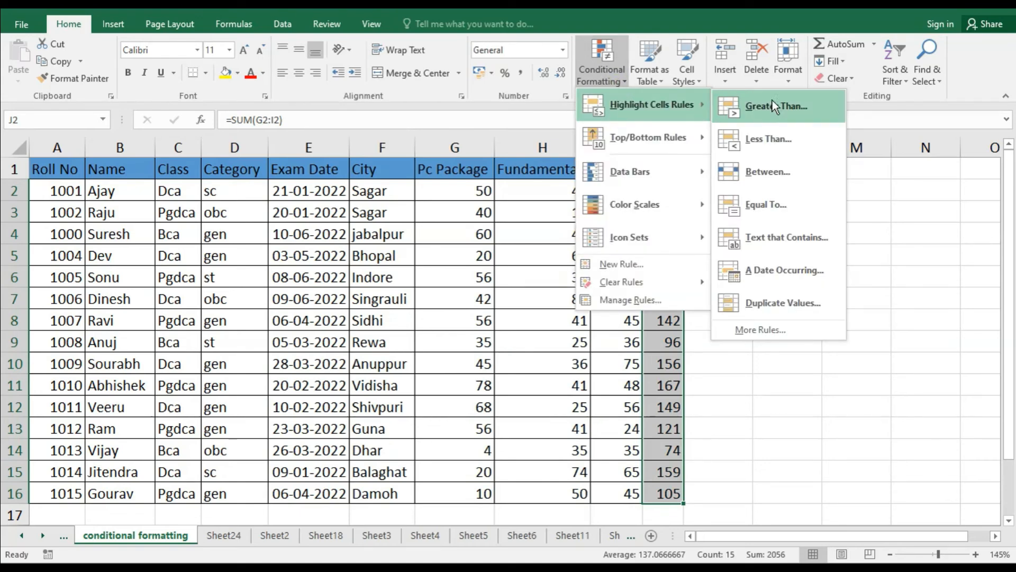
left_click(763, 211)
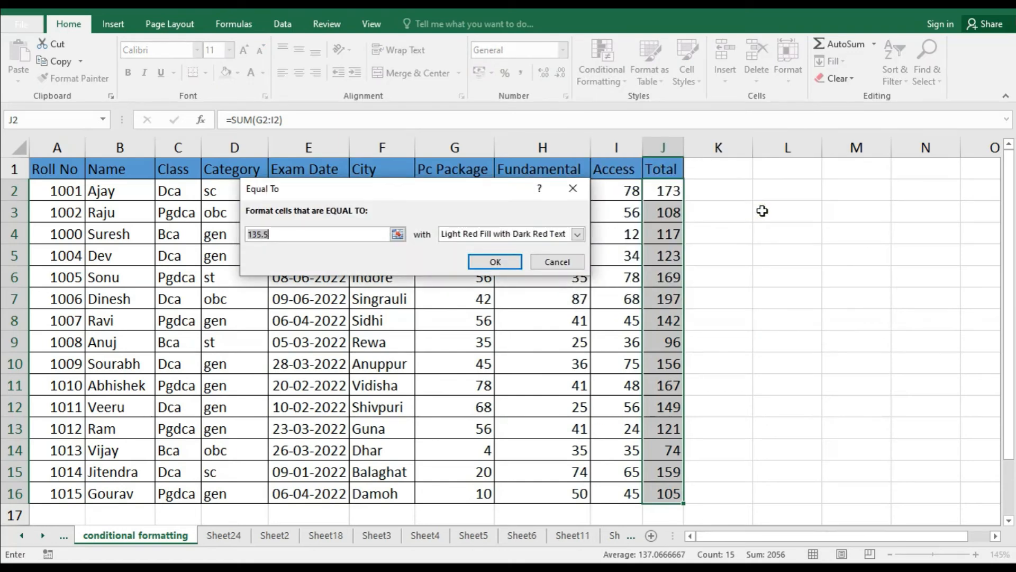
left_click_drag(326, 237, 216, 233)
type("100")
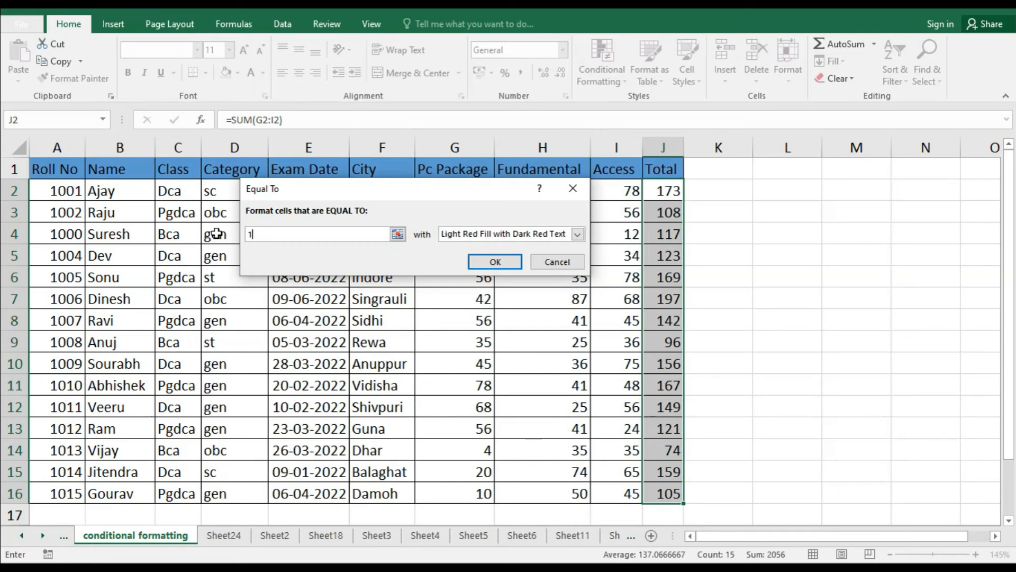
type("20")
key("BackSpace")
key("BackSpace")
key("BackSpace")
type("96")
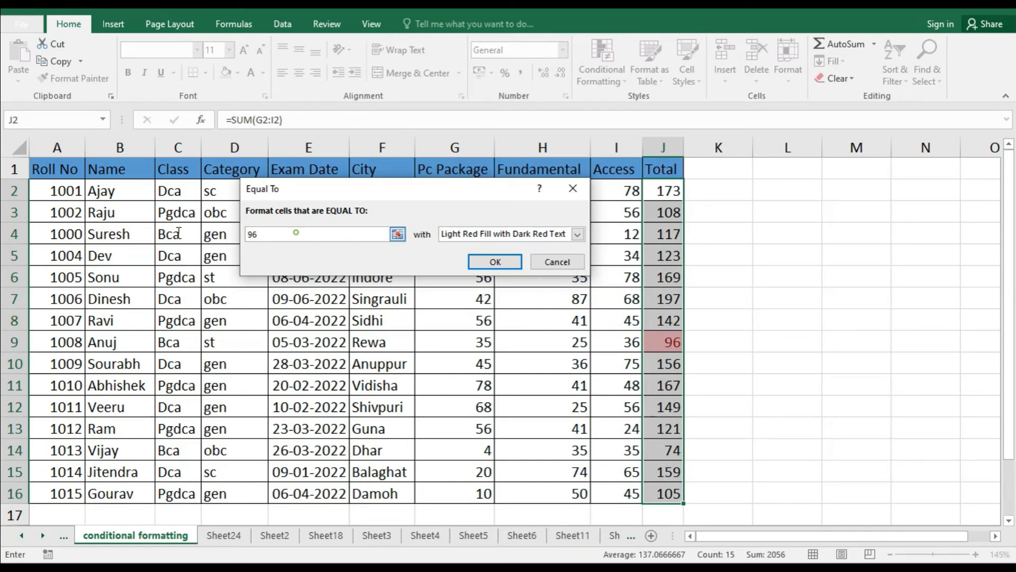
- Set the Equal To value to 123 and apply the rule with Light Red Fill with Dark Red Text
key("BackSpace")
key("BackSpace")
type("123")
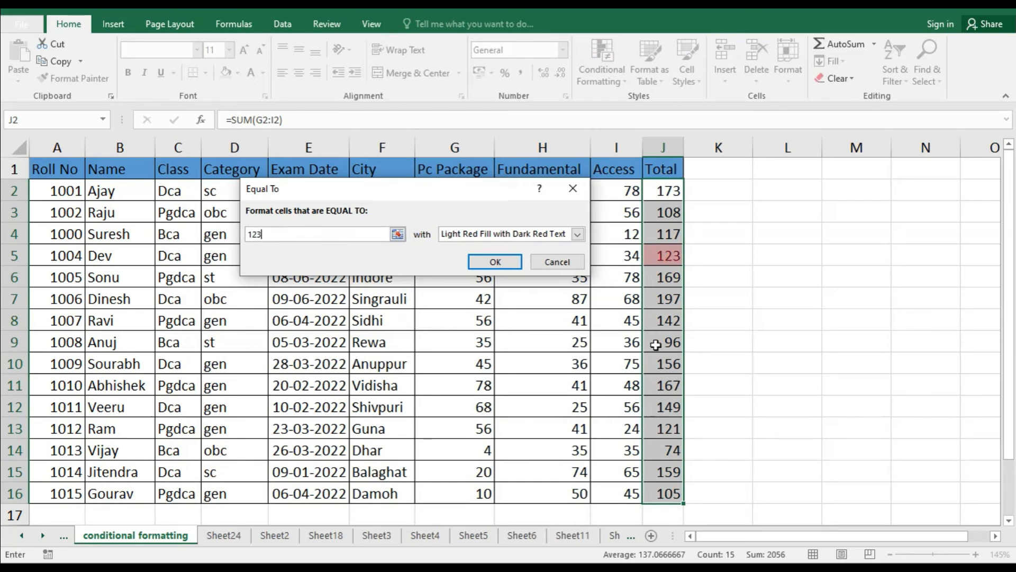
left_click(496, 263)
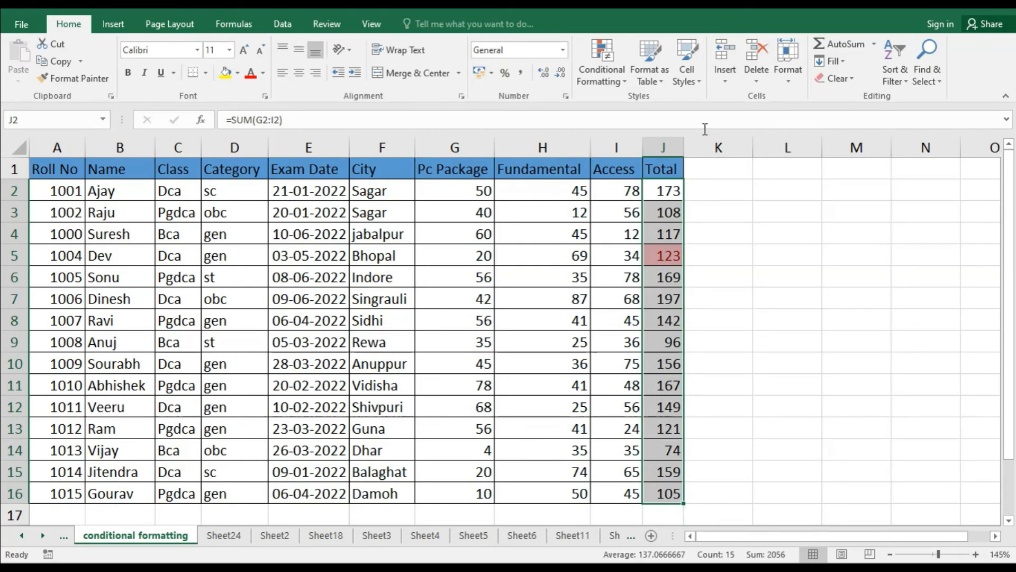
- Clear the Equal To rule from the selected Total cells J2:J16
left_click(608, 76)
mouse_move(627, 285)
left_click(740, 283)
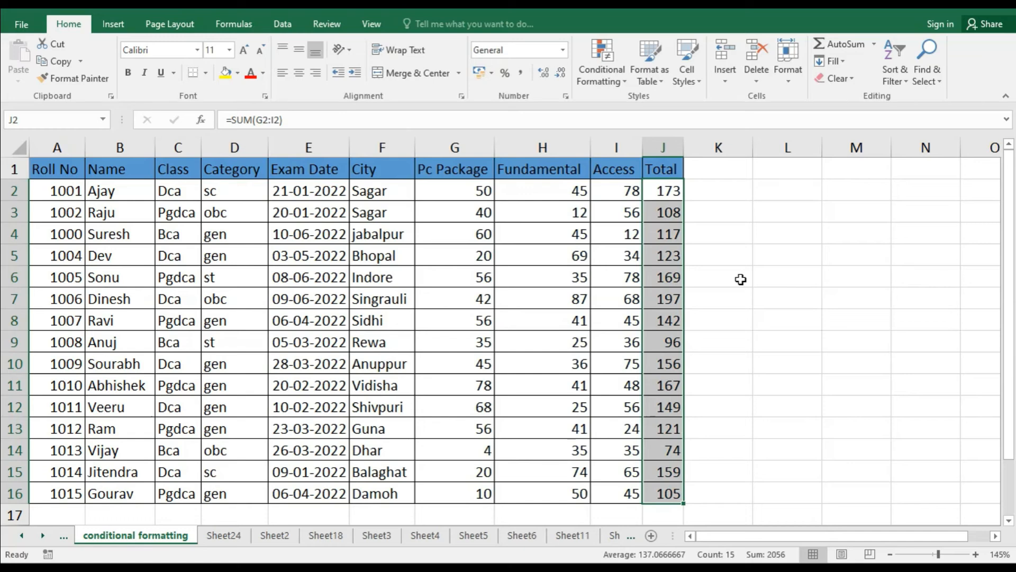
left_click(605, 78)
mouse_move(622, 104)
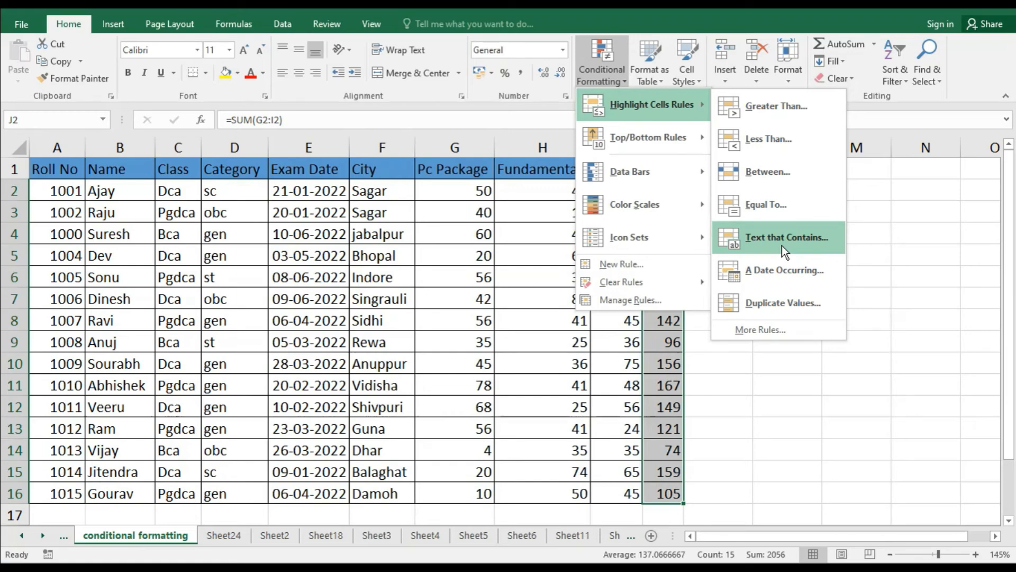
left_click(732, 399)
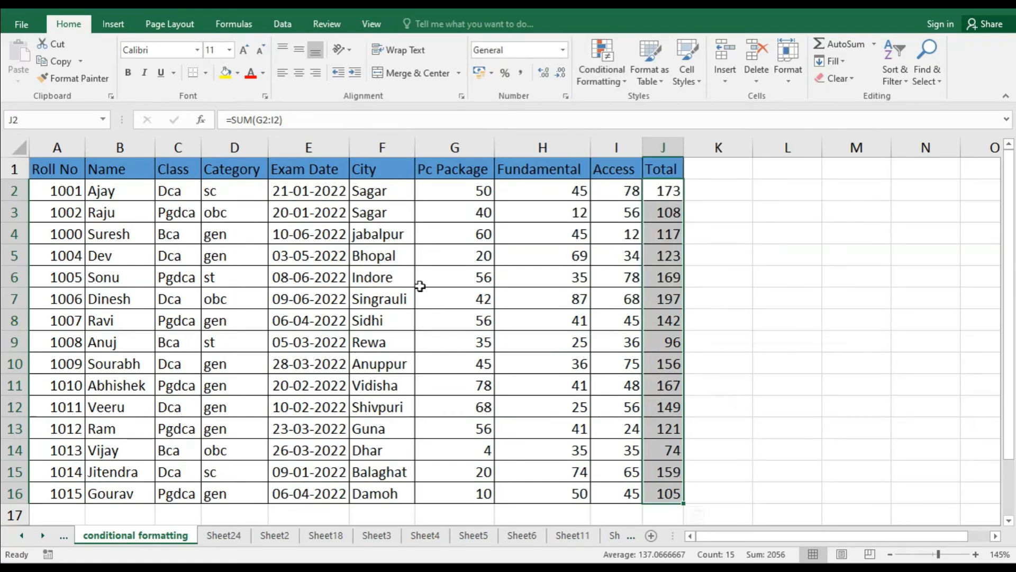
- Start a Text That Contains highlight rule on the City values in F2:F16 and move its dialog away from the City column
left_click_drag(373, 191, 365, 493)
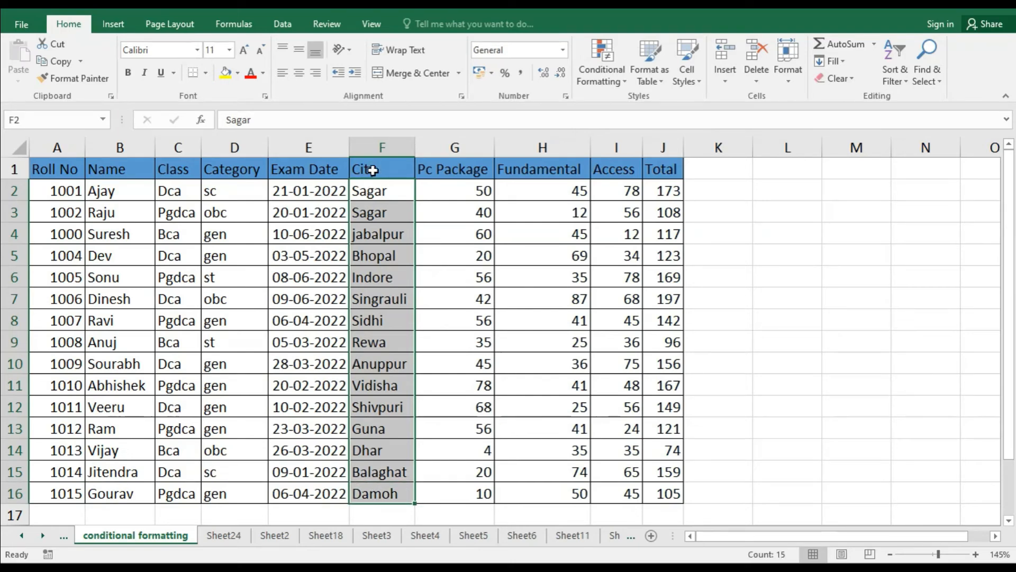
left_click(622, 84)
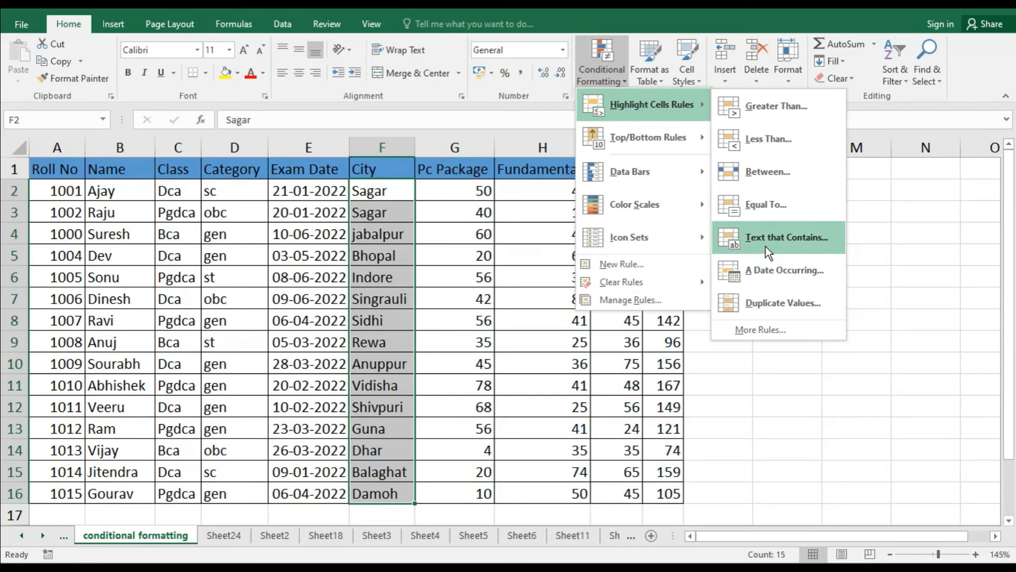
left_click(801, 242)
left_click_drag(378, 190, 640, 191)
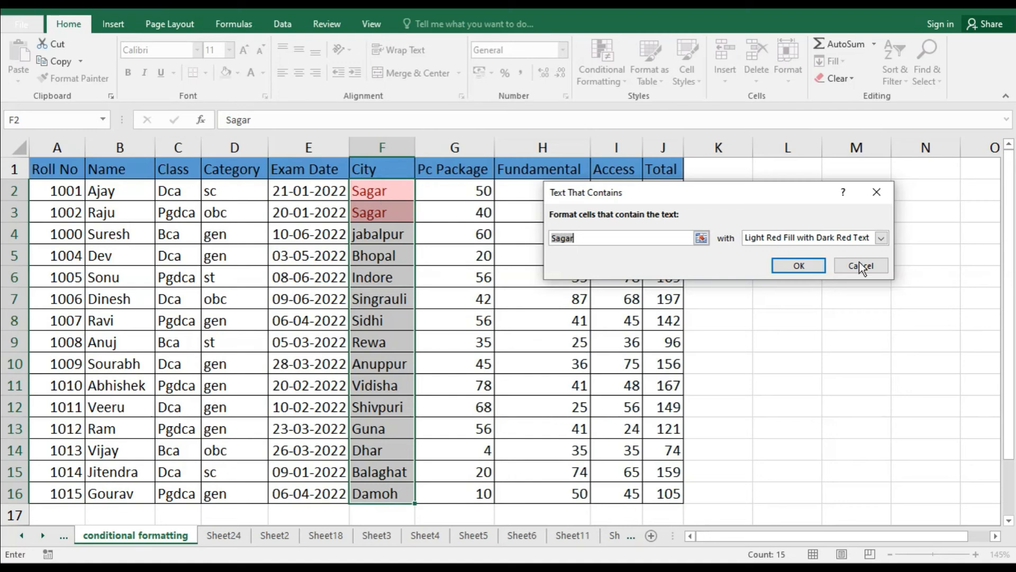
- Preview the text rule for Sagar with Green Fill with Dark Green Text and with Yellow Fill with Dark Yellow Text
left_click(882, 239)
left_click(823, 270)
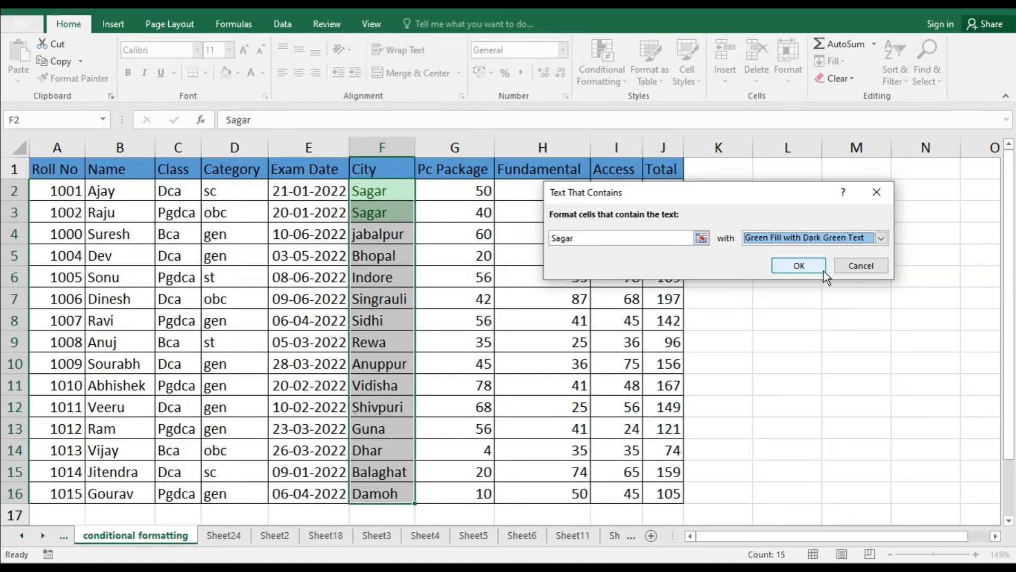
left_click(881, 239)
left_click(783, 258)
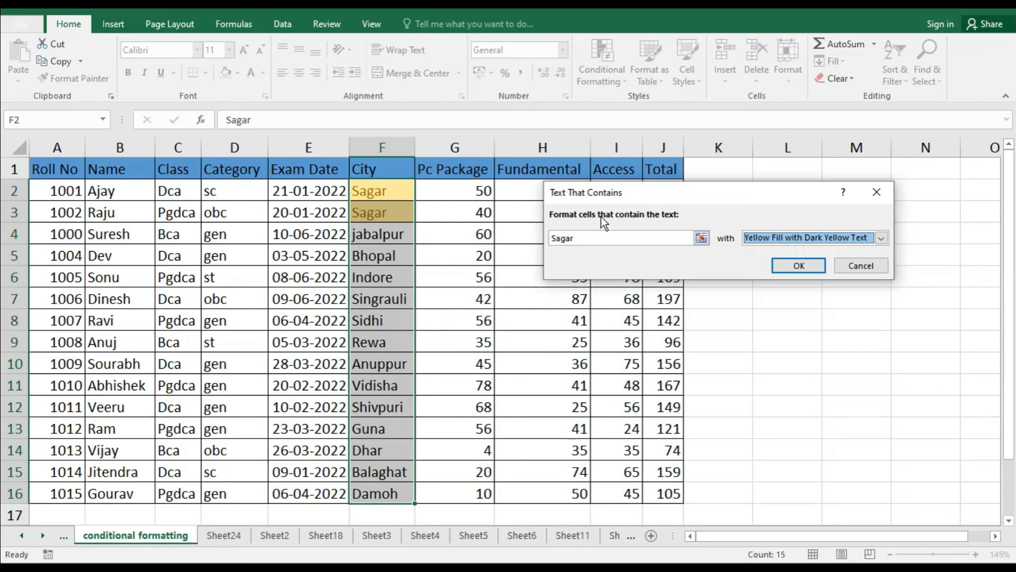
- Try bhopal and damoh as the text to match in the City rule
double_click(595, 238)
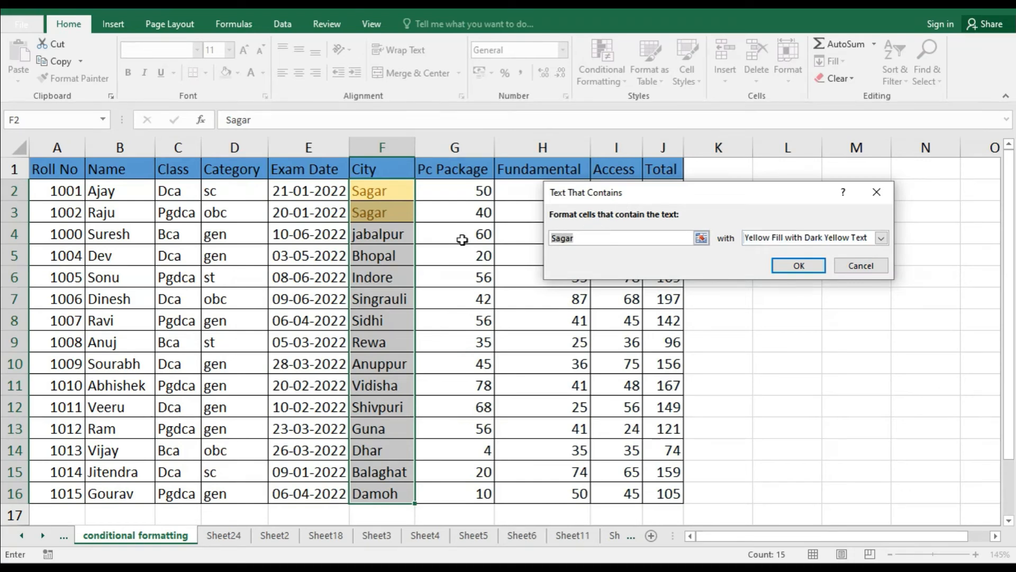
type("bhopal")
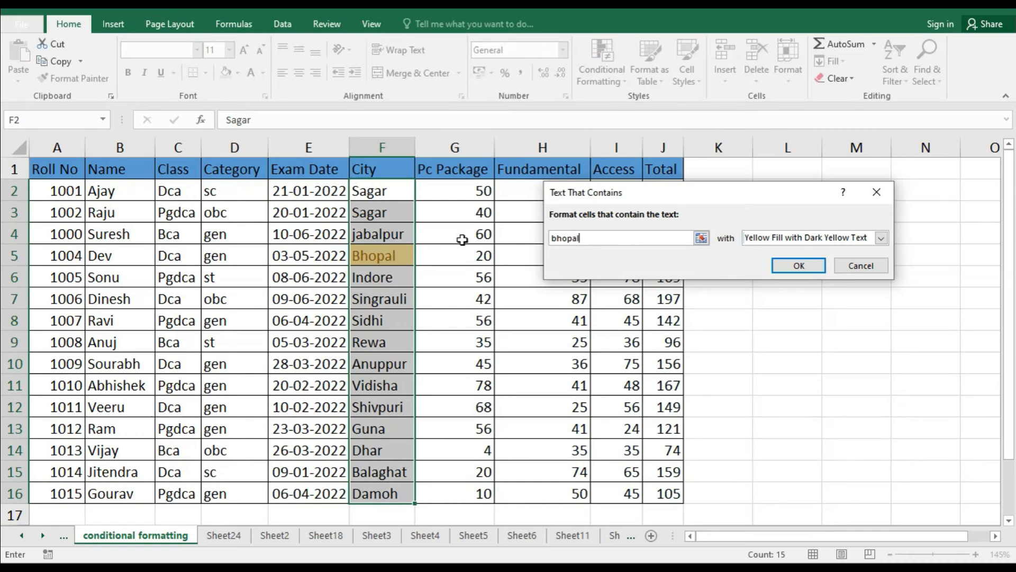
double_click(599, 238)
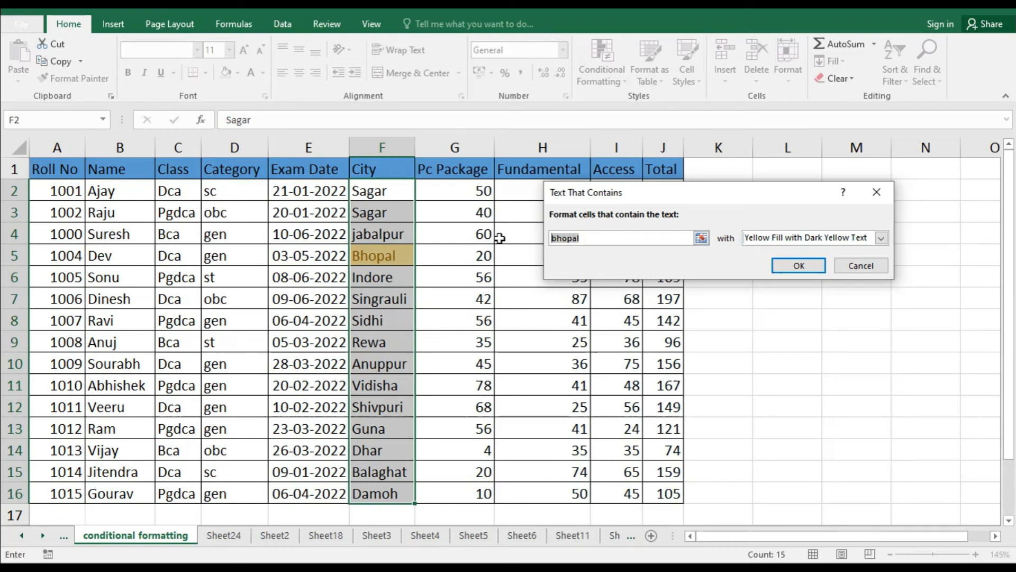
type("damoh")
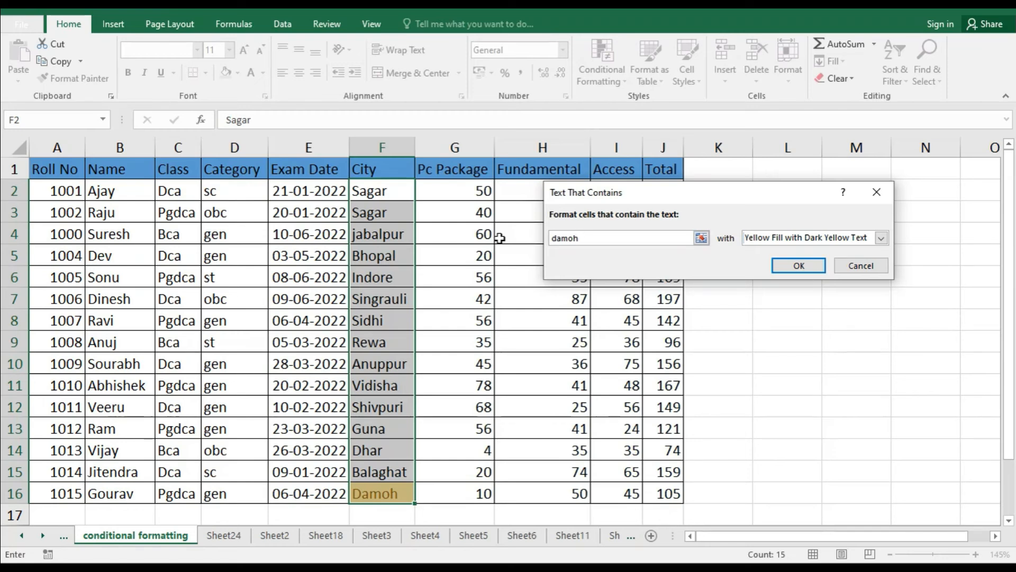
- Set the text to match to jabalpur and apply the rule with Light Red Fill with Dark Red Text
key("BackSpace")
key("BackSpace")
key("BackSpace")
key("BackSpace")
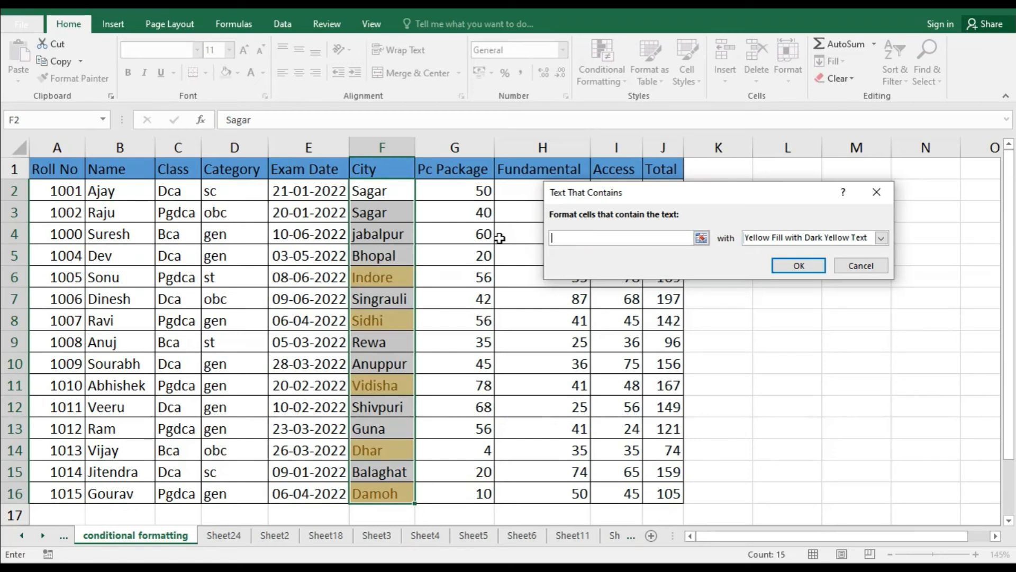
key("BackSpace")
type("jabalpur")
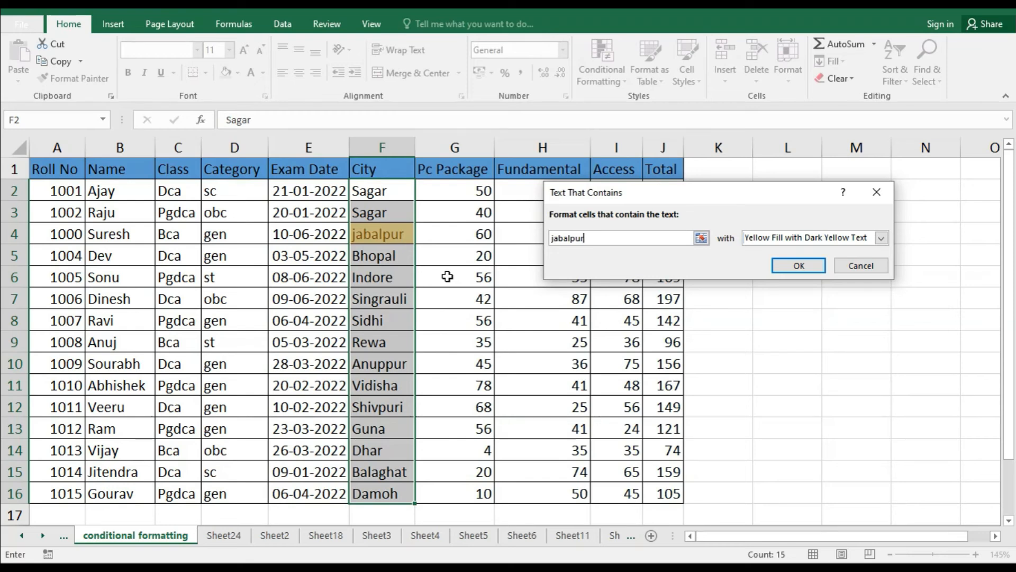
left_click(882, 239)
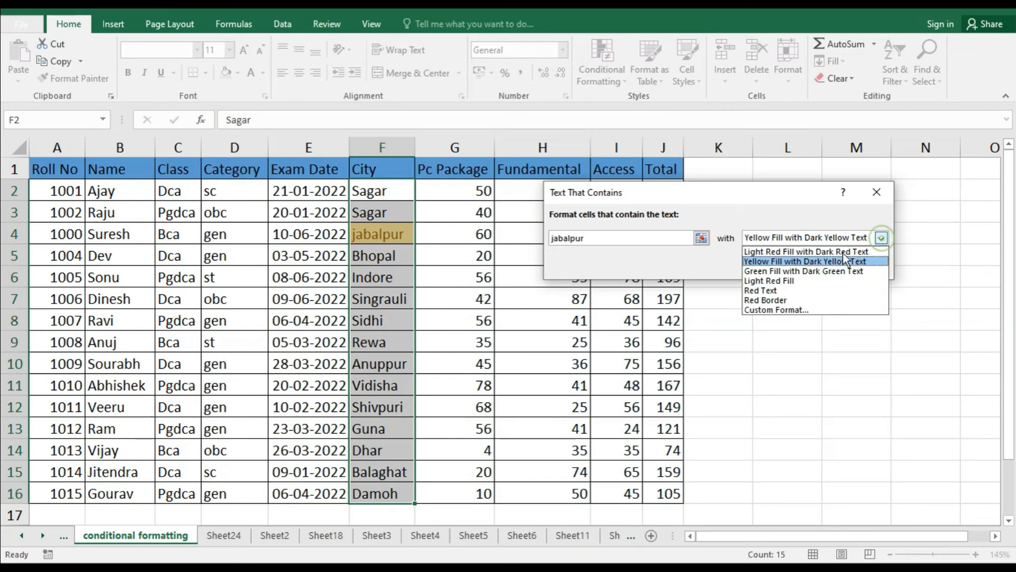
left_click(842, 252)
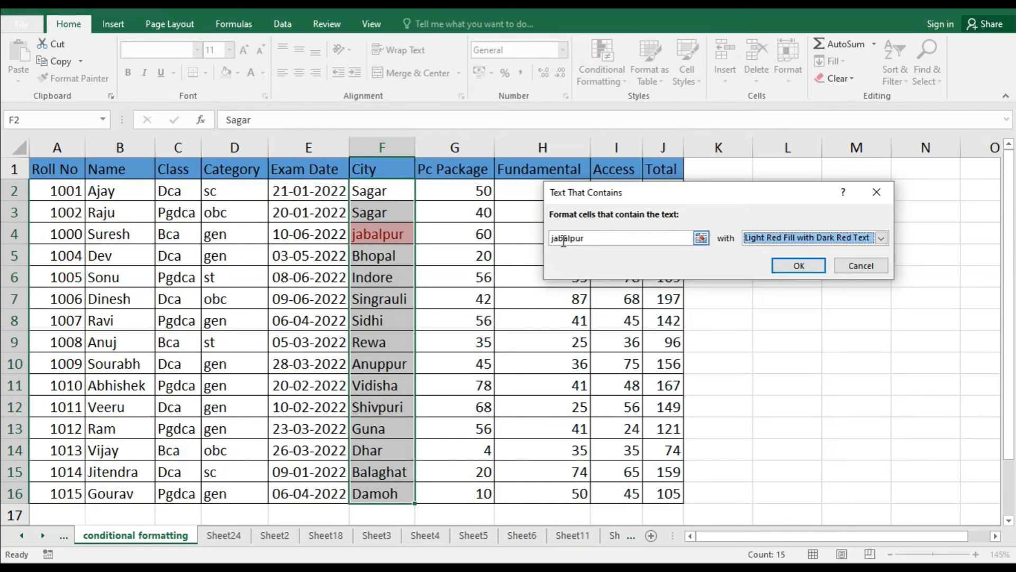
left_click(797, 265)
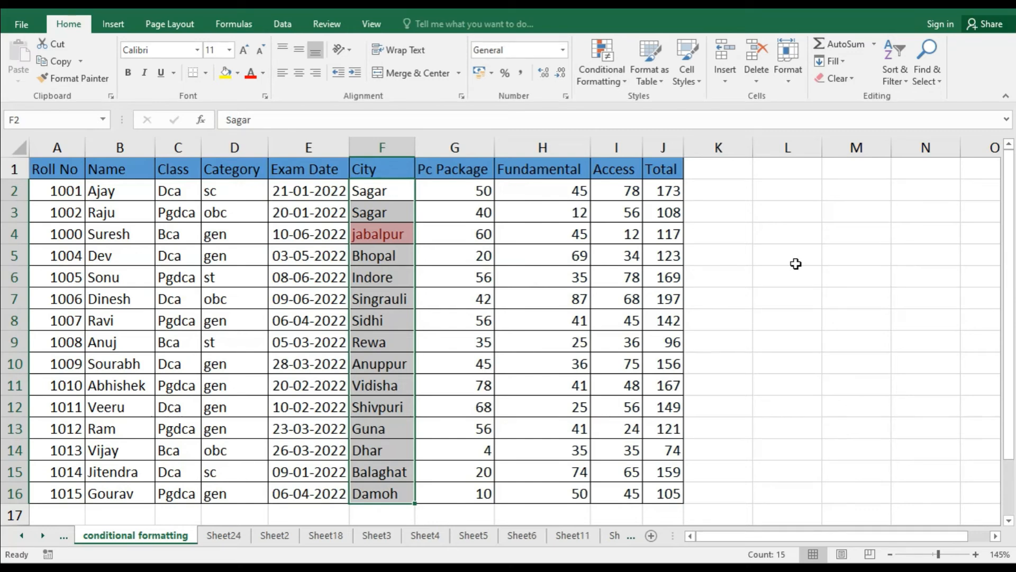
left_click(615, 83)
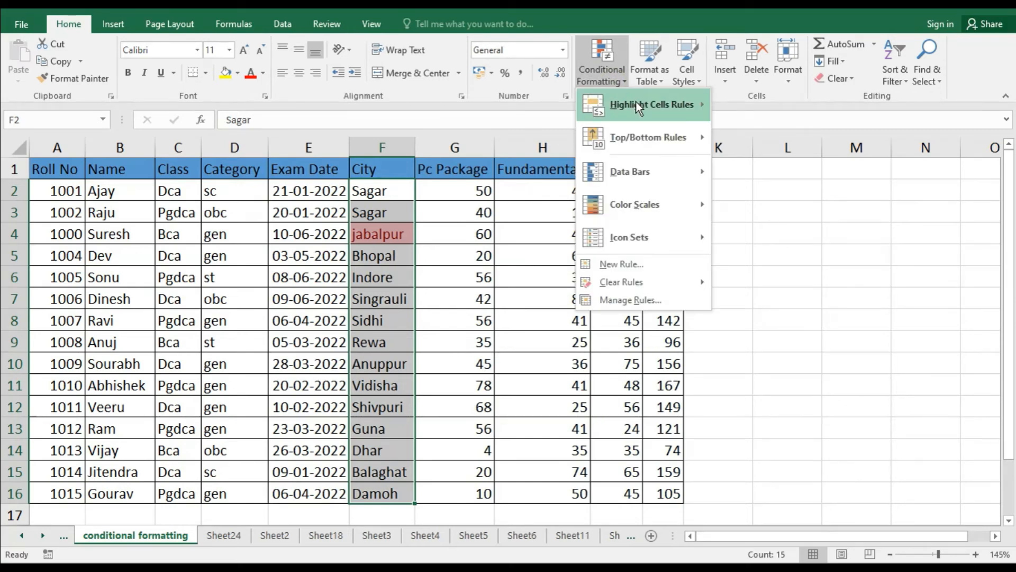
mouse_move(666, 106)
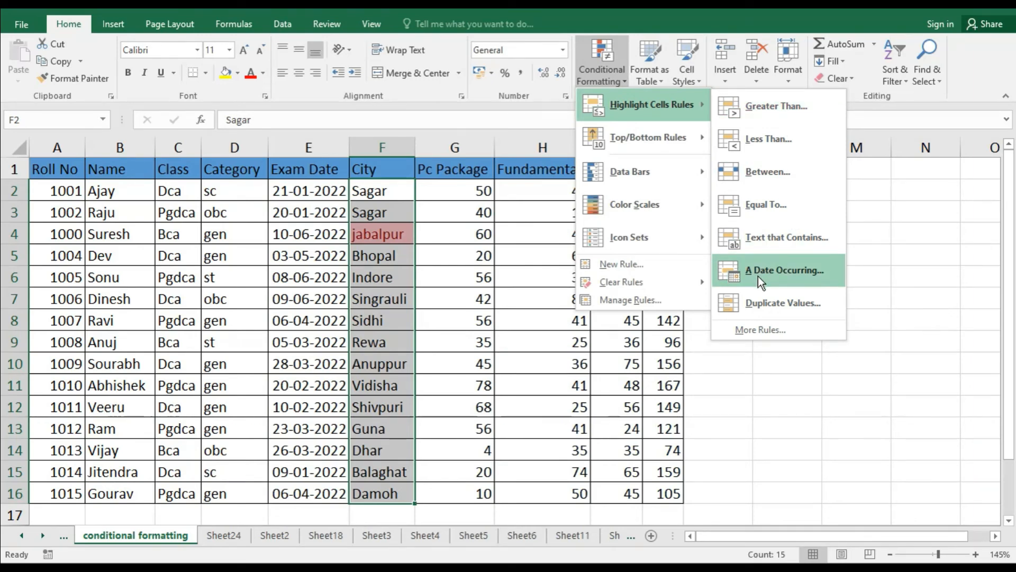
left_click(738, 411)
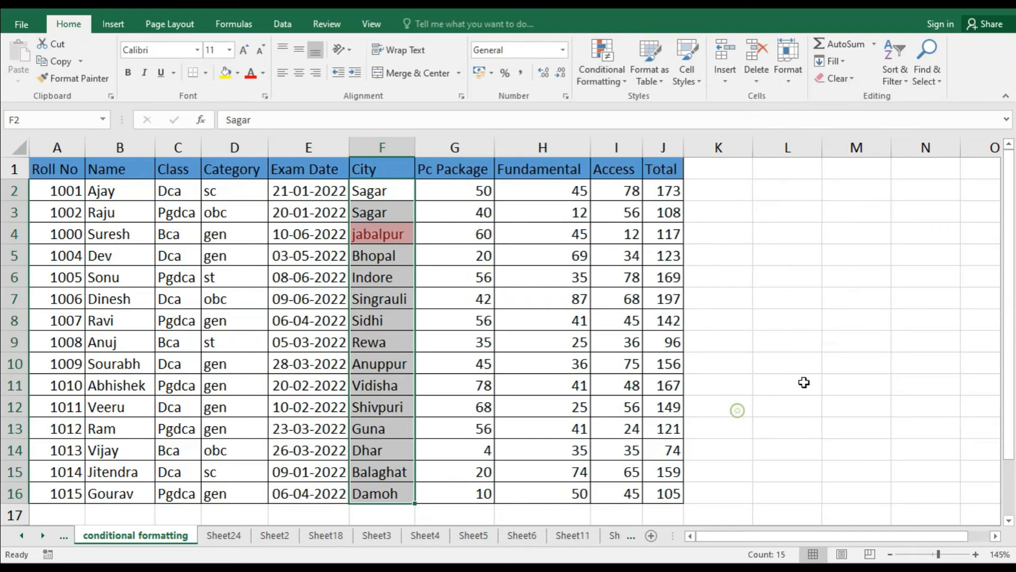
- Start an A Date Occurring highlight rule on the Exam Date column, E1:E16
left_click(366, 249)
left_click_drag(302, 166, 281, 486)
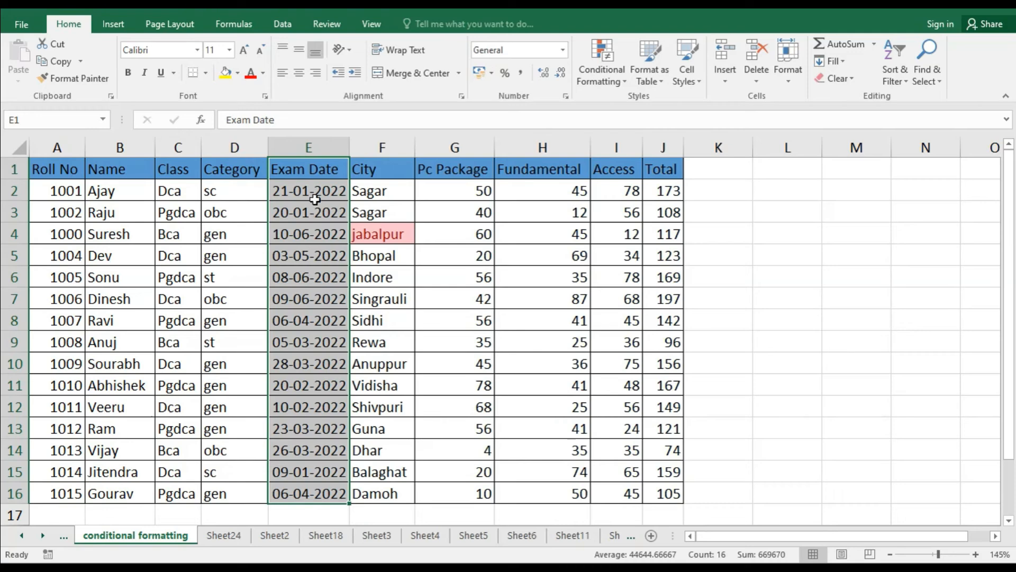
left_click(614, 81)
mouse_move(615, 104)
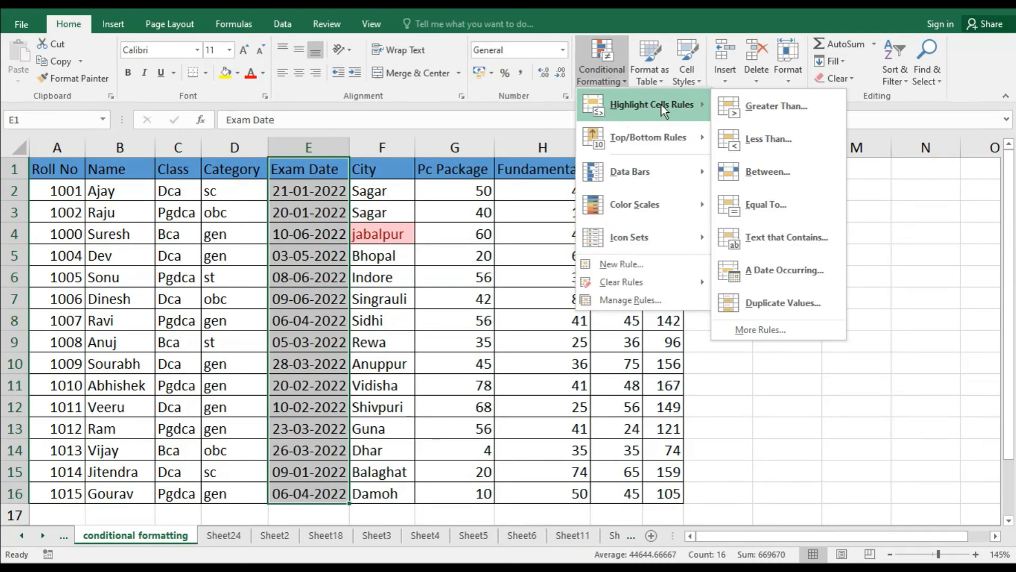
left_click(763, 277)
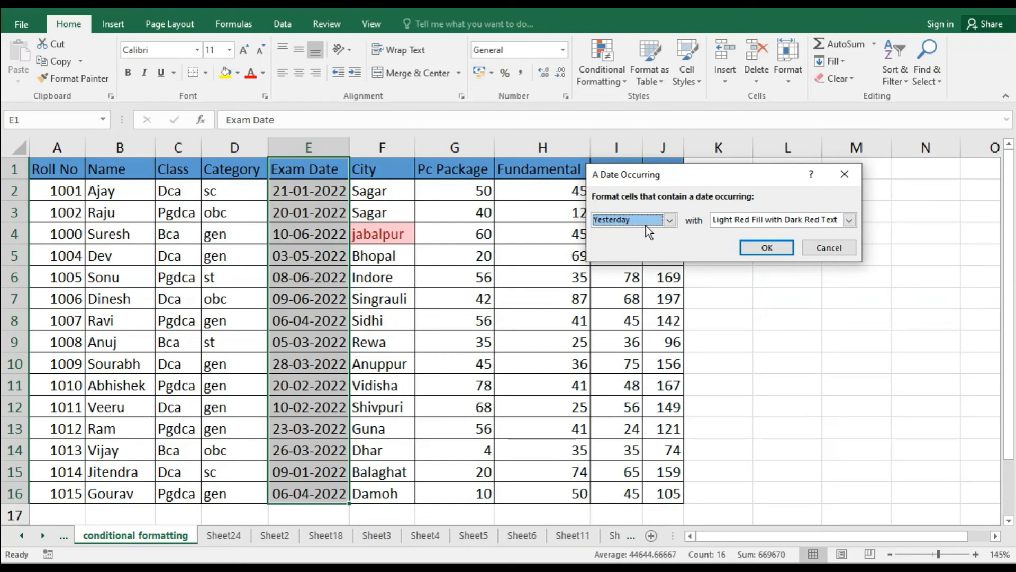
- Preview the Exam Date rule for Today, Tomorrow and In the last 7 days
left_click(670, 219)
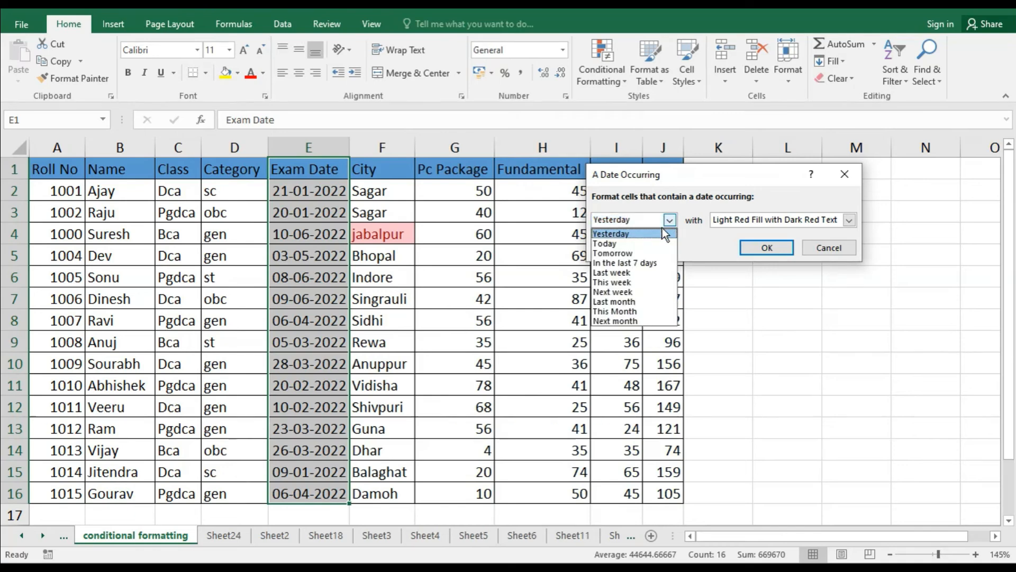
left_click(615, 243)
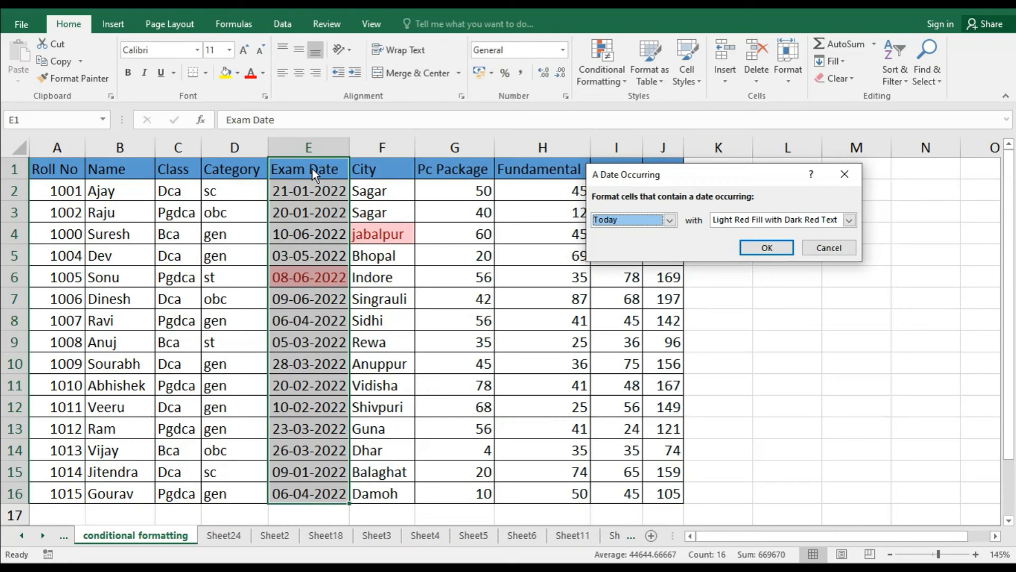
left_click(671, 219)
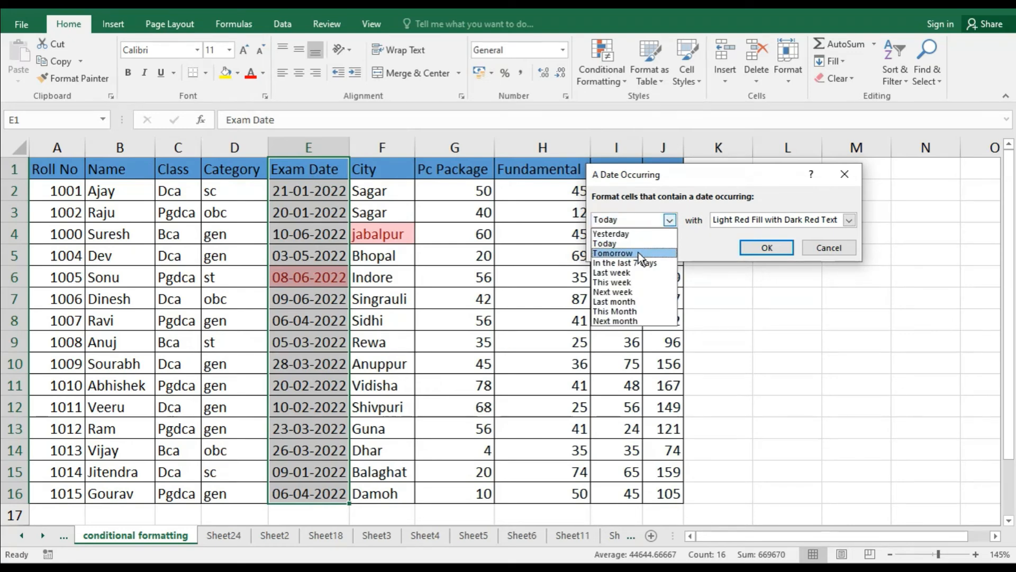
left_click(639, 253)
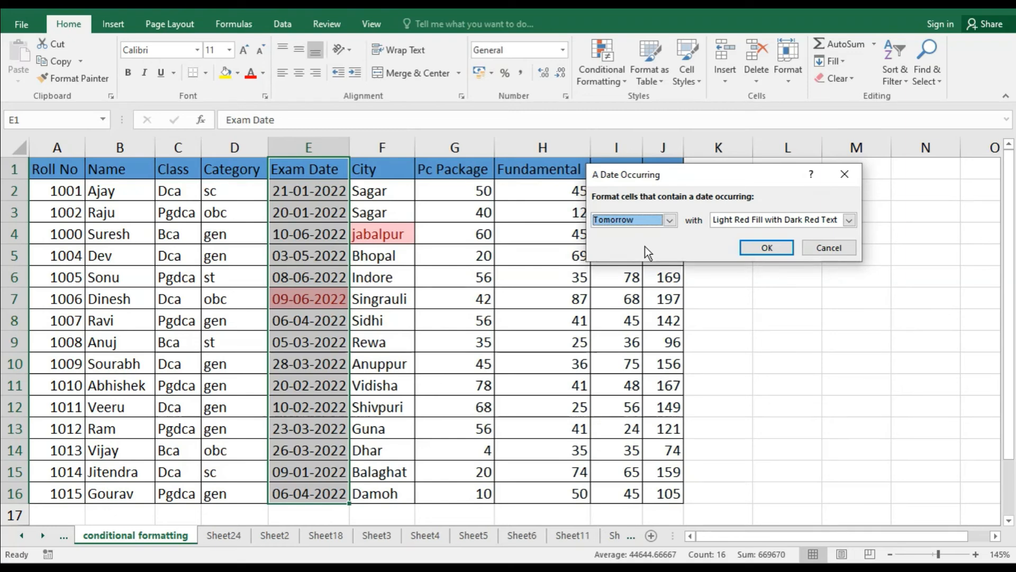
left_click(670, 220)
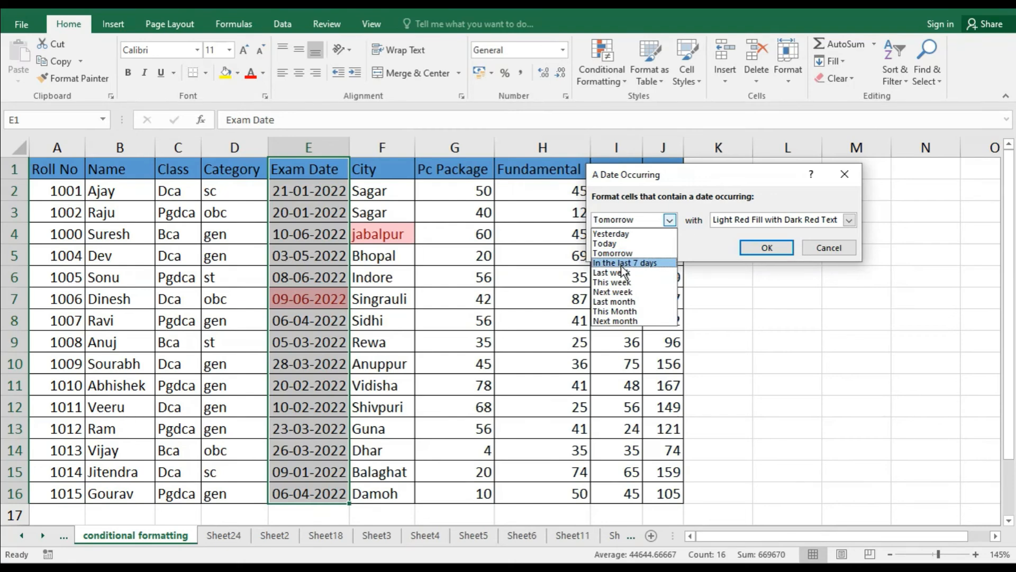
left_click(642, 263)
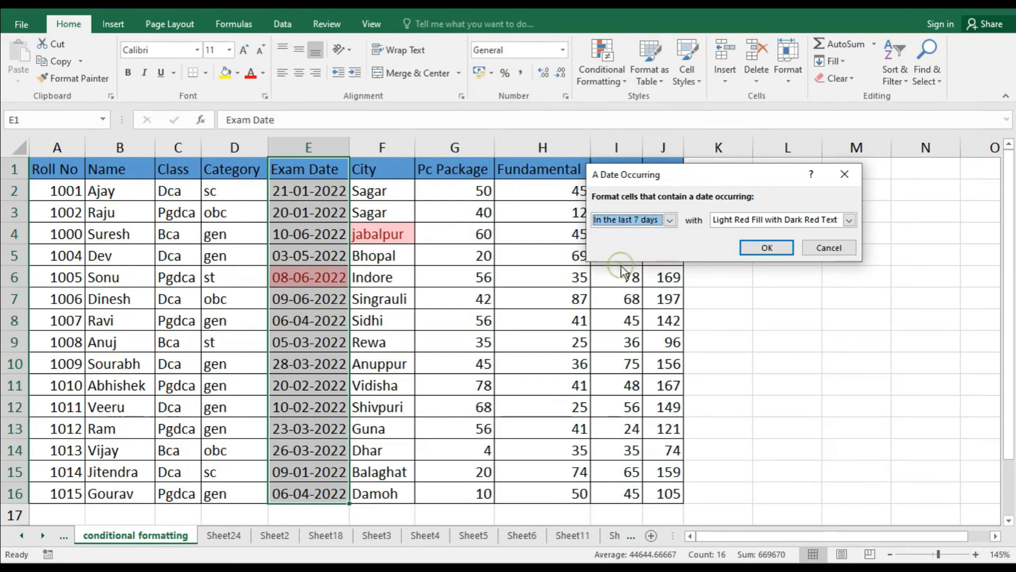
- Preview the Exam Date rule for Last week, This week and Next week
left_click(669, 220)
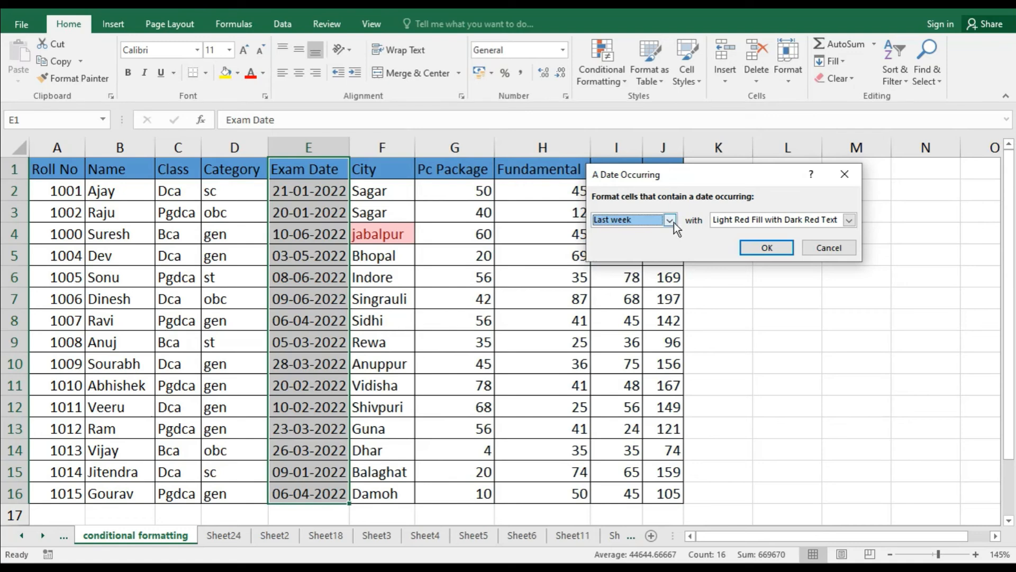
left_click(672, 224)
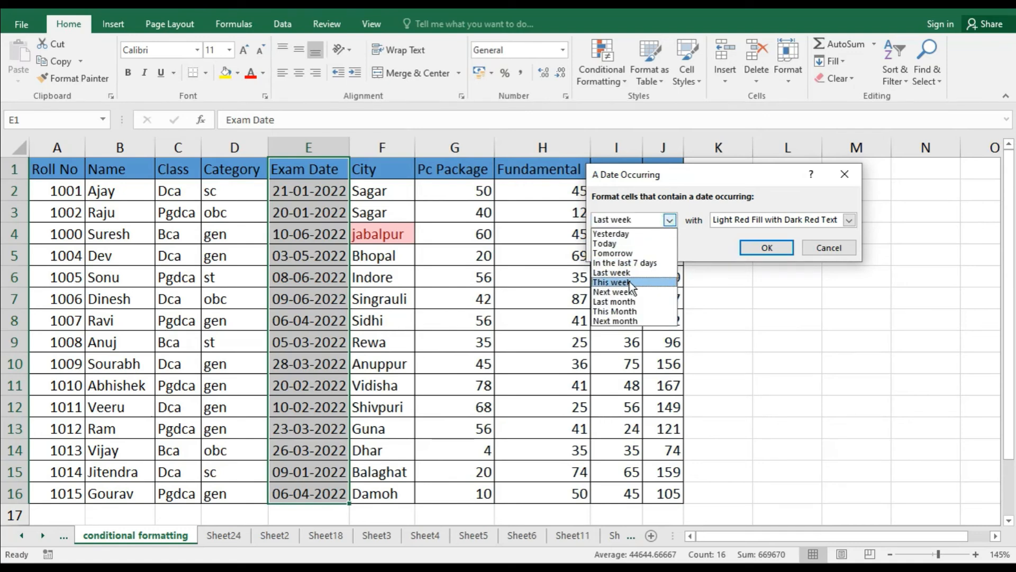
left_click(630, 282)
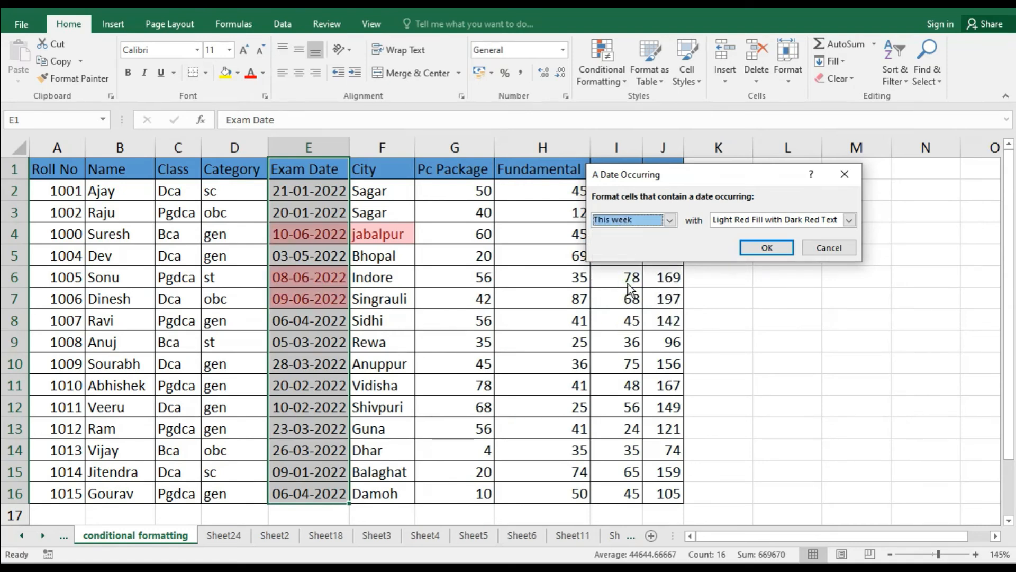
left_click(672, 218)
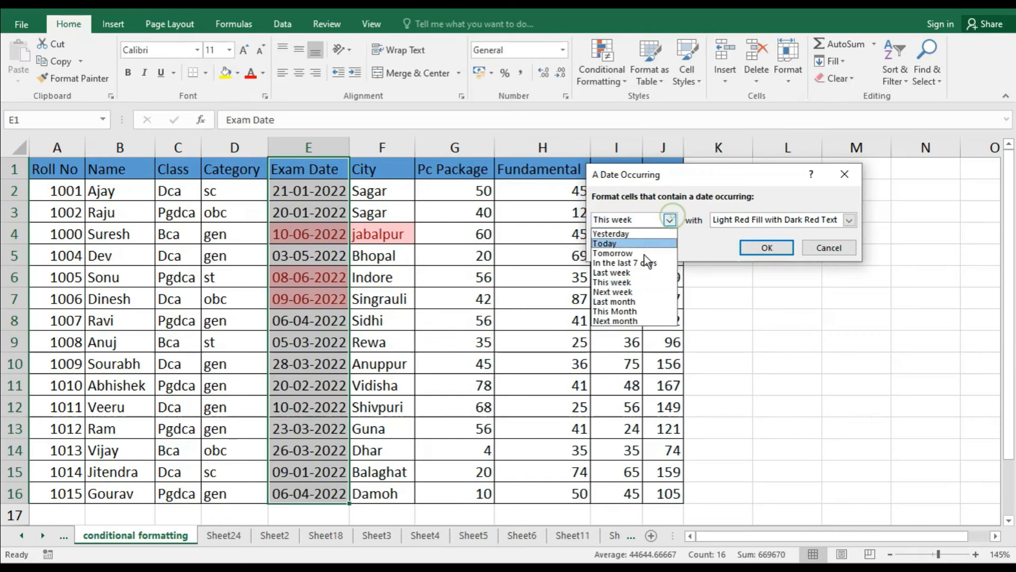
left_click(637, 292)
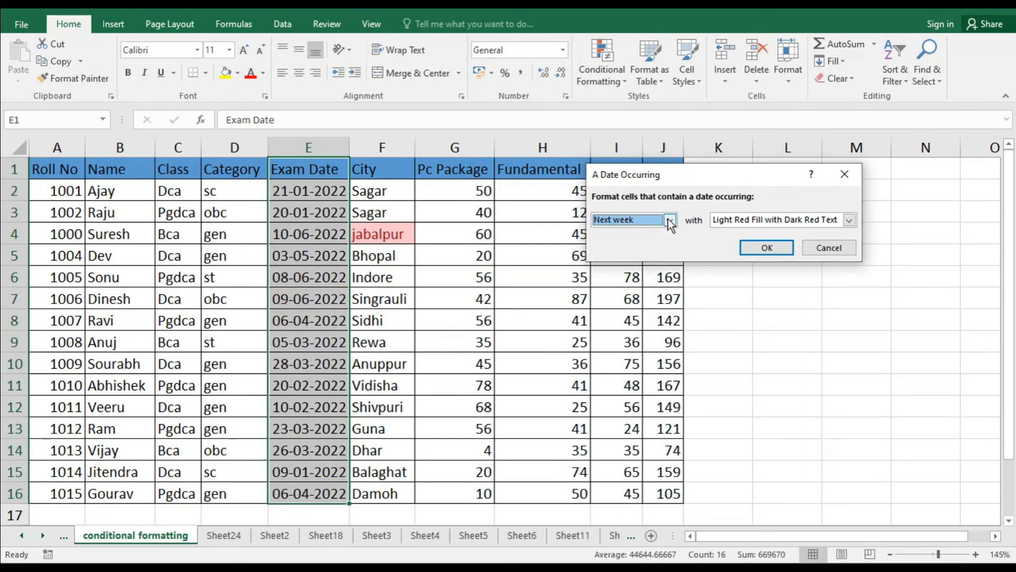
- Preview the Exam Date rule for Last month, This Month and Next month
left_click(669, 219)
left_click(630, 304)
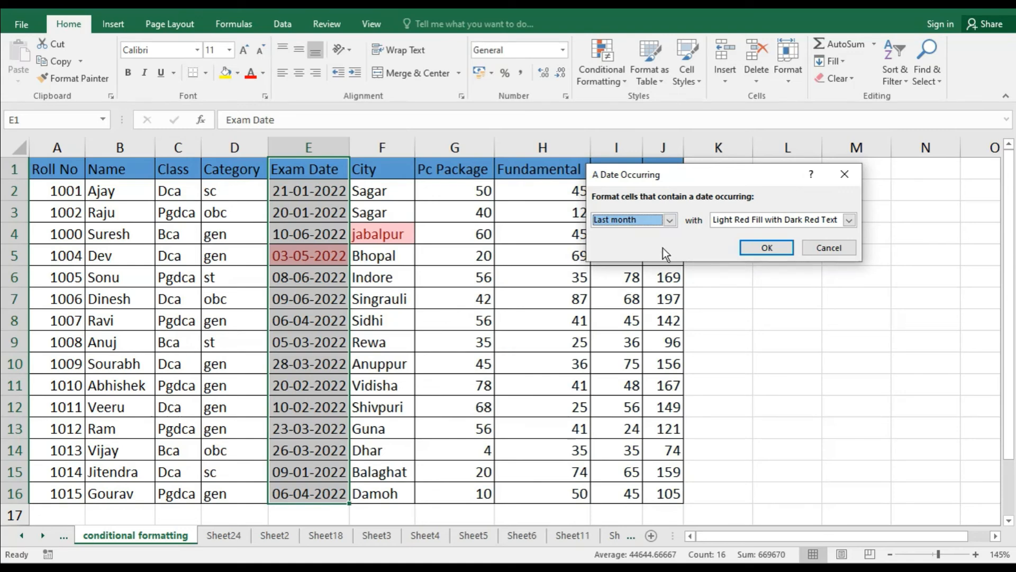
left_click(670, 220)
left_click(637, 311)
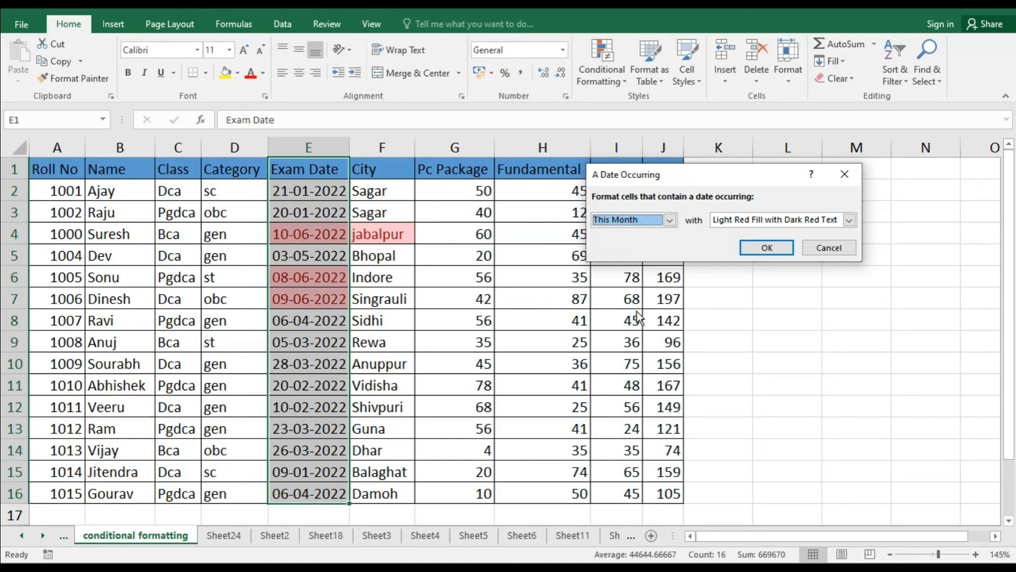
left_click(670, 220)
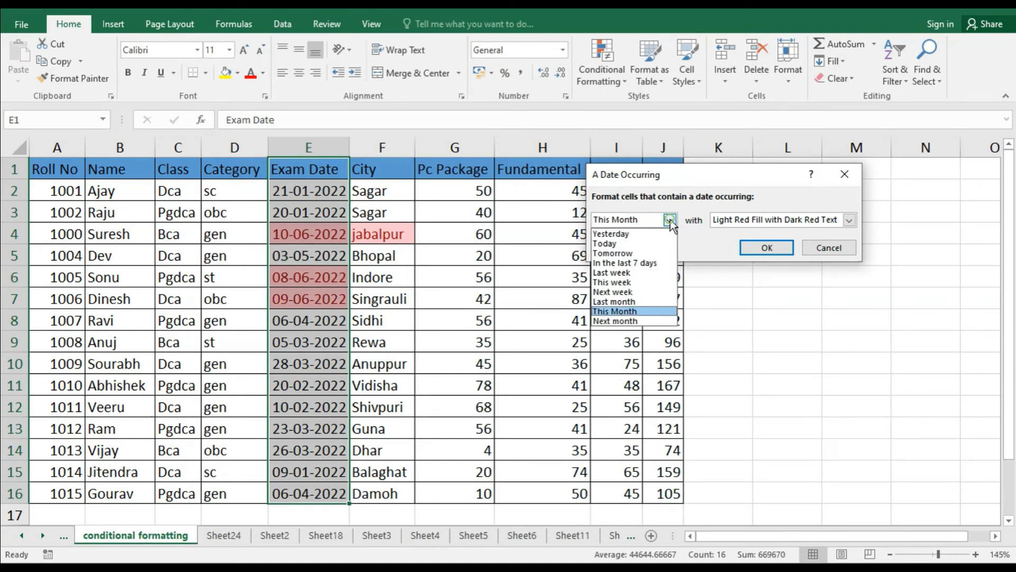
left_click(626, 321)
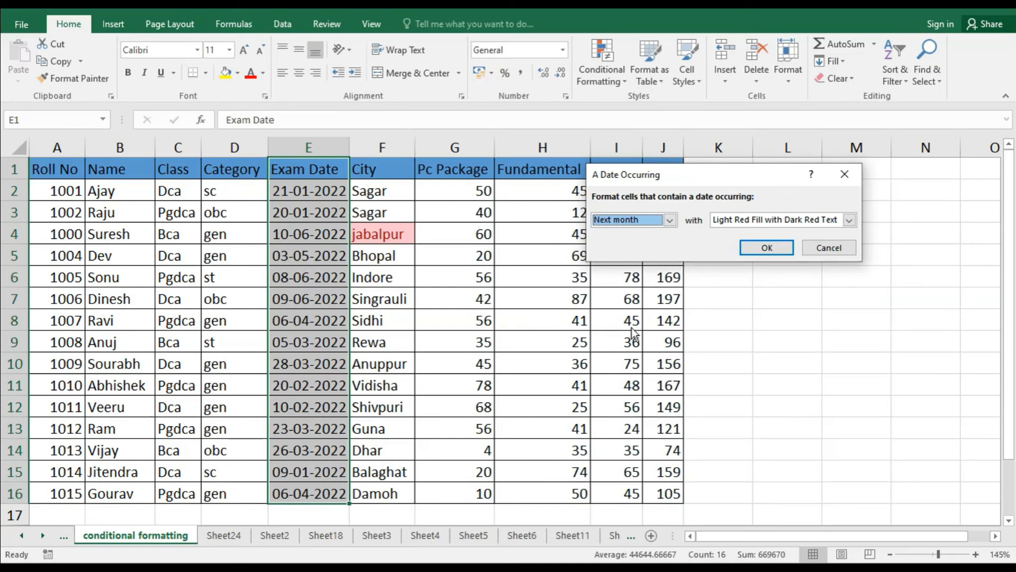
- Preview Yesterday, and apply the Exam Date rule for Tomorrow with Light Red Fill with Dark Red Text
left_click(668, 221)
left_click(641, 234)
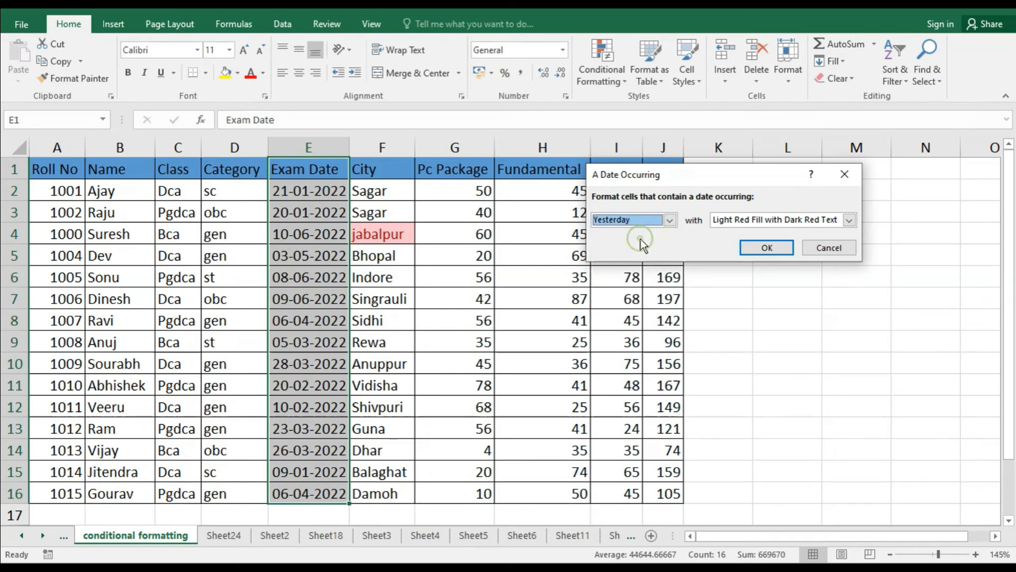
left_click(674, 222)
left_click(622, 252)
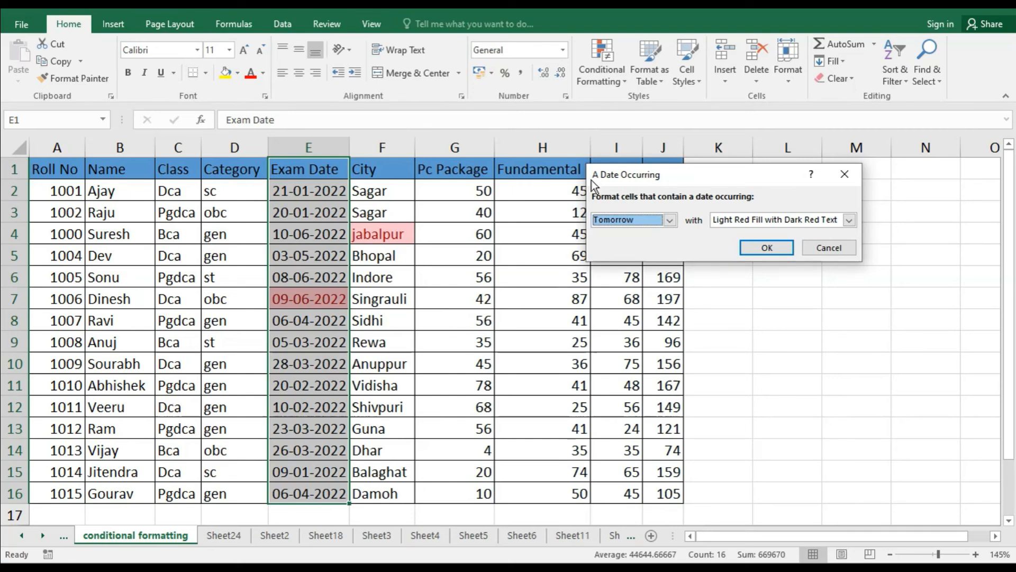
left_click(767, 247)
left_click(508, 327)
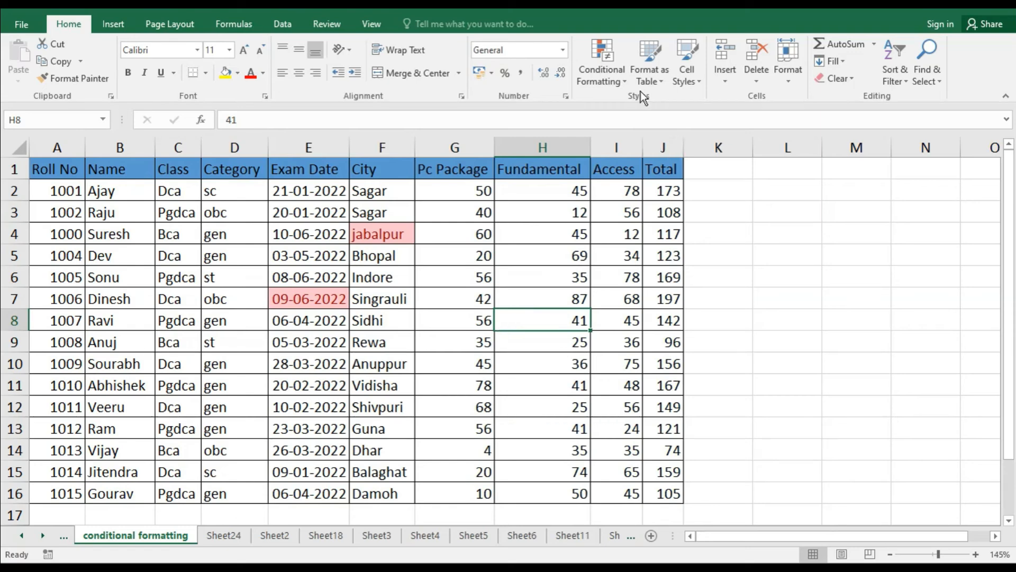
- Start a Duplicate Values highlight rule on the Class column, C1:C16
left_click(604, 76)
mouse_move(634, 110)
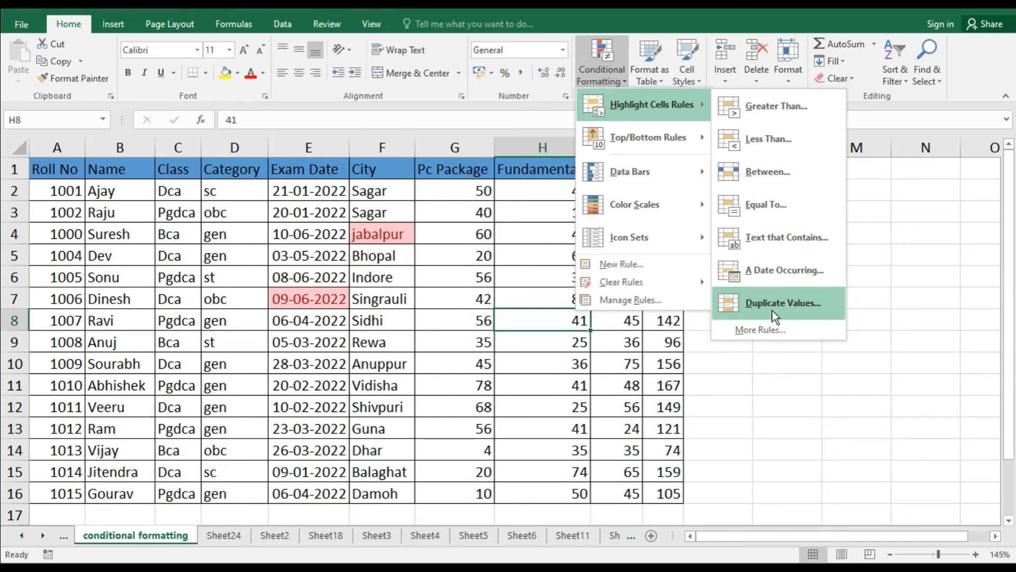
left_click(177, 163)
left_click_drag(176, 163, 168, 494)
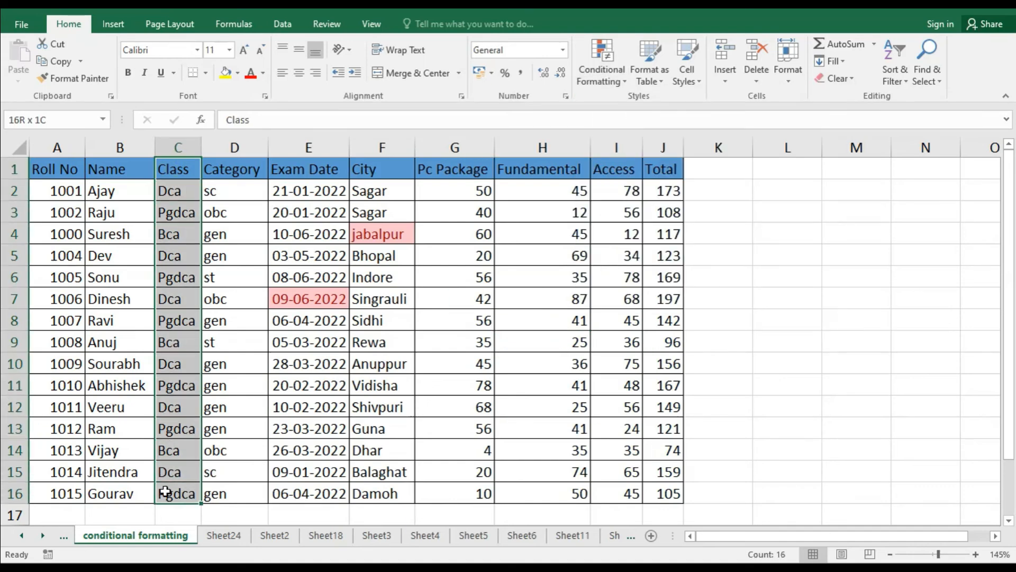
left_click(608, 76)
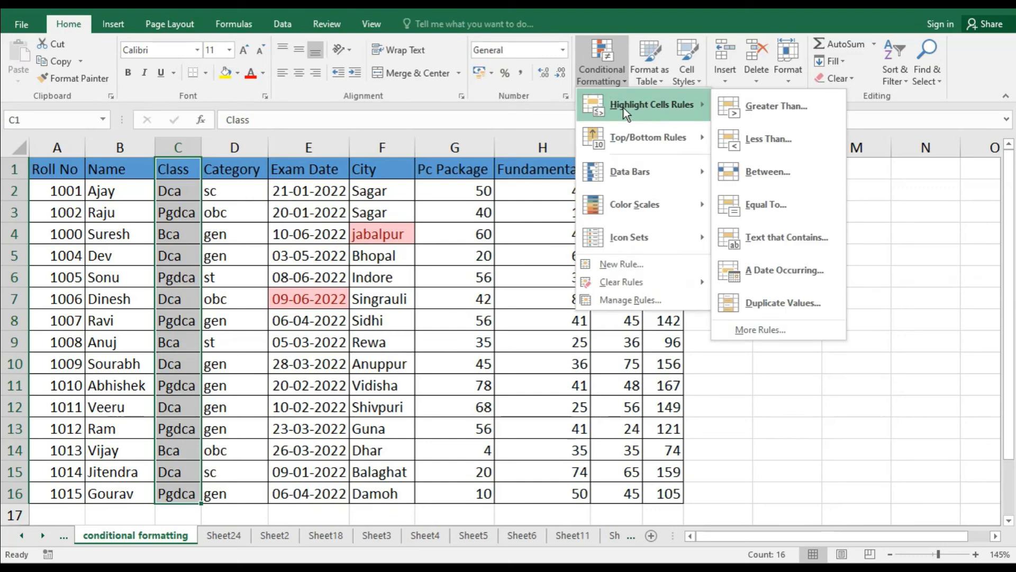
left_click(780, 303)
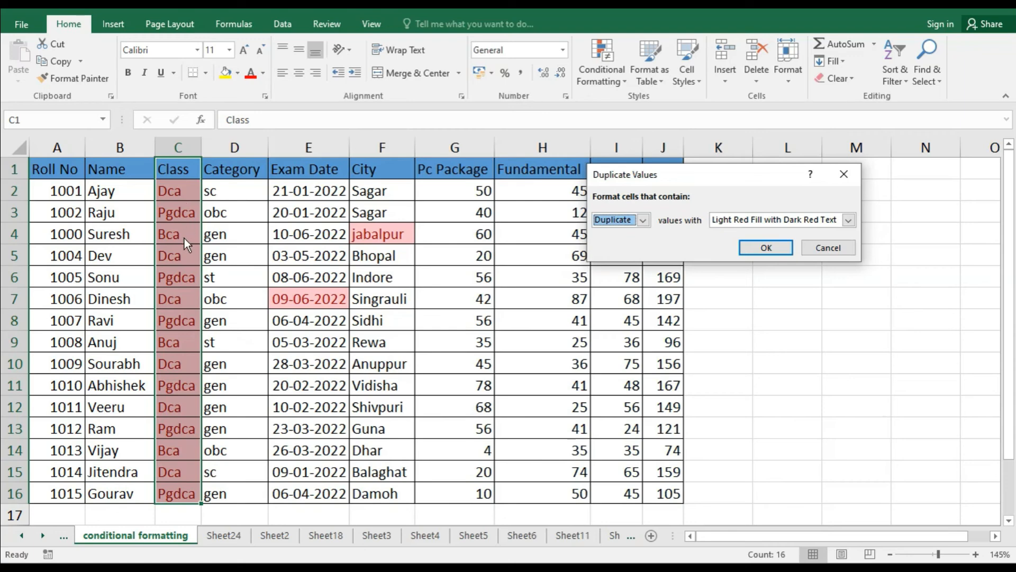
- Preview the Class duplicates with Yellow Fill with Dark Yellow Text, and apply the rule with Green Fill with Dark Green Text
left_click(849, 220)
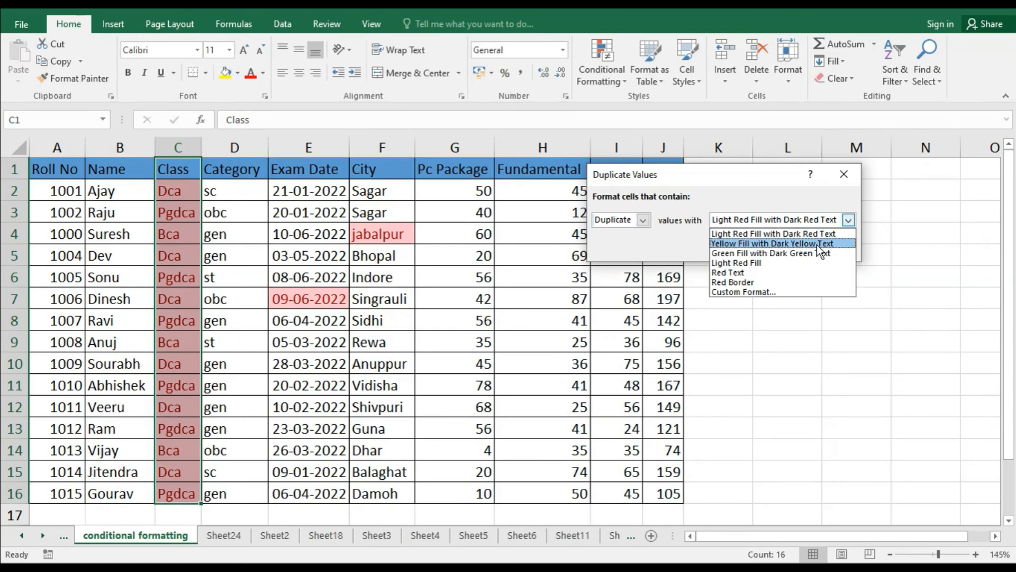
left_click(818, 244)
left_click(849, 220)
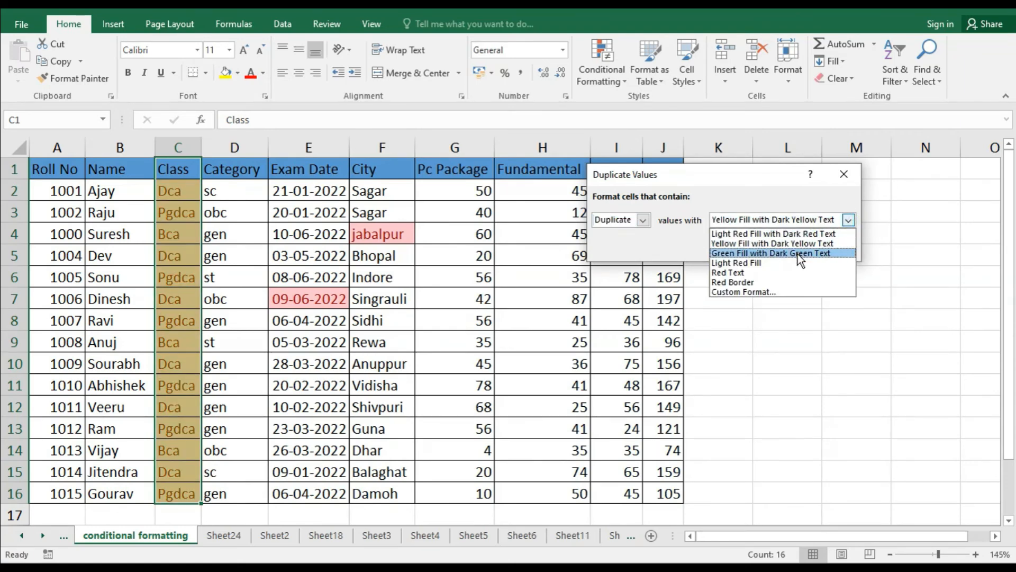
left_click(799, 252)
left_click(766, 247)
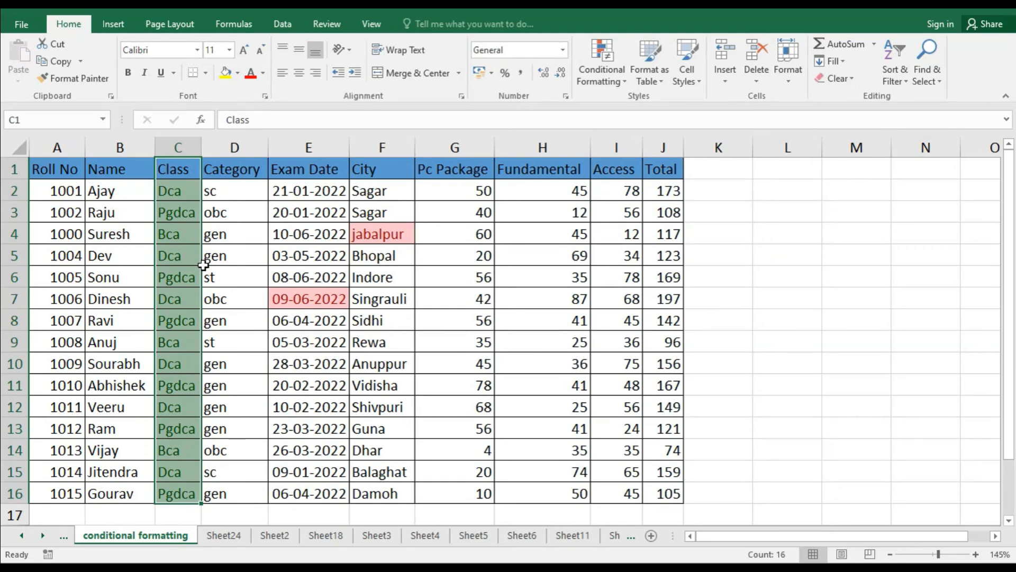
- Apply a Duplicate Values rule to the Name column, B1:B16, with Green Fill with Dark Green Text
left_click_drag(114, 170, 122, 495)
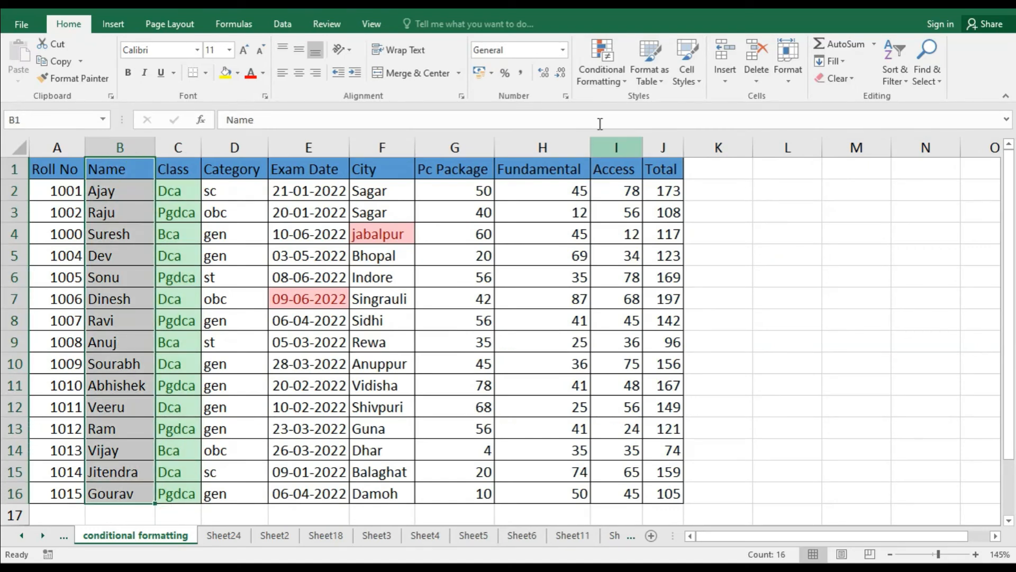
left_click(613, 76)
mouse_move(633, 99)
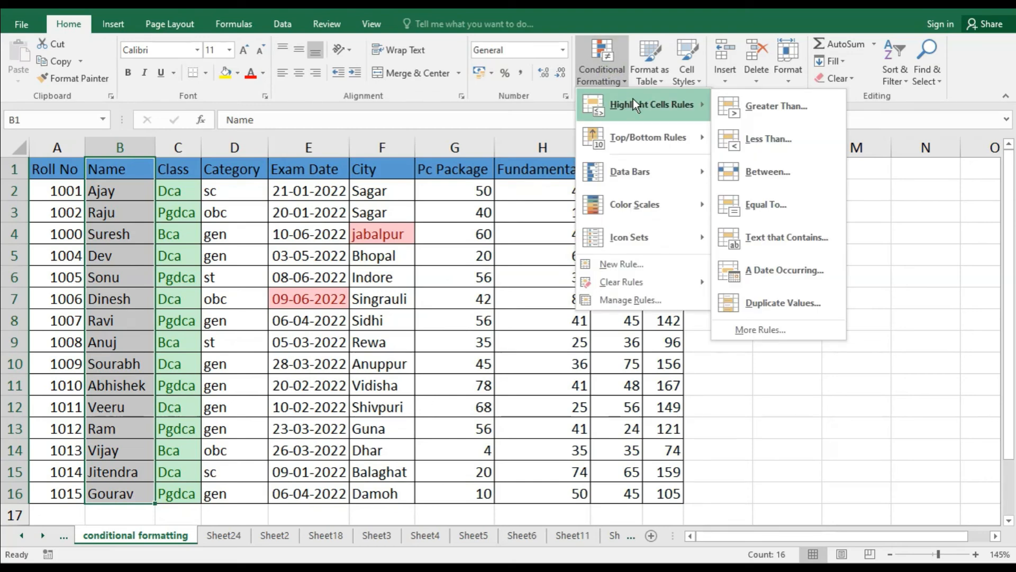
left_click(779, 305)
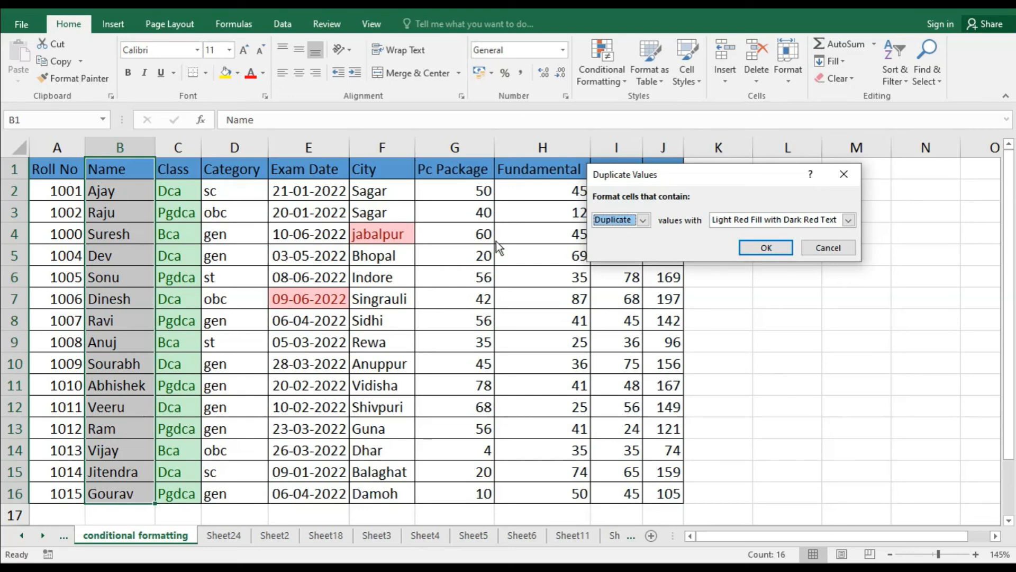
left_click(849, 220)
left_click(741, 253)
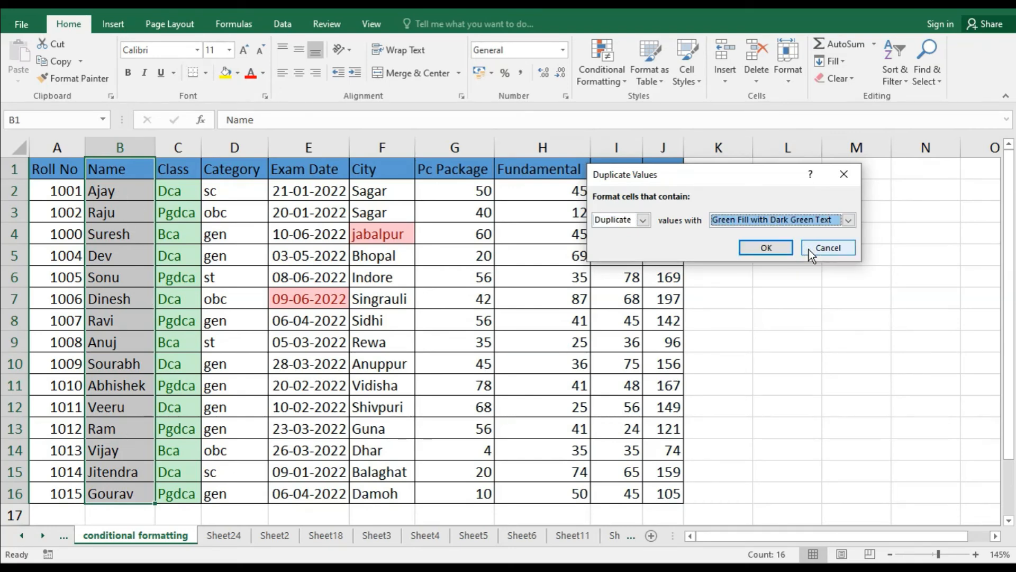
left_click(773, 248)
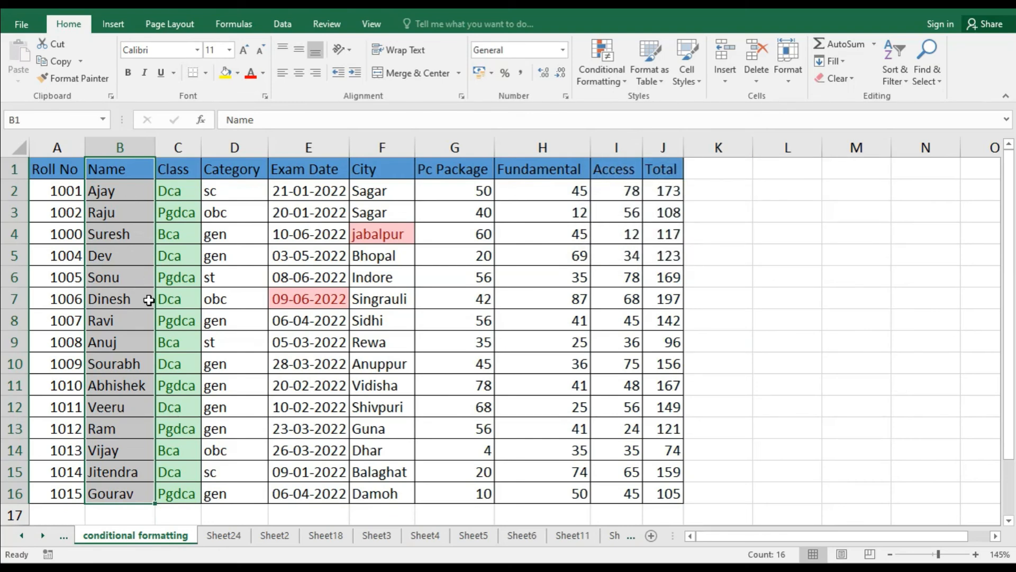
- Apply a Duplicate Values rule set to Unique on the Category column, D1:D16, with Light Red Fill with Dark Red Text
left_click_drag(232, 170, 215, 495)
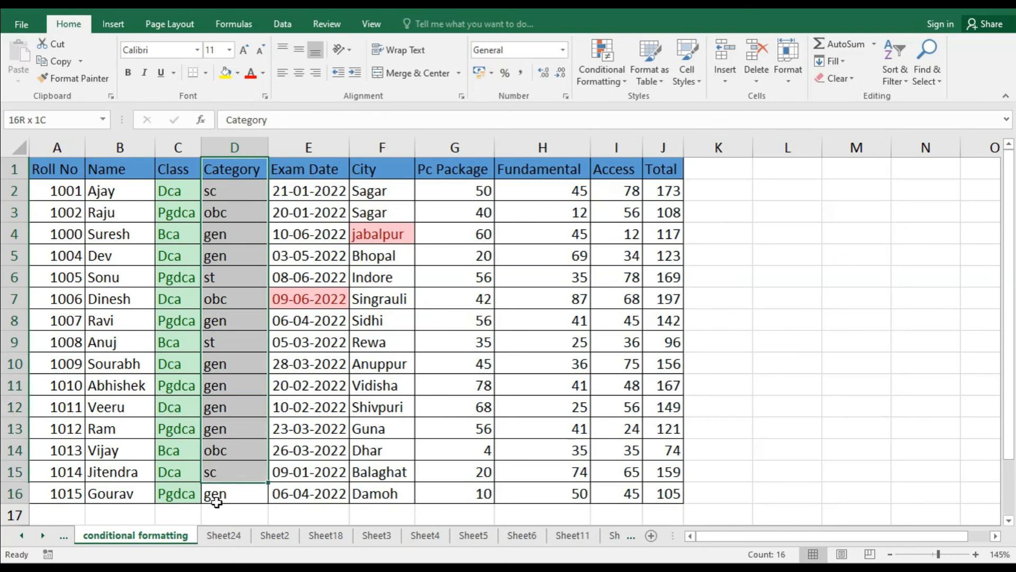
left_click(608, 82)
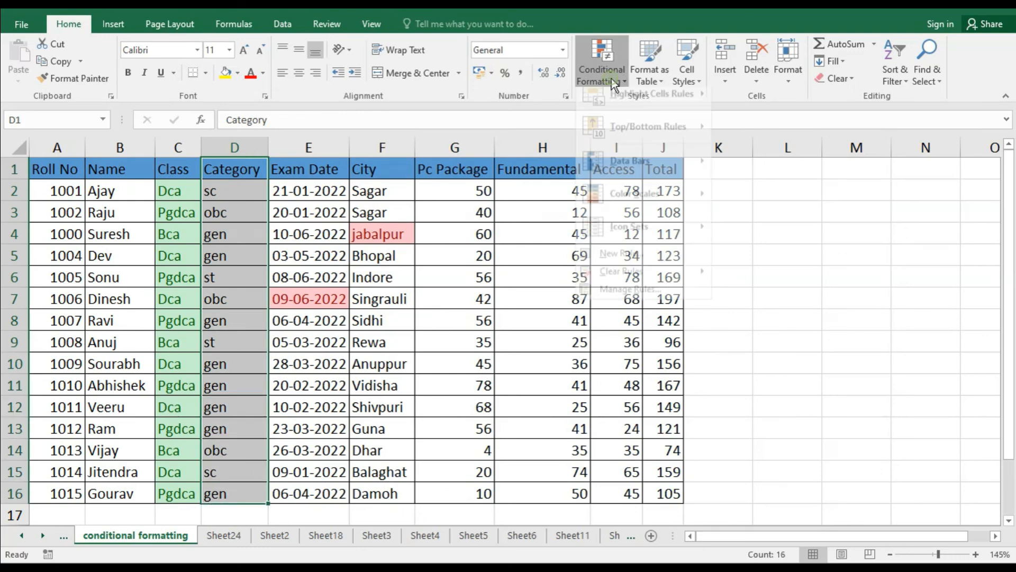
mouse_move(628, 103)
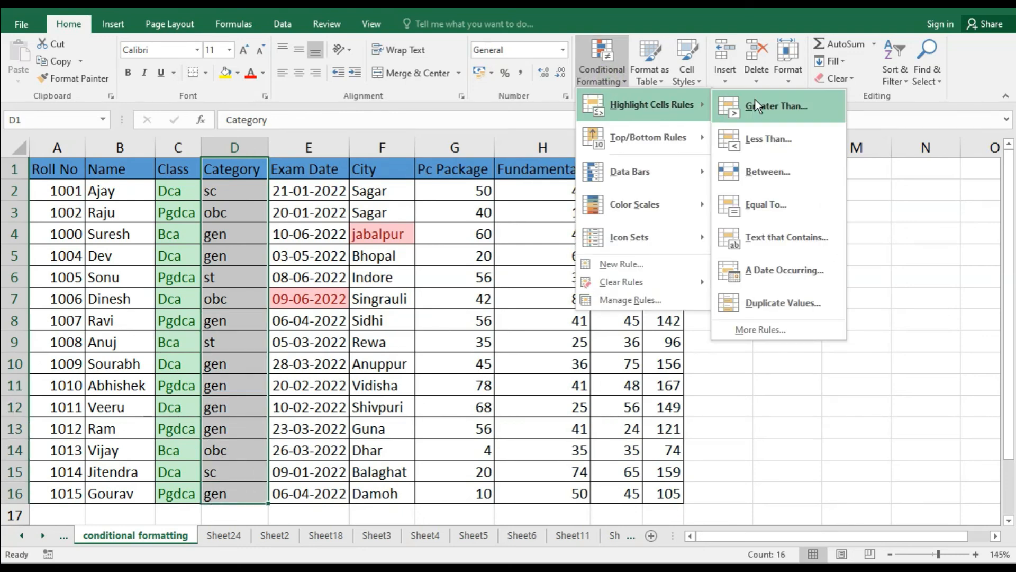
left_click(781, 308)
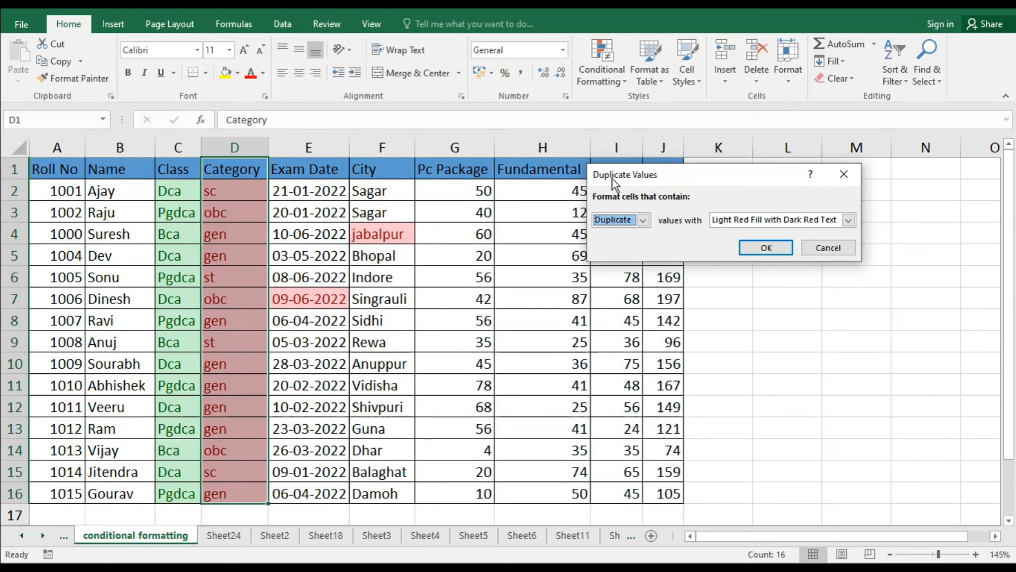
left_click(644, 220)
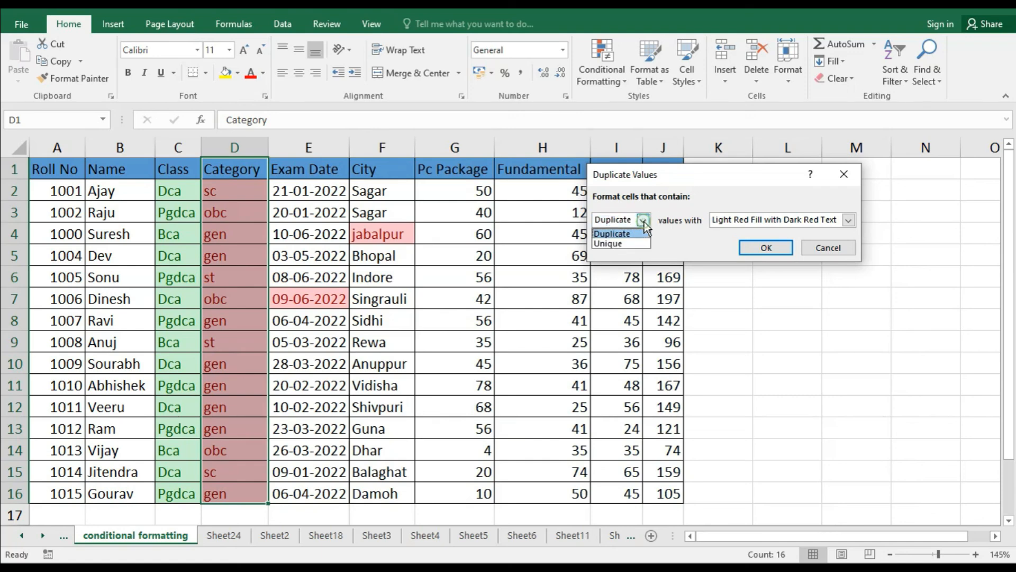
left_click(608, 245)
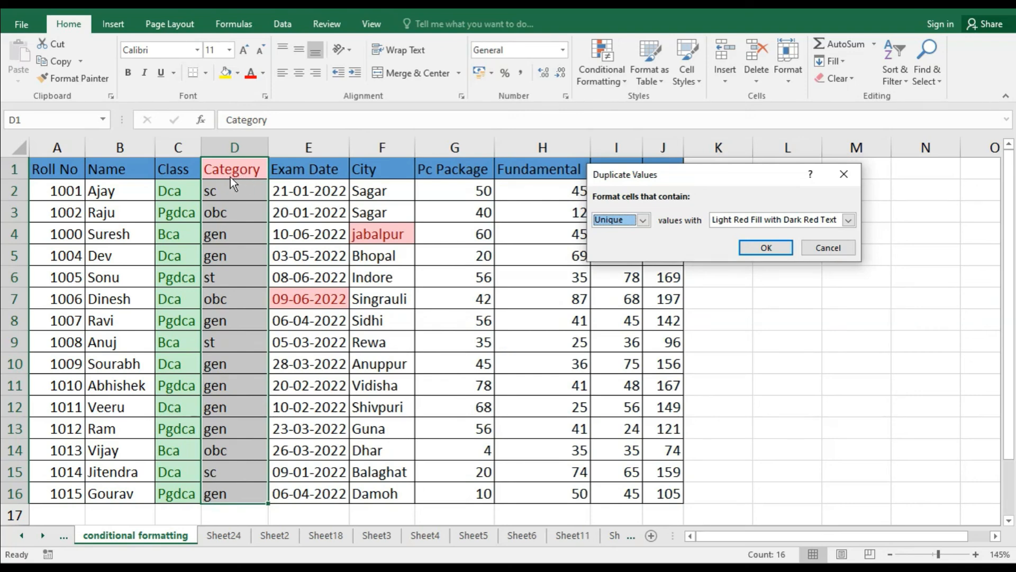
left_click(767, 246)
left_click(605, 316)
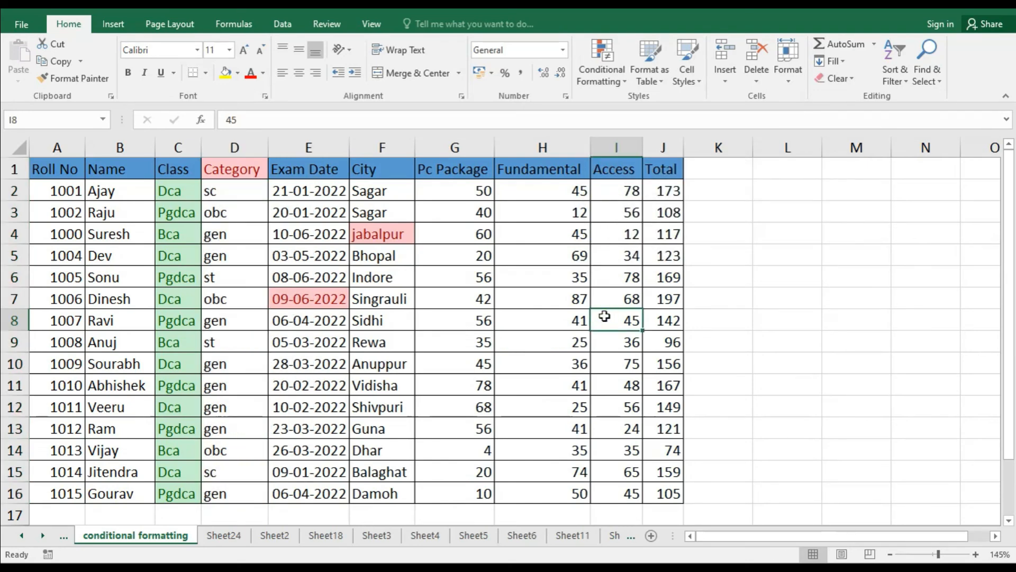
- Highlight the Unique values in the Pc Package marks, G2:G16, with Yellow Fill with Dark Yellow Text using a Duplicate Values rule
left_click_drag(463, 195, 475, 494)
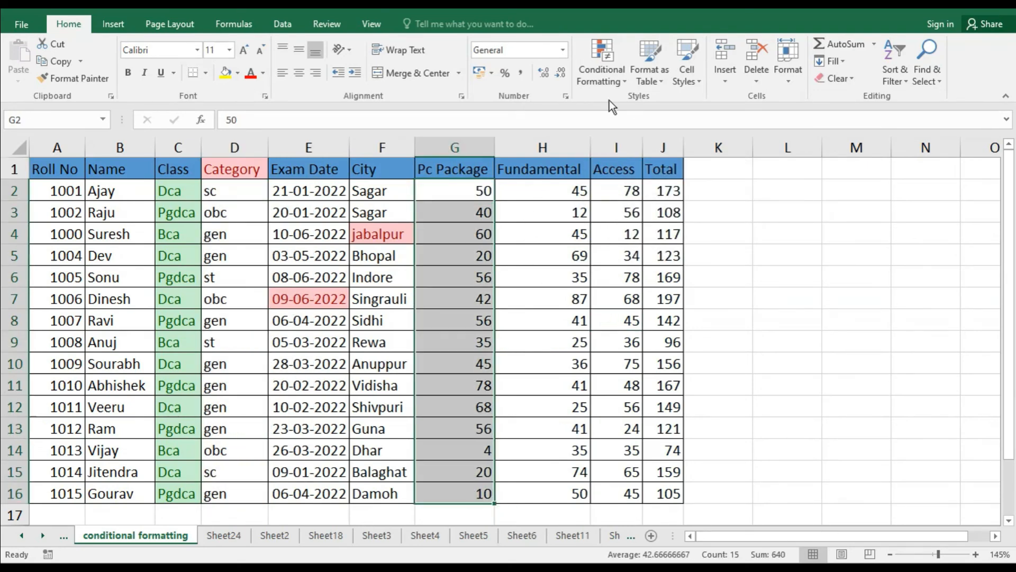
left_click(611, 81)
mouse_move(694, 103)
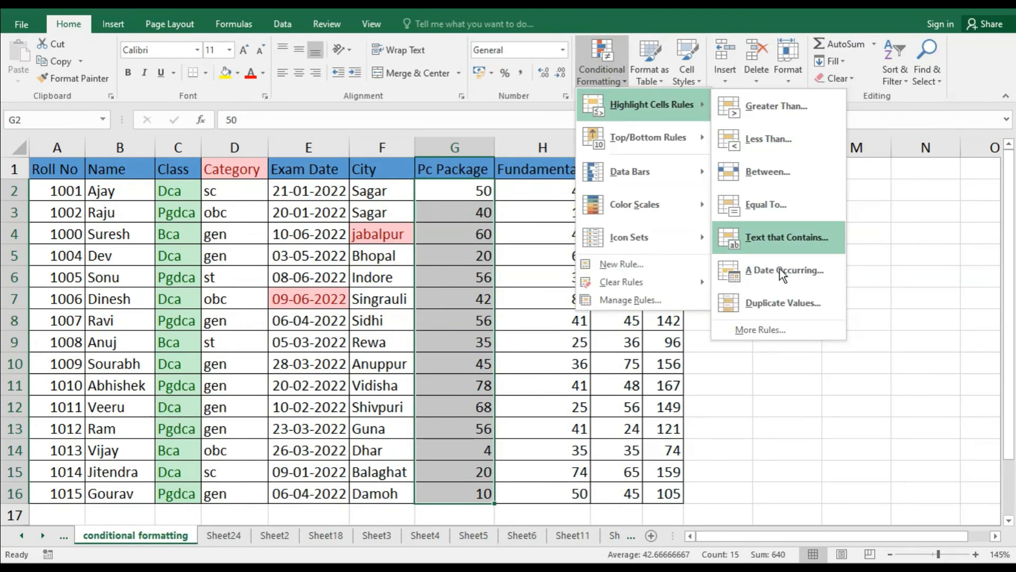
left_click(769, 304)
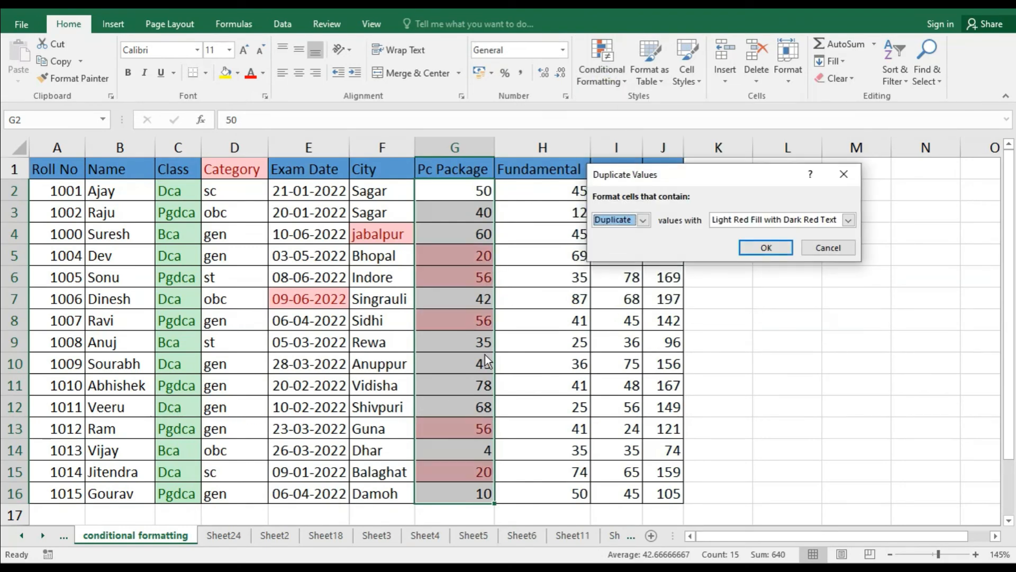
left_click(645, 222)
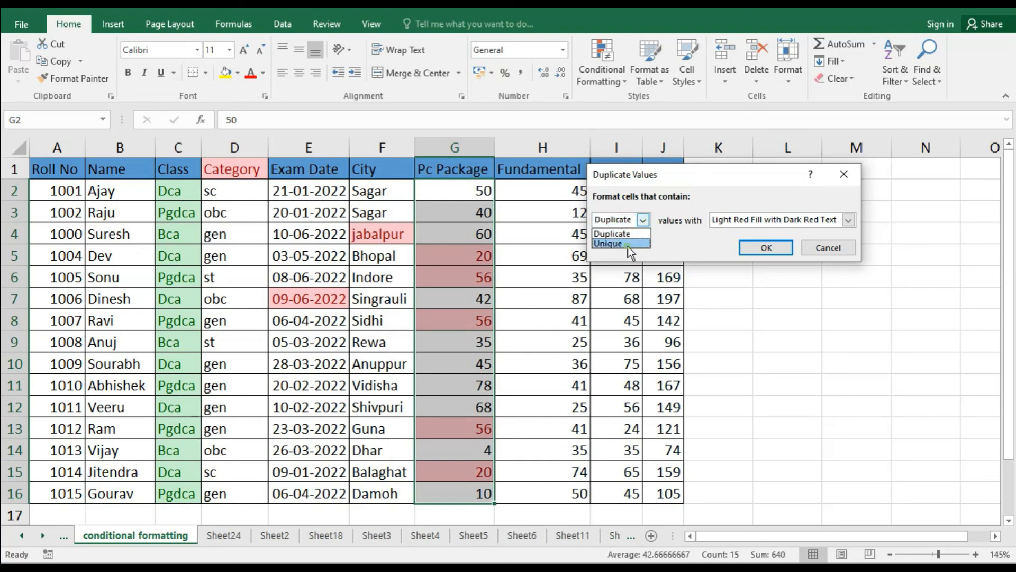
left_click(628, 245)
left_click(848, 220)
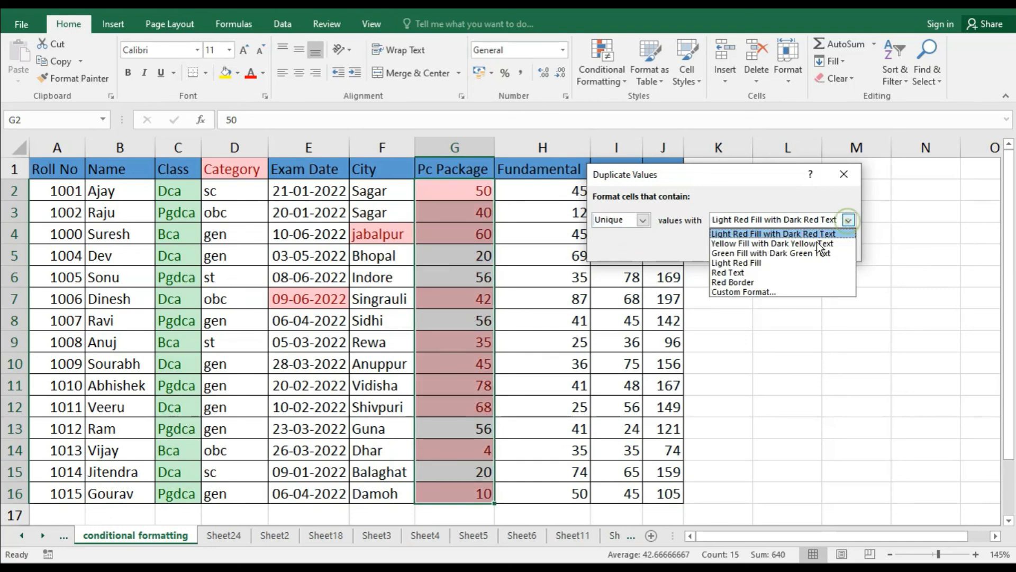
left_click(820, 244)
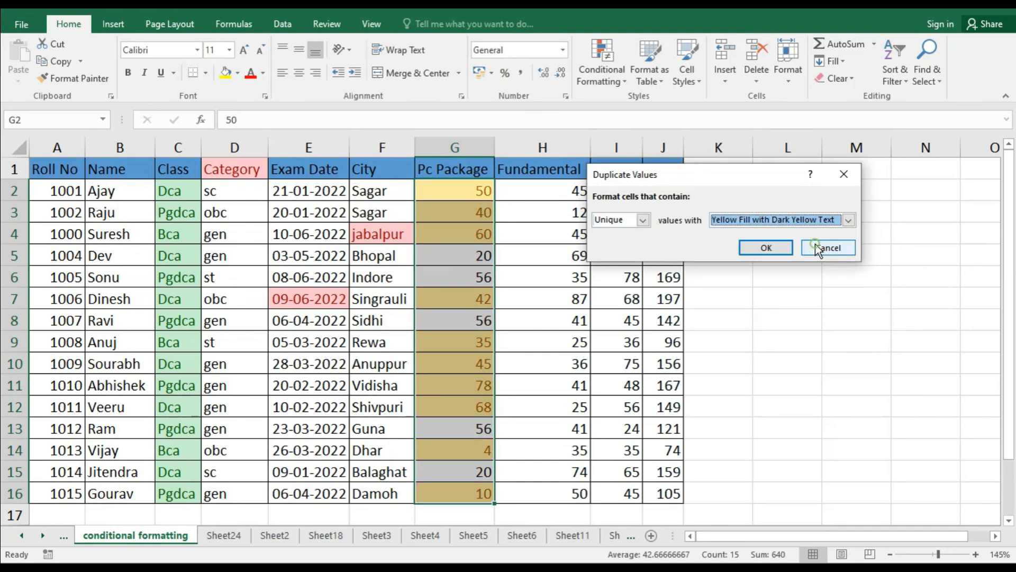
left_click(775, 248)
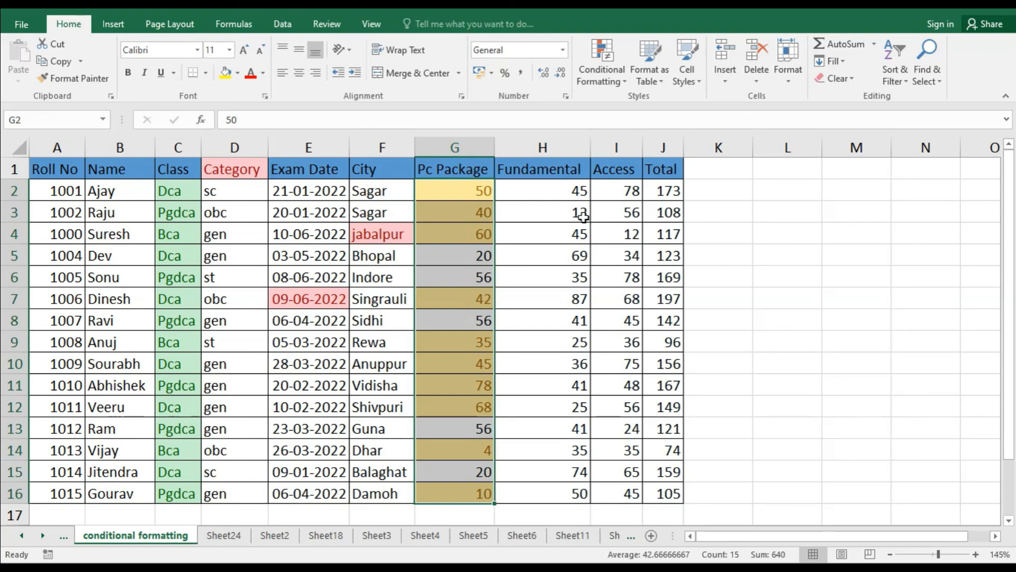
- Start a Duplicate Values highlight rule on the Fundamental marks, H2:H16, and set it to Unique values
left_click_drag(562, 189, 561, 300)
left_click_drag(554, 501, 552, 492)
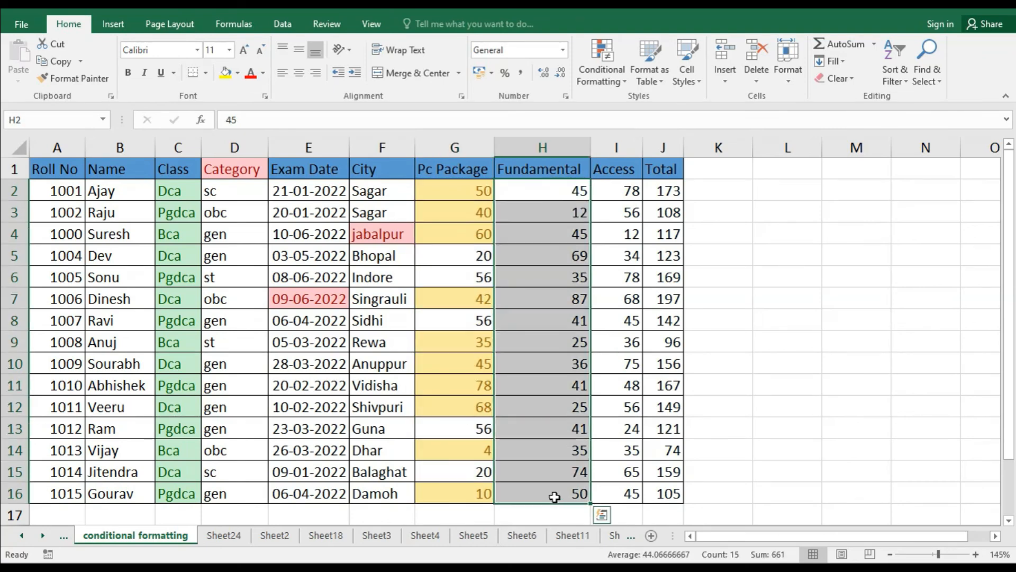
left_click(623, 82)
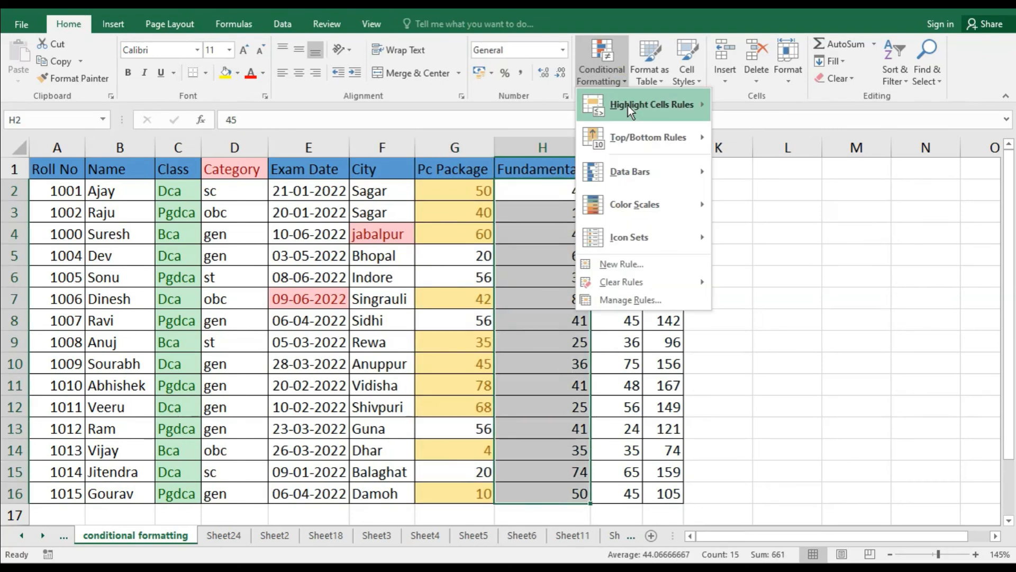
mouse_move(698, 103)
left_click(764, 304)
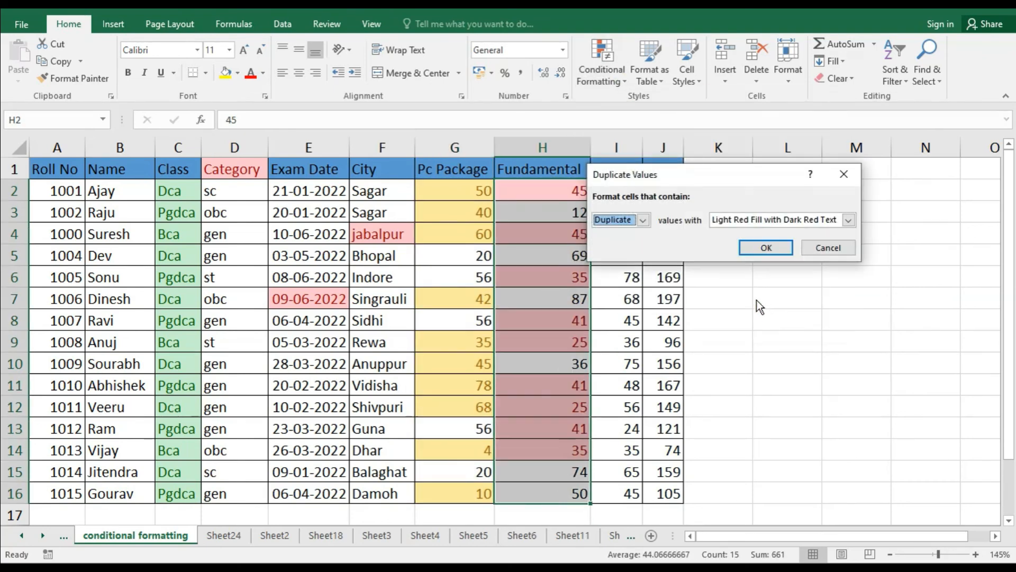
left_click(643, 222)
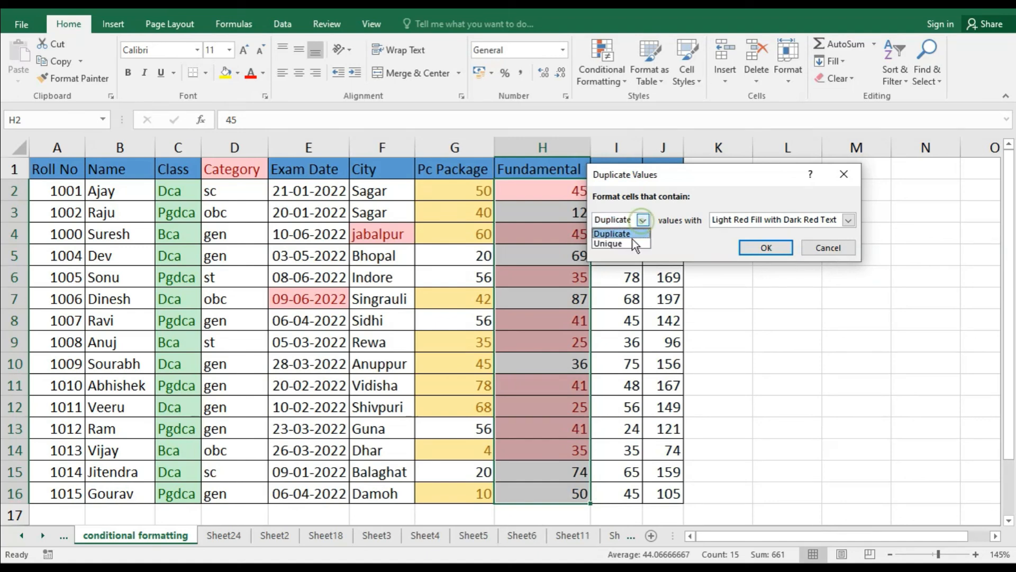
left_click(633, 246)
- Preview the unique Fundamental marks with Yellow Fill with Dark Yellow Text, and apply the rule with Green Fill with Dark Green Text
left_click(848, 220)
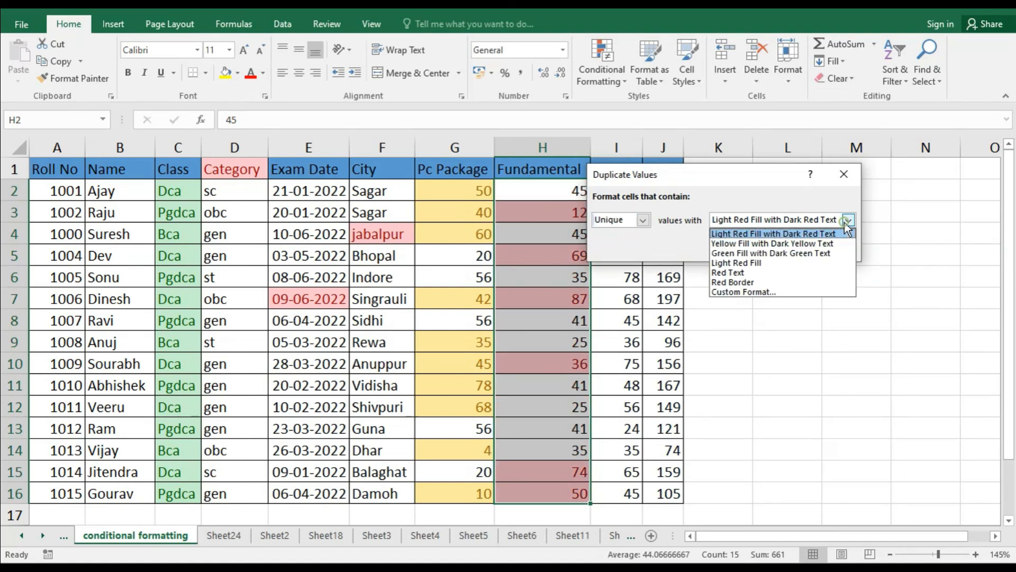
left_click(801, 244)
left_click(849, 221)
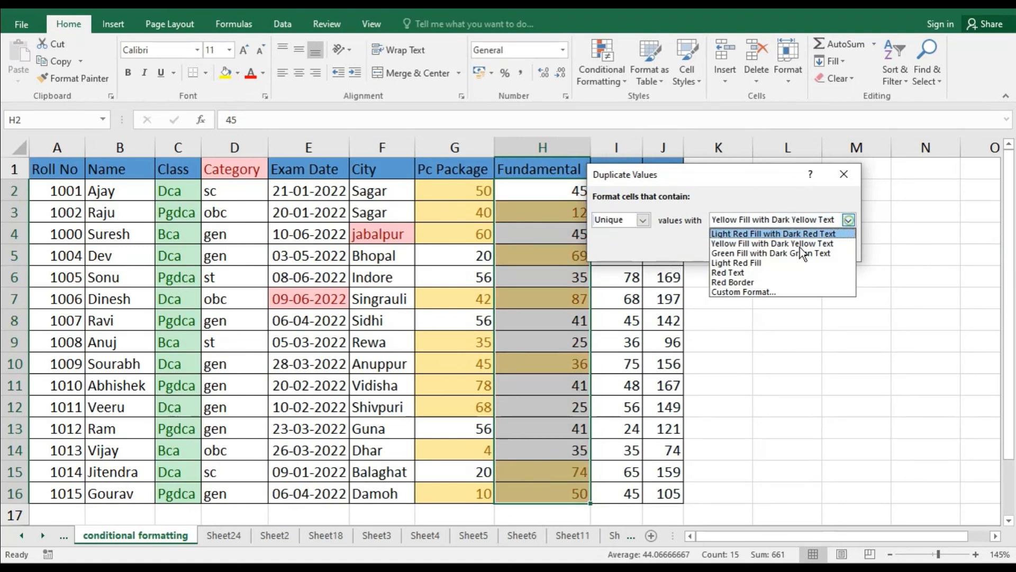
left_click(800, 253)
left_click(766, 248)
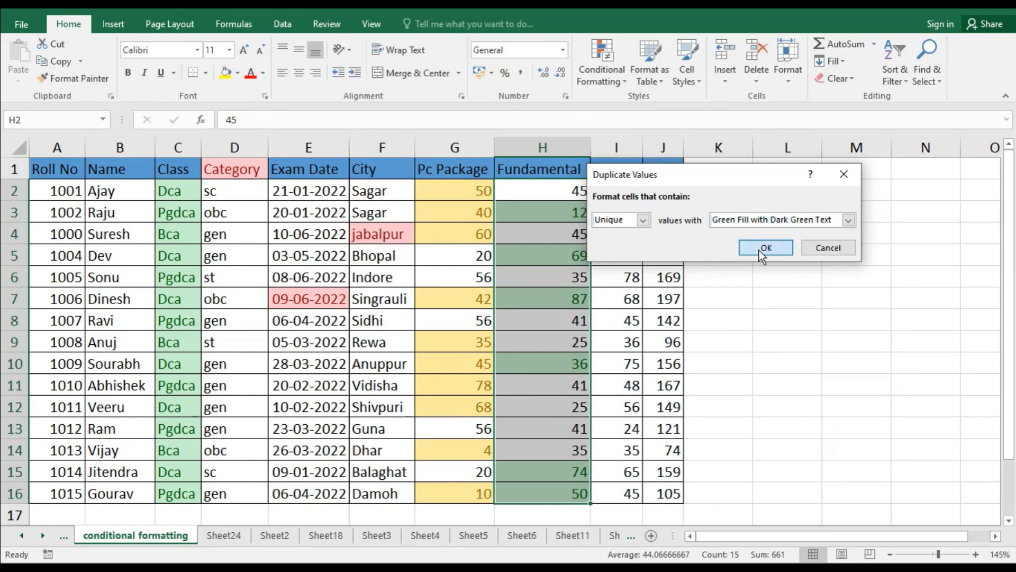
left_click(722, 338)
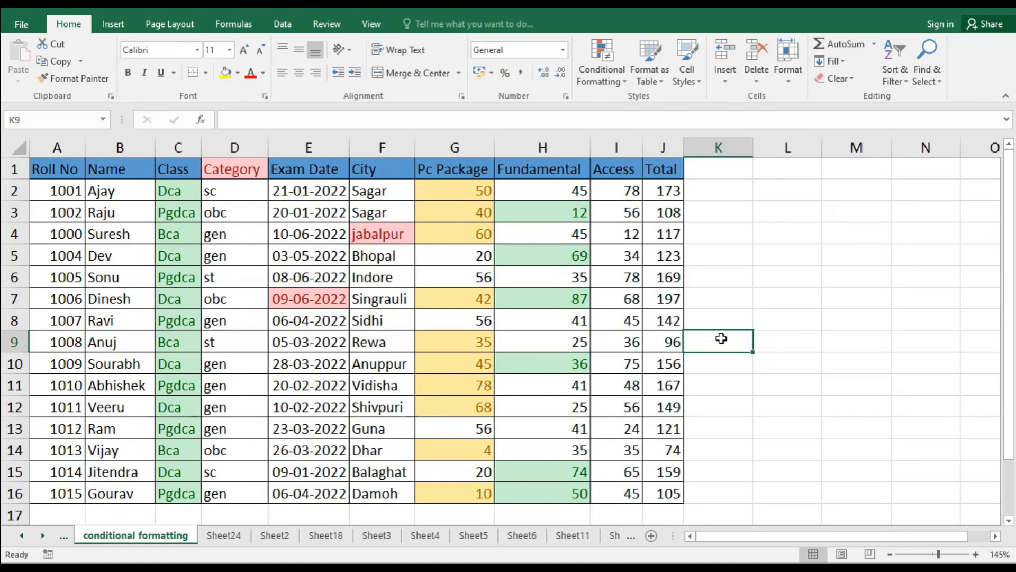
left_click(623, 84)
mouse_move(694, 107)
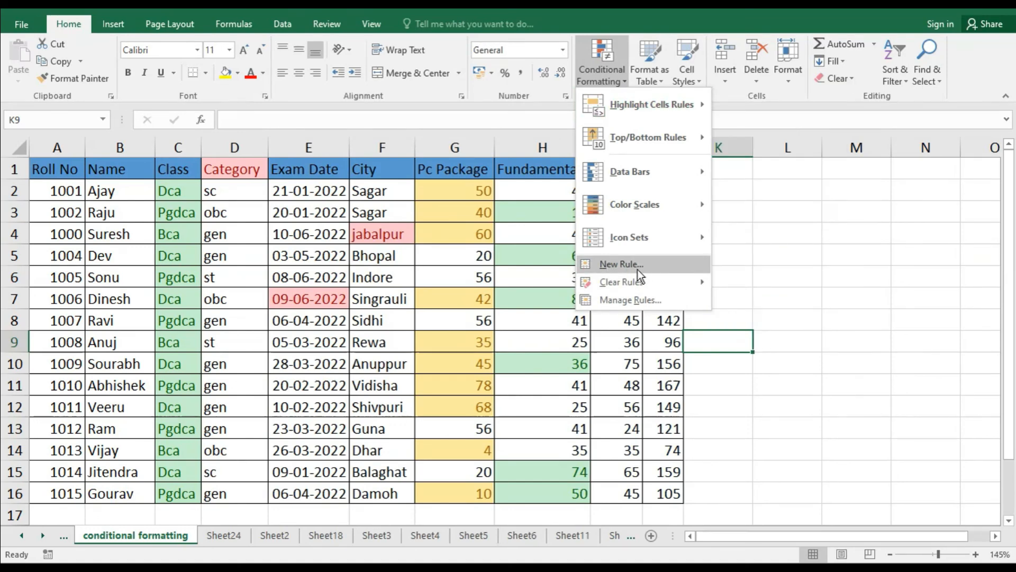
left_click(766, 262)
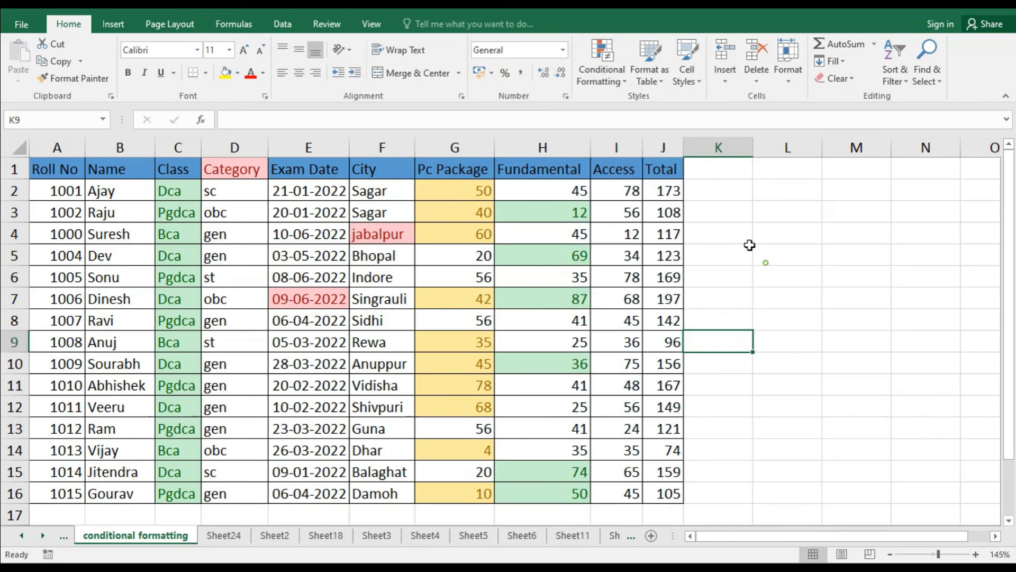
left_click(623, 84)
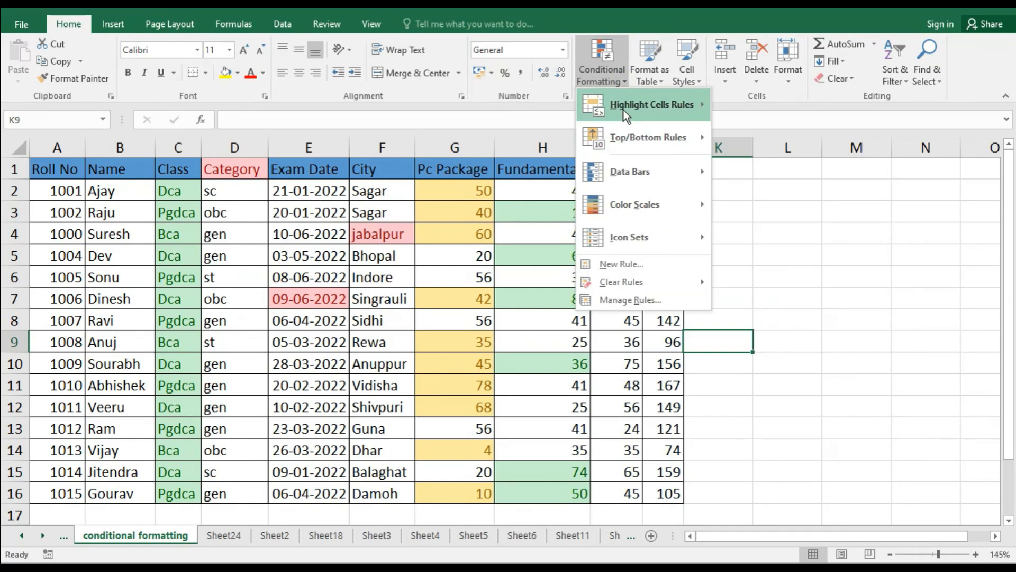
mouse_move(624, 108)
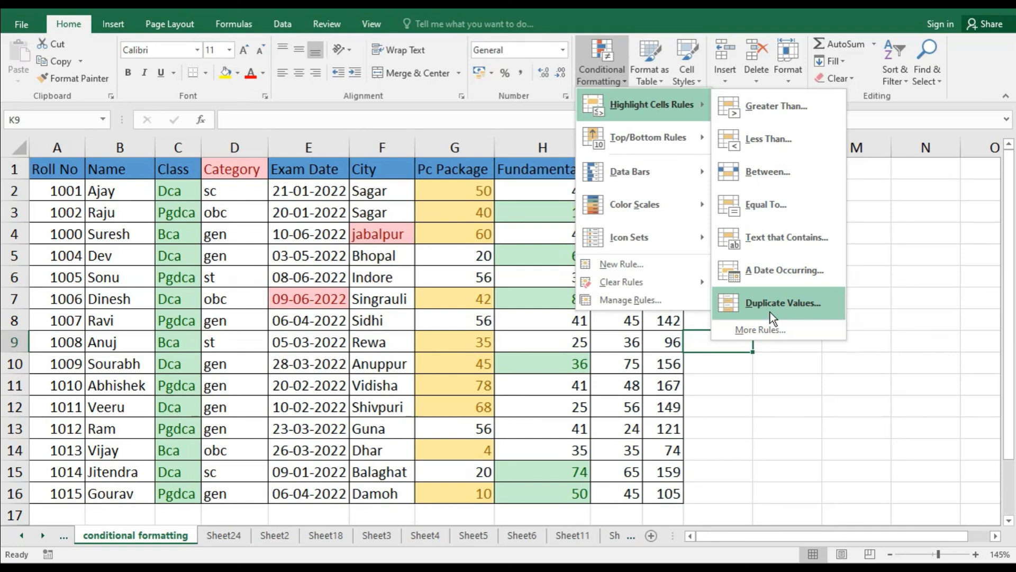
mouse_move(658, 144)
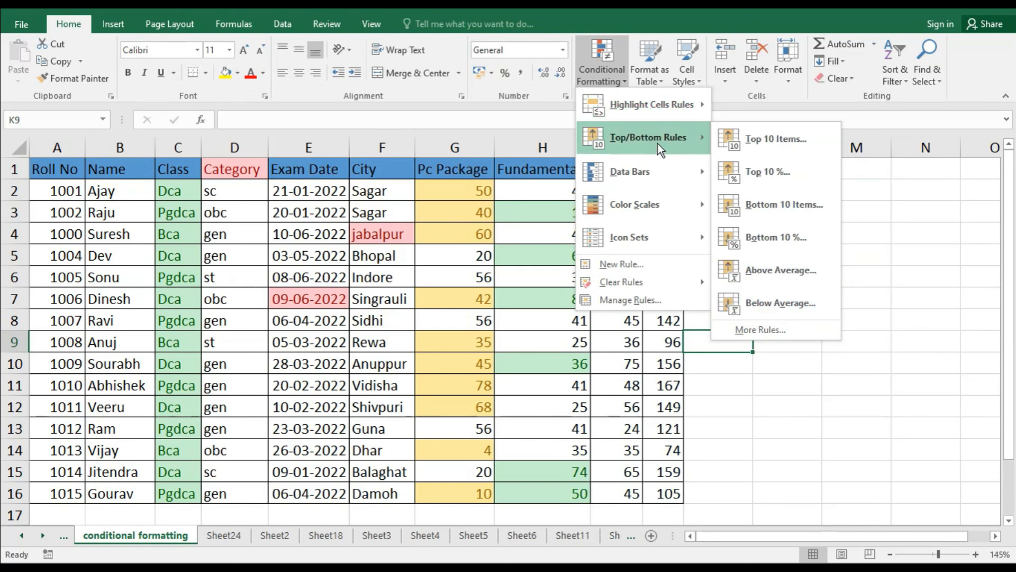
mouse_move(644, 179)
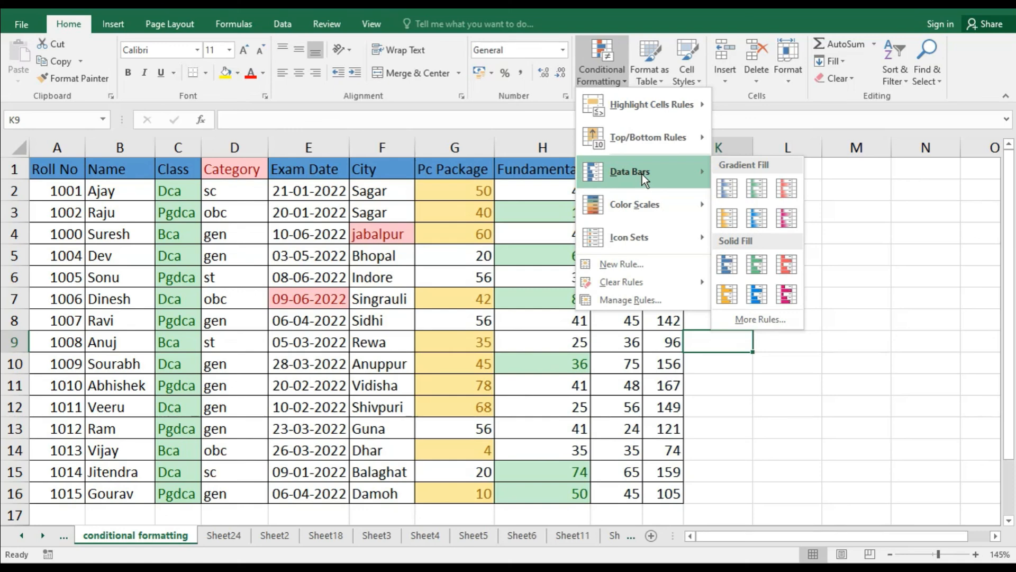
left_click(418, 292)
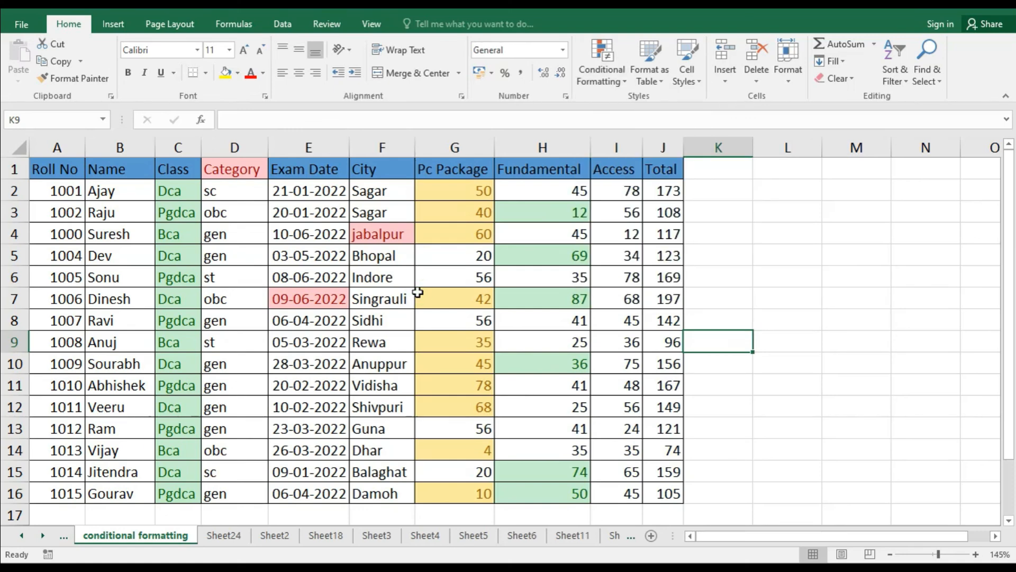